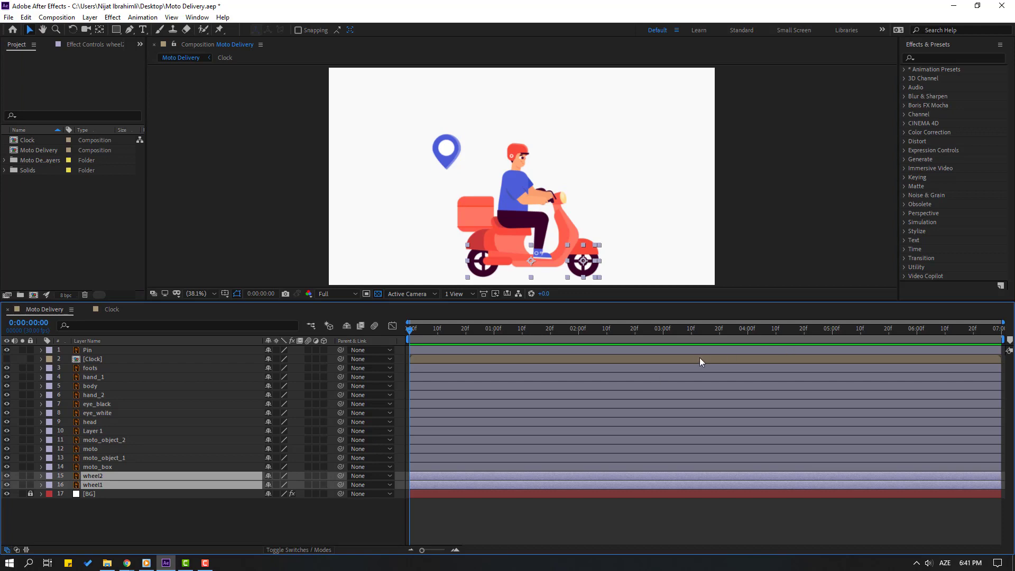
Step: Keyframe the Rotation of wheel1 and wheel2 at the first frame, and go to the last frame, 0:00:06:29, with no layer selected
key(r)
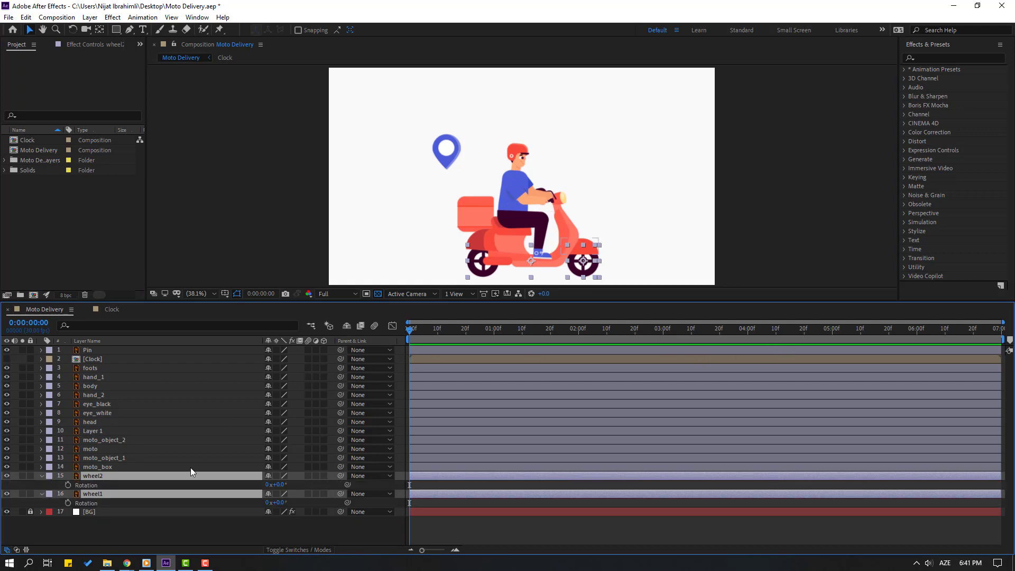
click(67, 485)
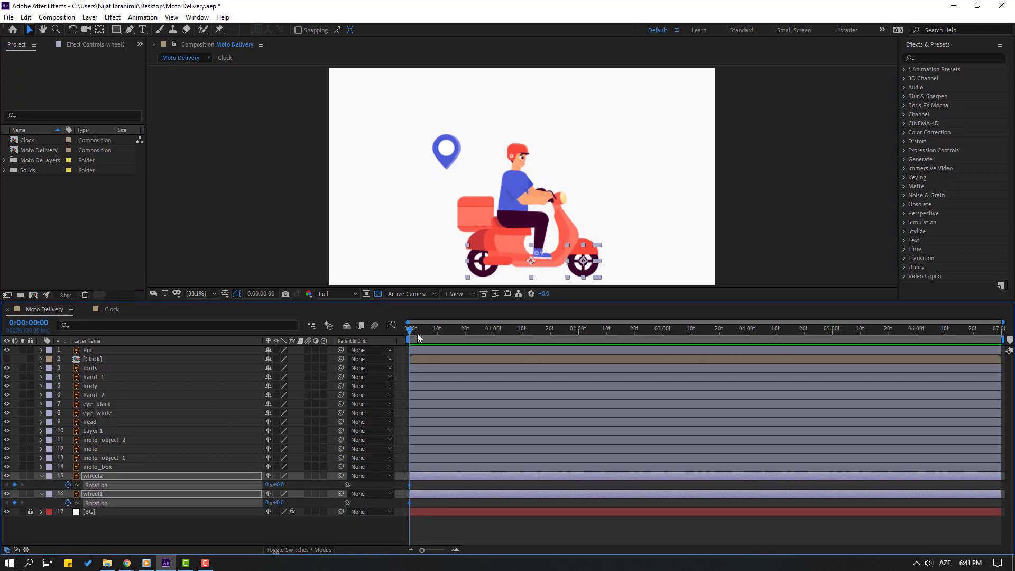
drag(417, 334, 1000, 332)
click(1005, 349)
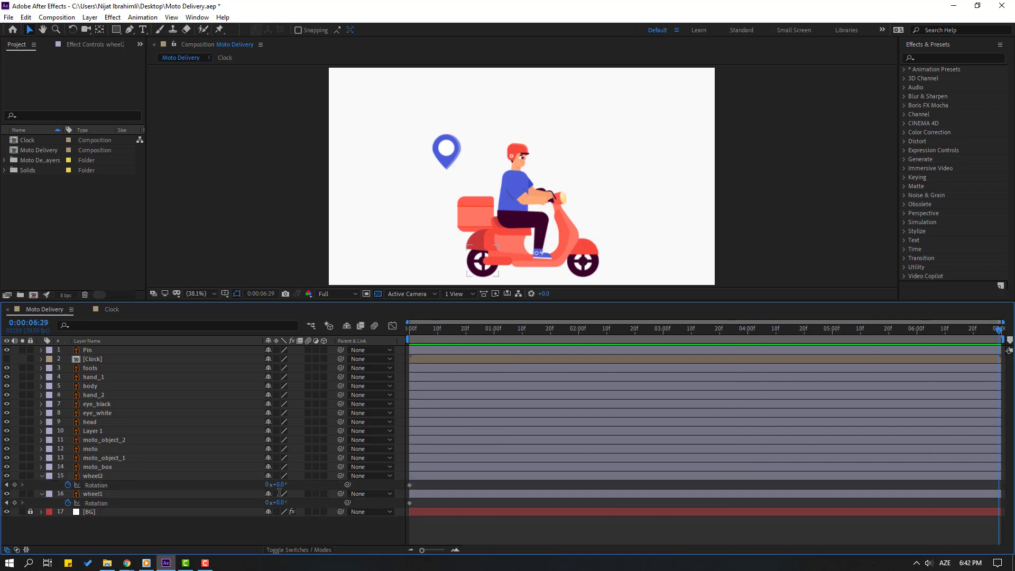
Step: Set the end Rotation of wheel2 and wheel1 to 25 turns each, and preview the spin from the first frame
text(25)
key(Return)
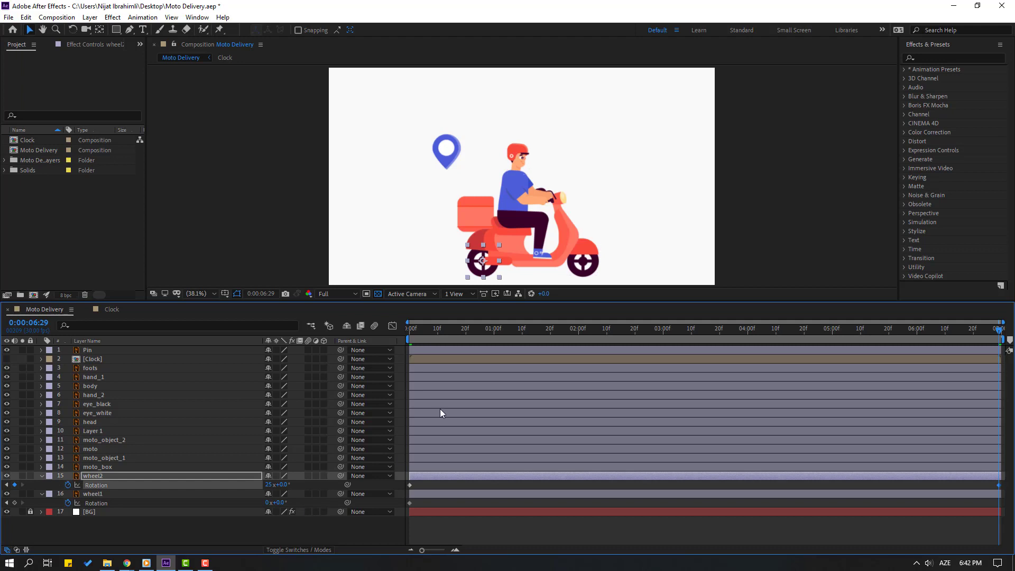
click(267, 502)
text(25)
key(Return)
click(431, 335)
key(space)
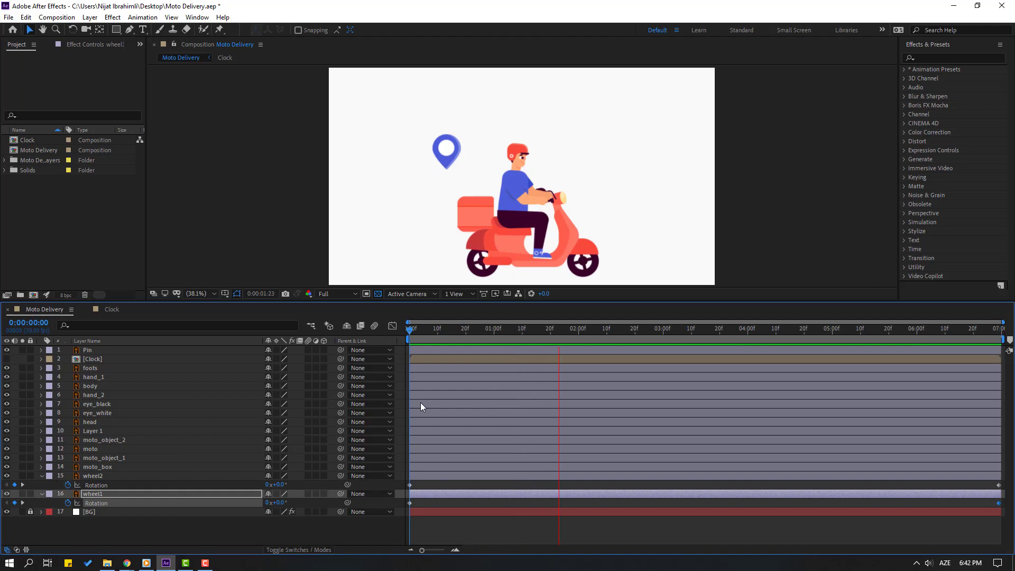
key(space)
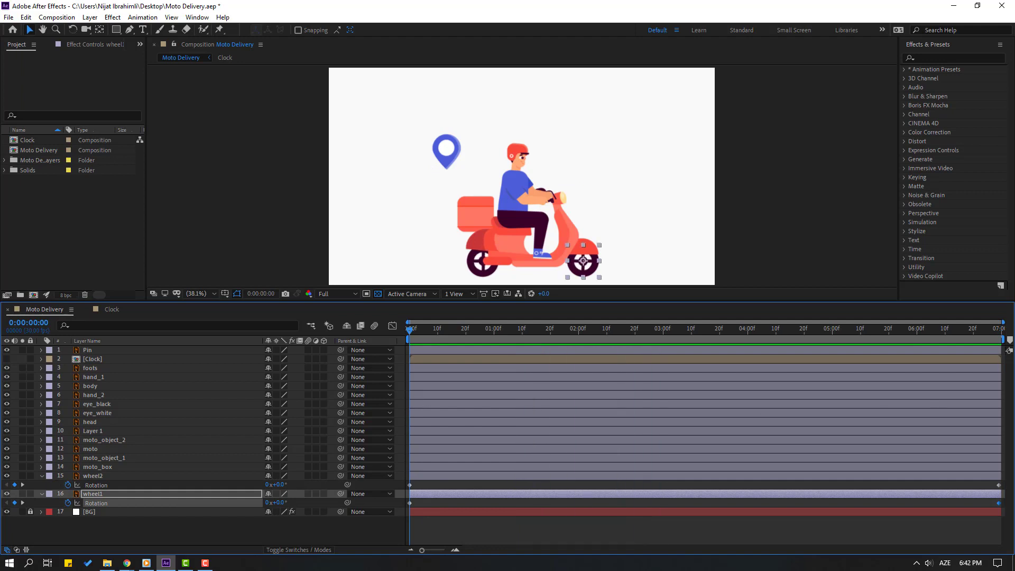
Step: Set the Rotation of wheel1 and wheel2 at 0:00:06:29 to 20 turns each, and preview the spin
click(999, 332)
click(269, 503)
text(20)
key(Return)
click(268, 485)
text(20)
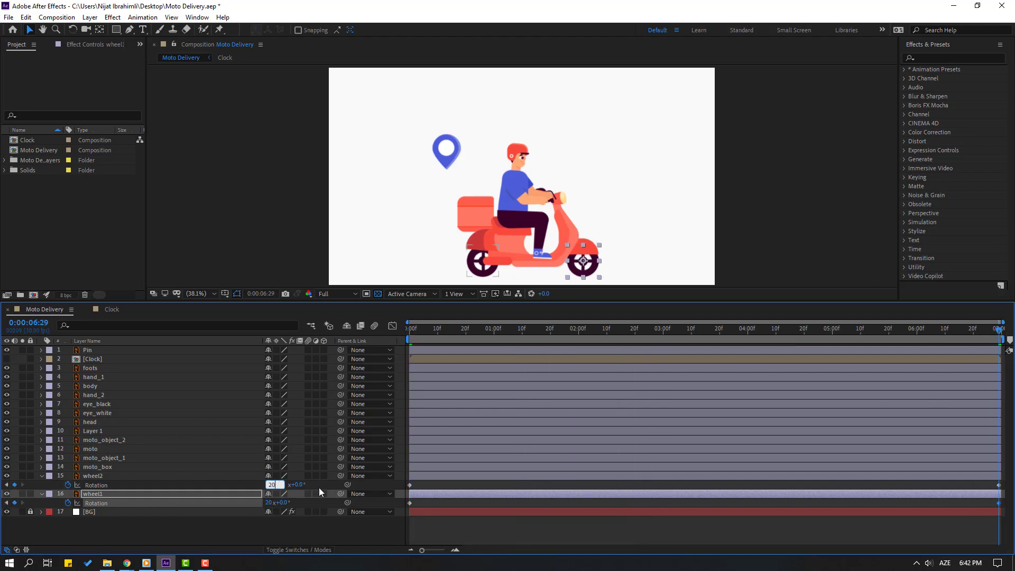
key(Return)
key(space)
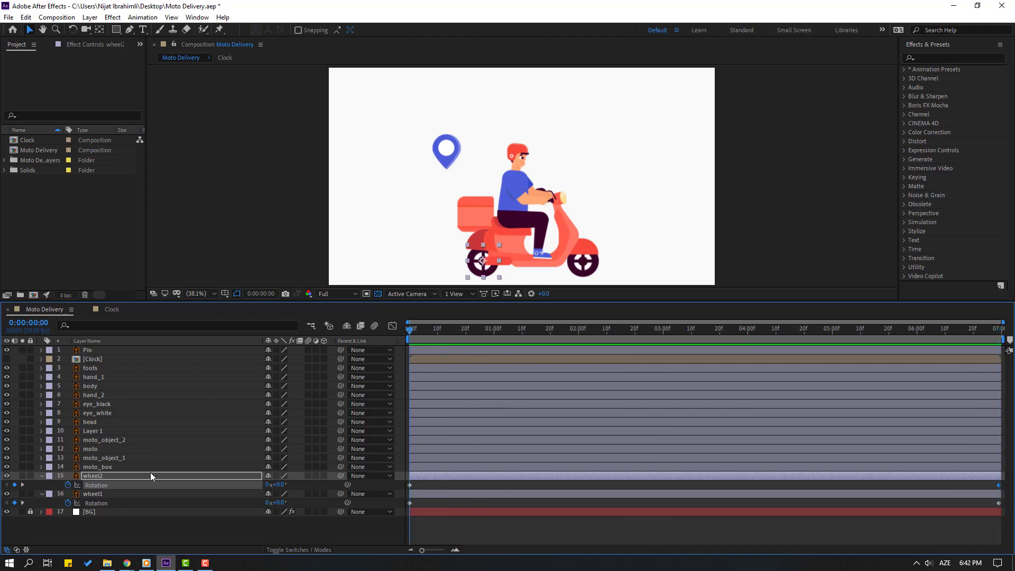
Step: Keyframe the moto layer's Position at the first frame, and lower it to a Y value of 799.8 at frame 10
click(99, 451)
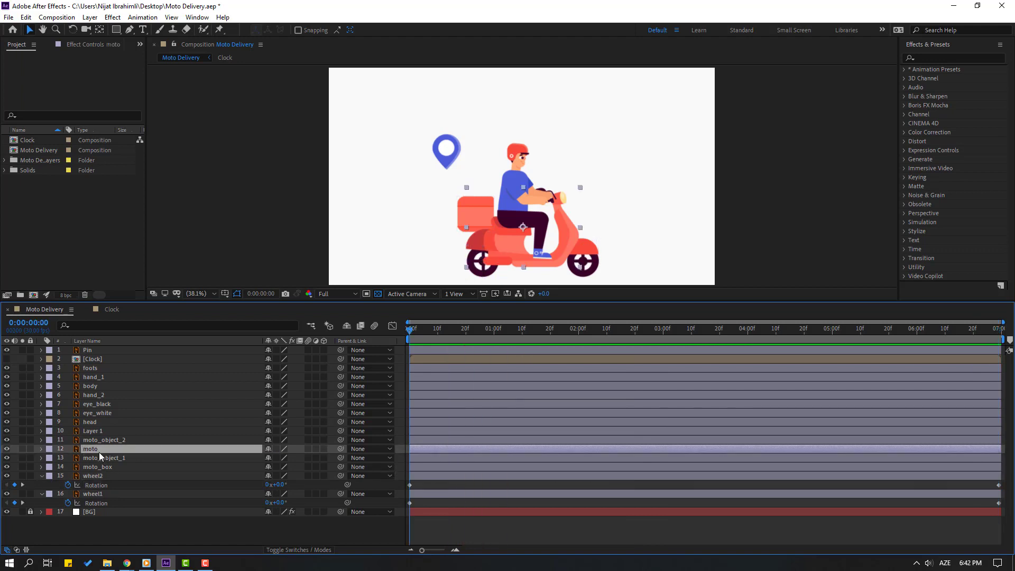
click(7, 449)
click(8, 449)
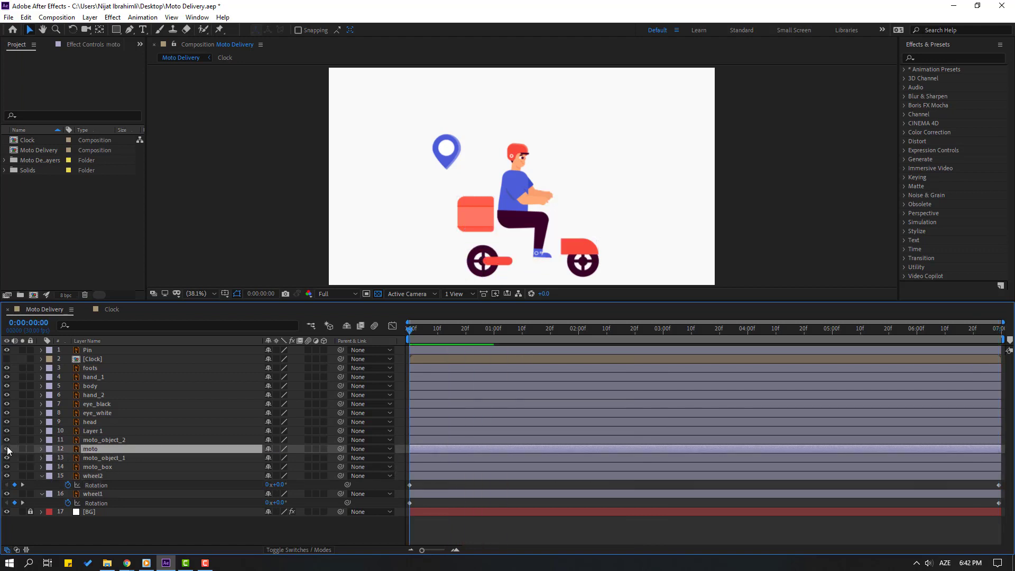
scroll(455, 245, up, 2)
drag(474, 275, 444, 179)
key(p)
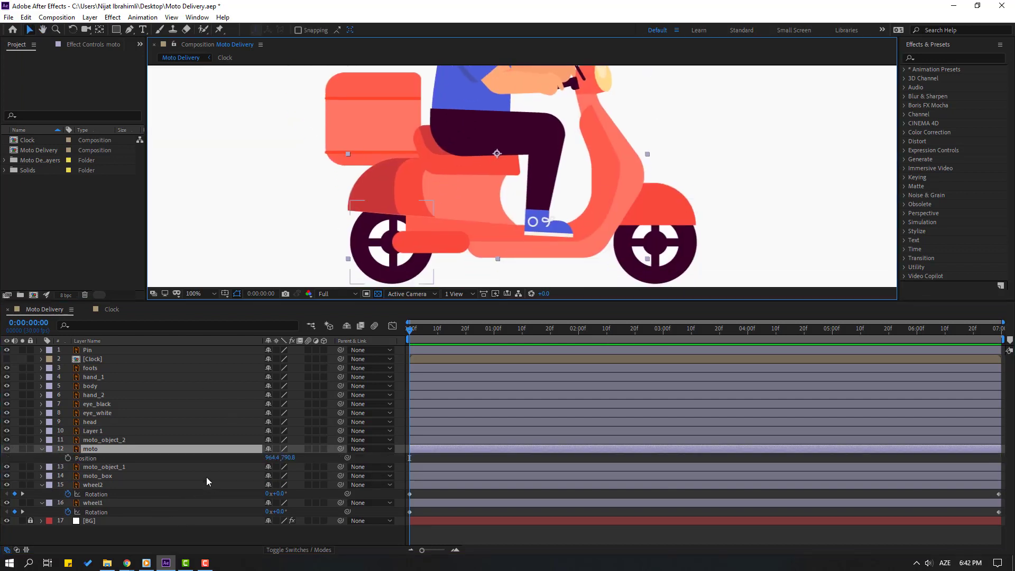
click(137, 457)
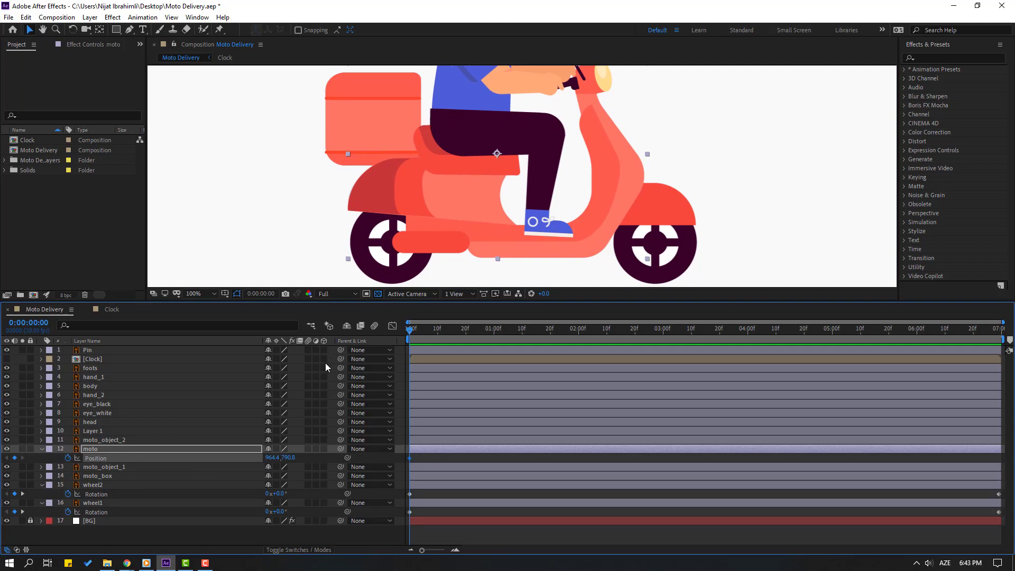
key(shift+Page_Down)
drag(286, 458, 288, 458)
Step: Copy moto's first Position keyframe to frame 20, and apply Easy Ease to all three Position keyframes
key(shift+Page_Down)
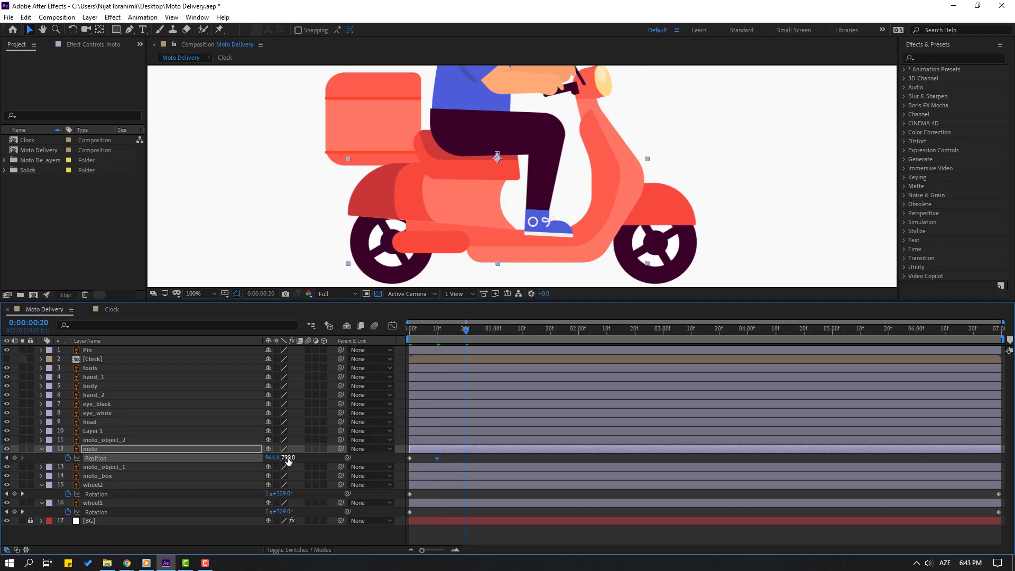
drag(420, 457, 401, 464)
key(ctrl+c)
key(ctrl+v)
drag(483, 455, 404, 461)
right_click(412, 458)
mouse_move(453, 451)
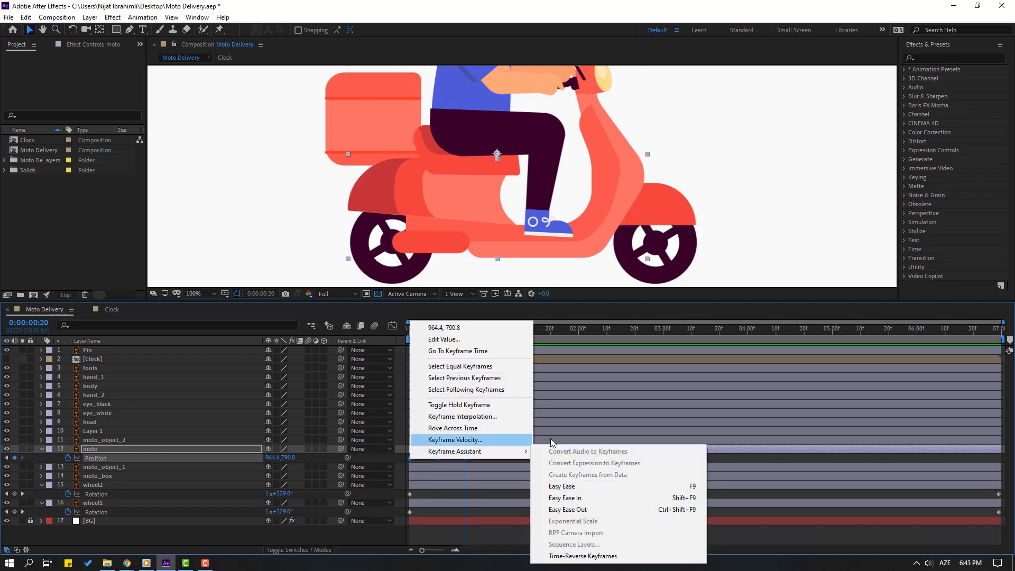
click(535, 482)
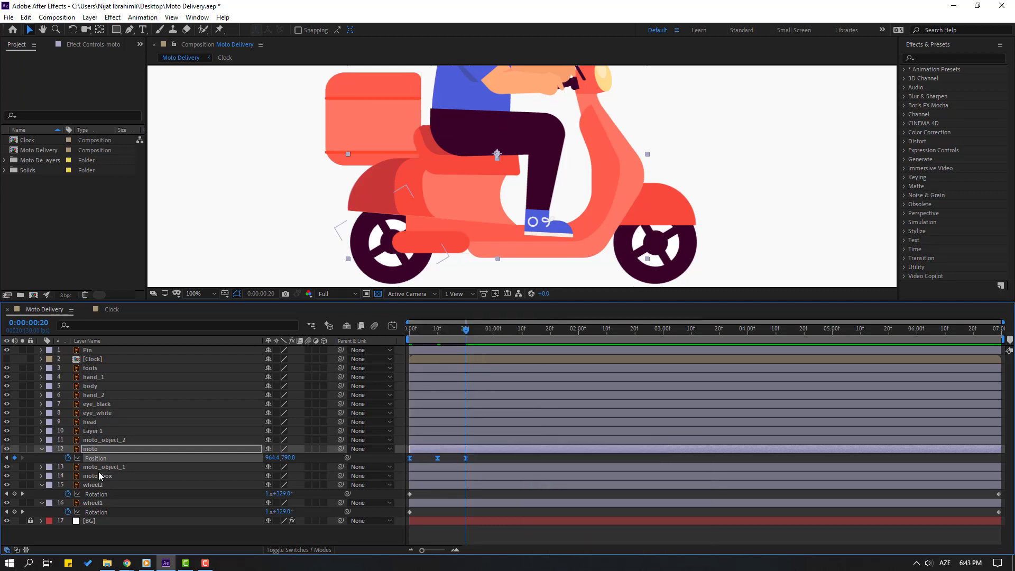
Step: Add the expression loopOutDuration(type = "cycle", duration = 0) to moto's Position
alt+click(68, 458)
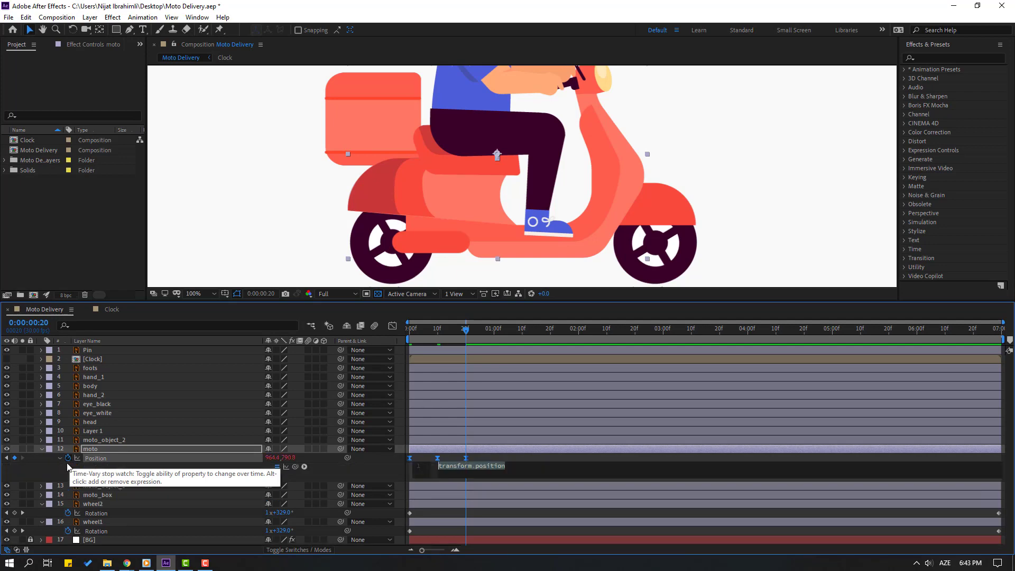
click(304, 466)
mouse_move(364, 412)
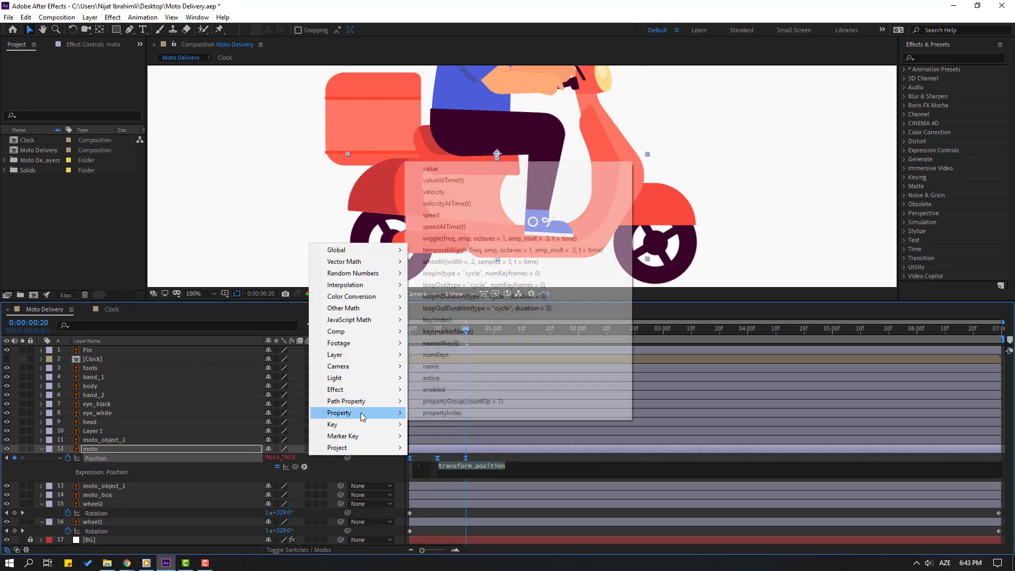
click(546, 308)
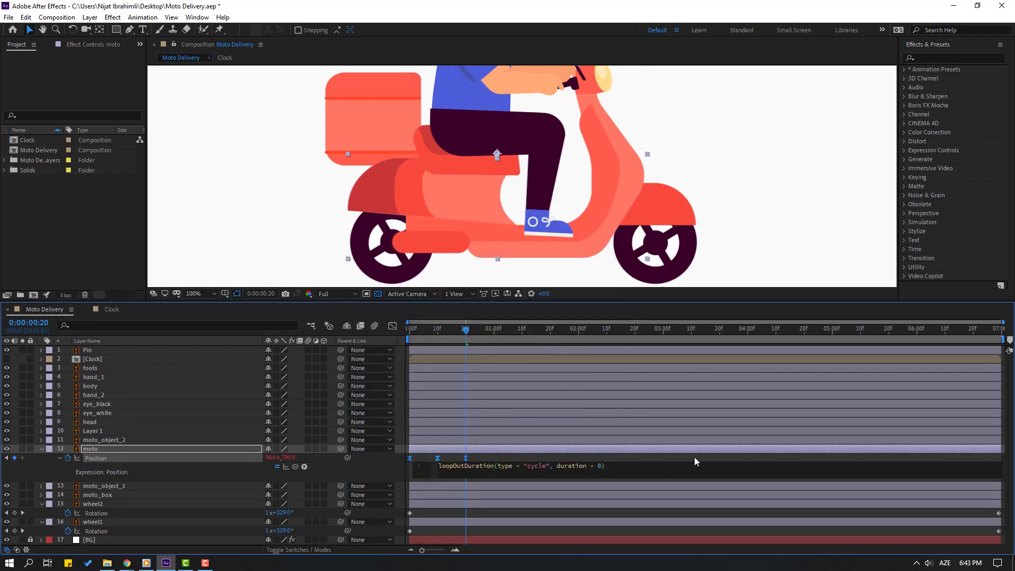
click(789, 458)
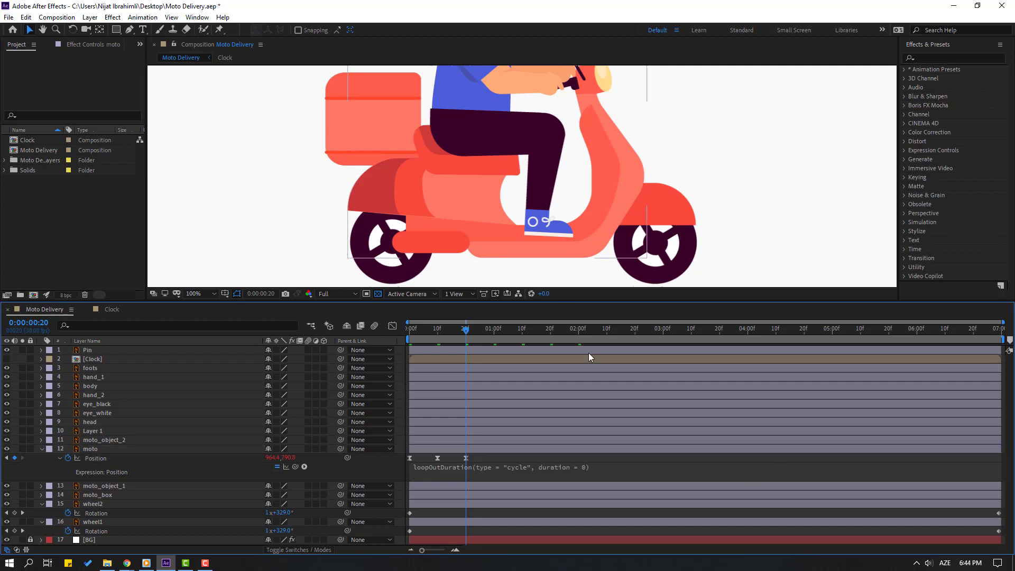
Step: Preview the bounce, and speed it up by compressing moto's Position keyframes to frames 0, 6 and 12
scroll(564, 253, down, 4)
scroll(555, 255, up, 2)
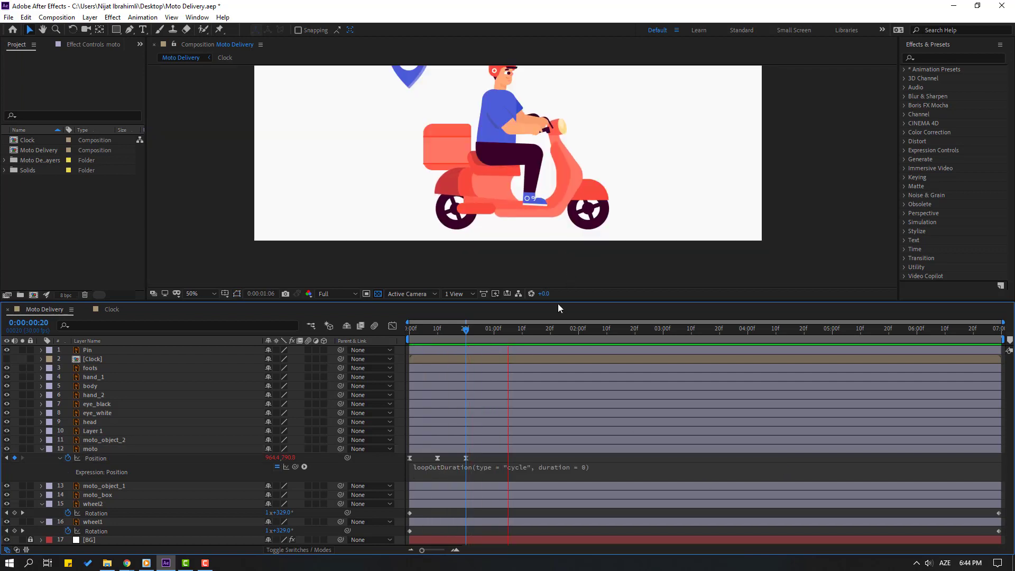
click(449, 330)
drag(475, 456, 443, 458)
click(461, 458)
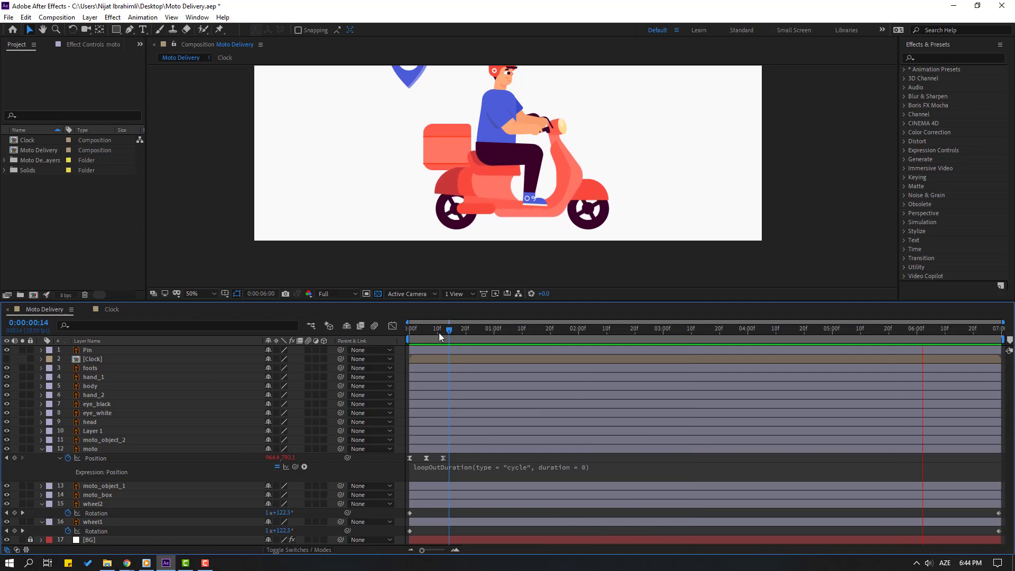
Step: Keyframe moto's Rotation at the first frame with a value of -1°
drag(438, 332, 402, 338)
click(84, 448)
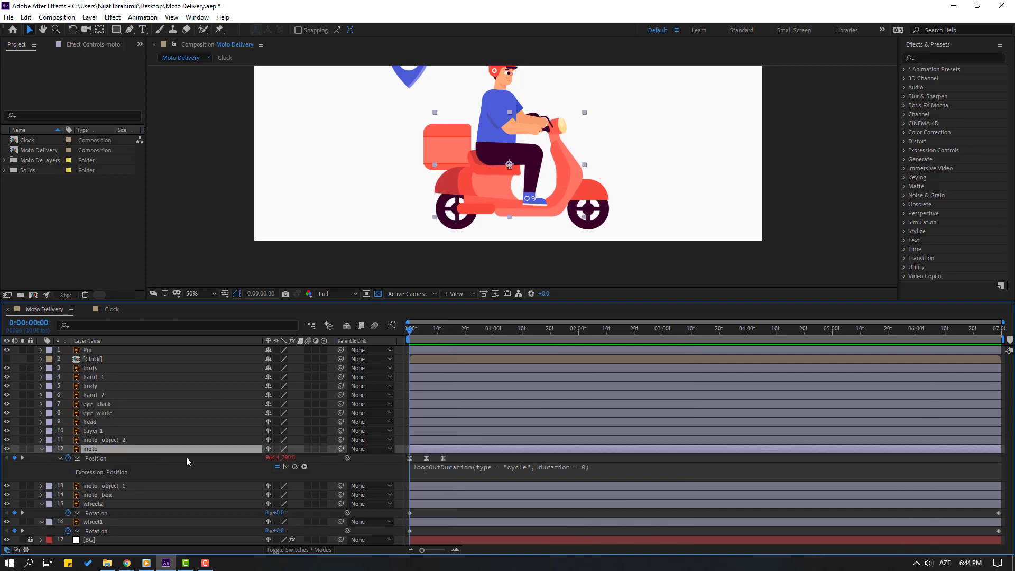
key(shift+r)
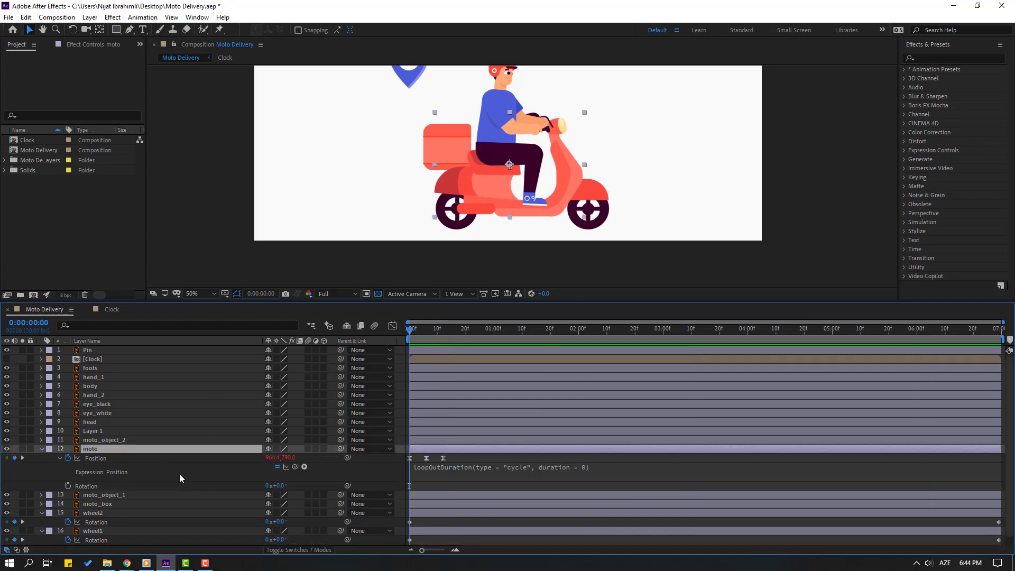
click(66, 484)
click(282, 486)
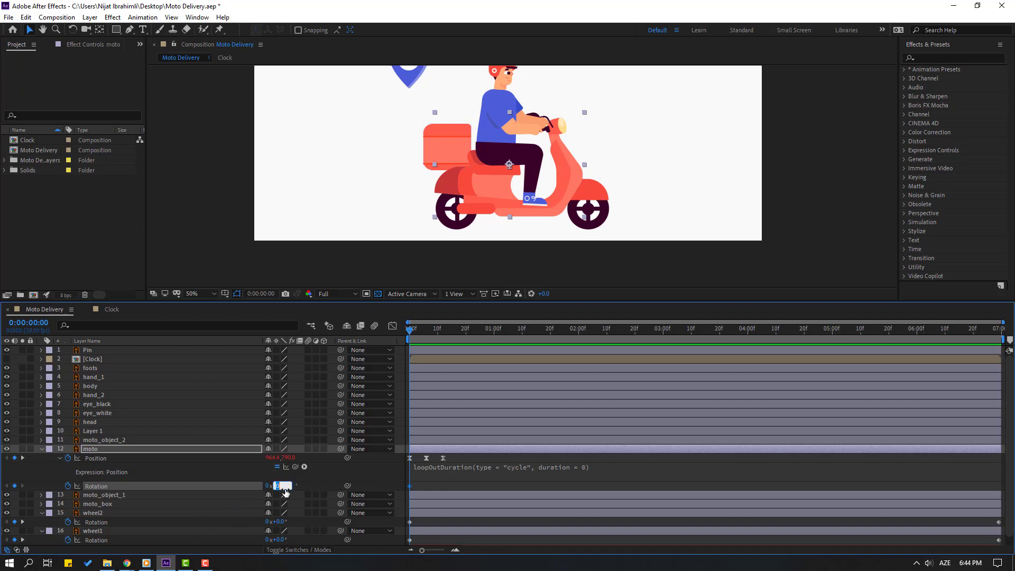
key(Return)
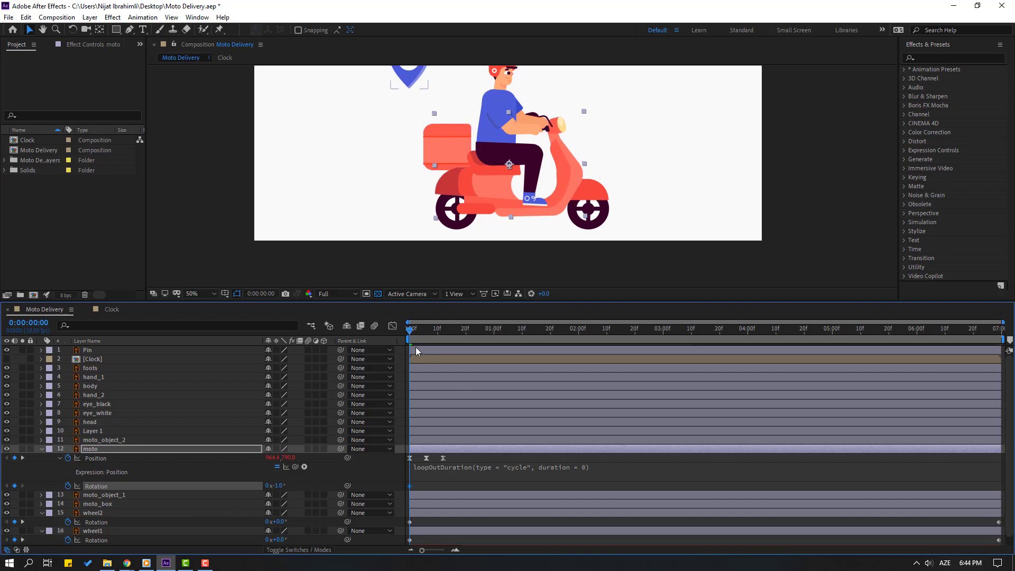
Step: Add Rotation keyframes to moto of 1° at frame 6 and -1° at frame 12, matching the Position keyframes
drag(414, 331, 427, 334)
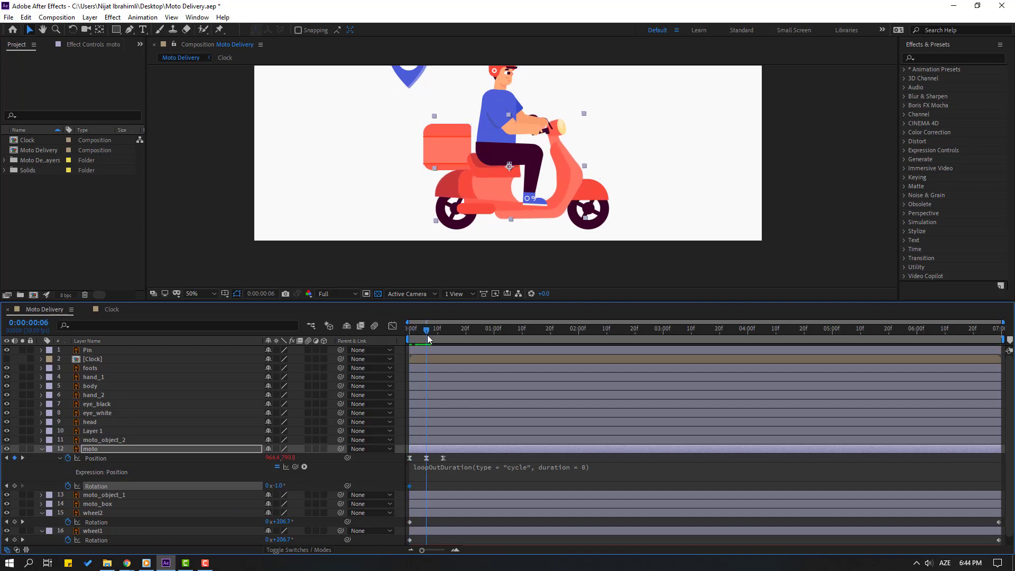
click(277, 486)
text(1)
key(Return)
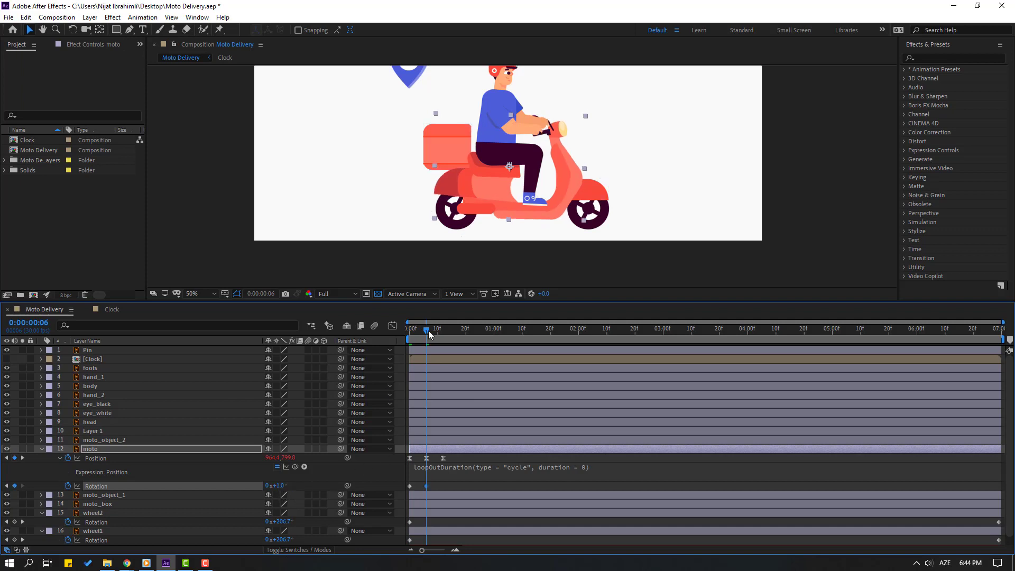
drag(428, 333, 444, 333)
click(276, 485)
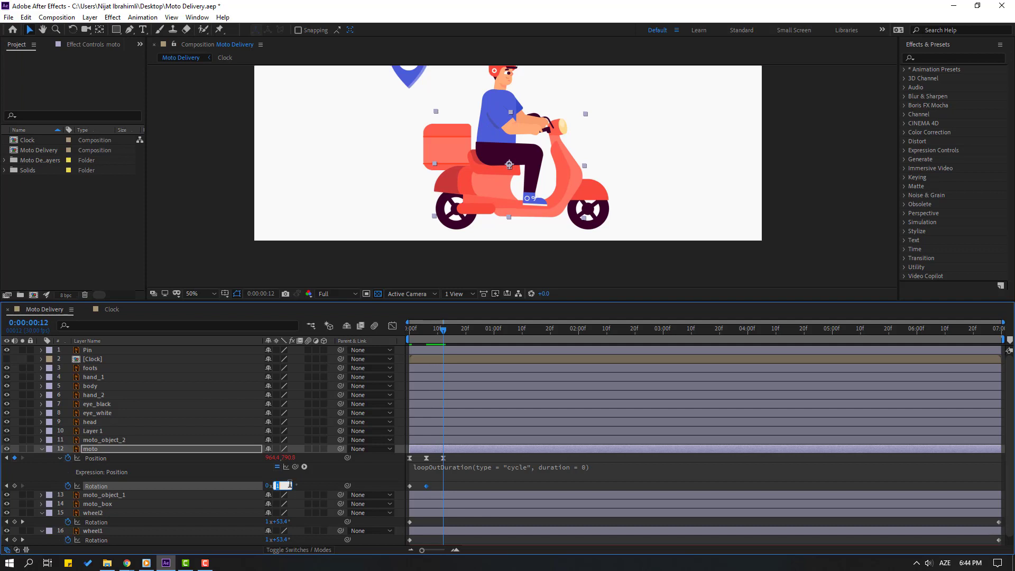
key(Return)
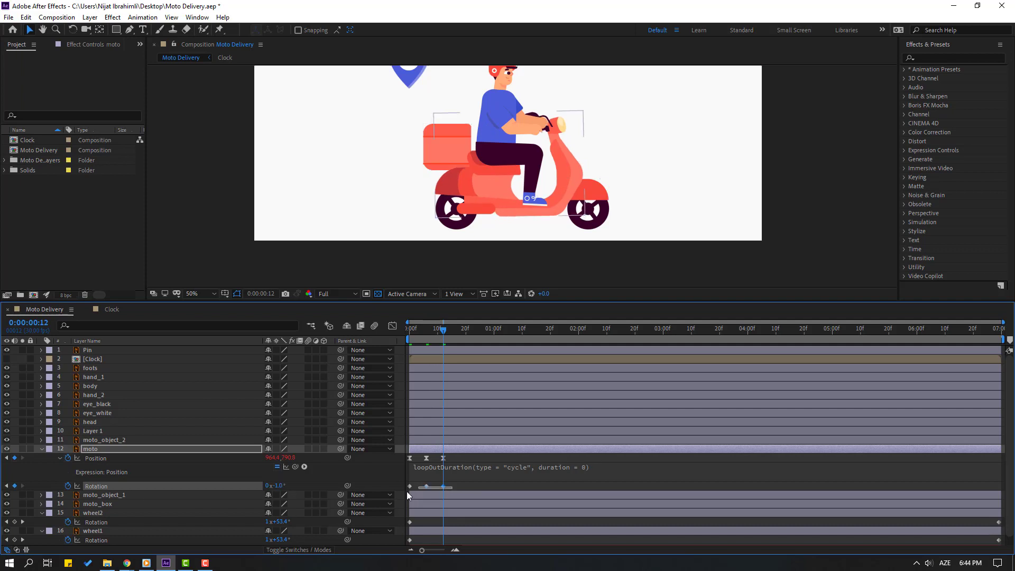
Step: Apply Easy Ease to moto's three Rotation keyframes, and preview them with the work area ending at frame 12
right_click(410, 485)
mouse_move(438, 480)
click(563, 410)
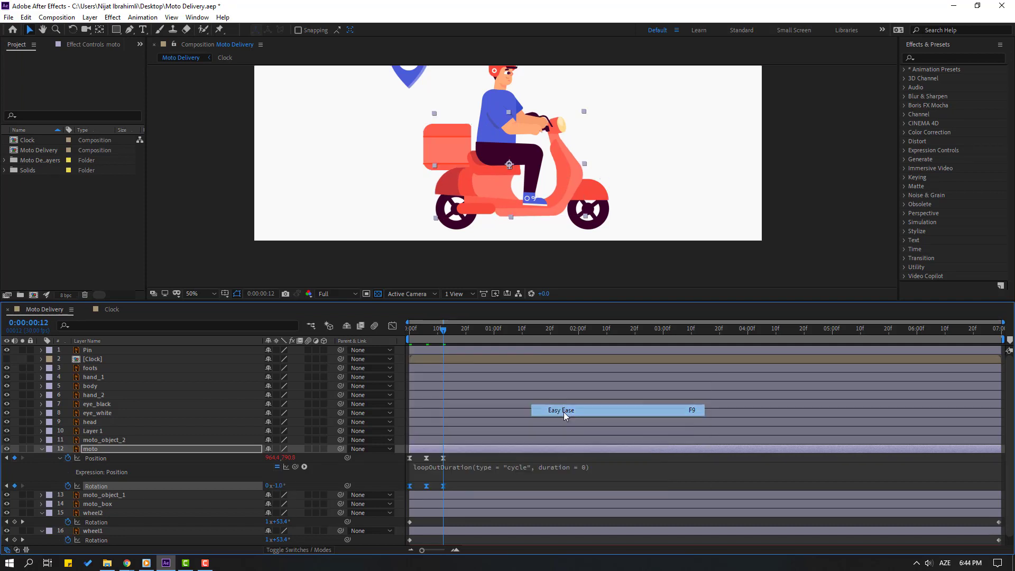
key(n)
key(space)
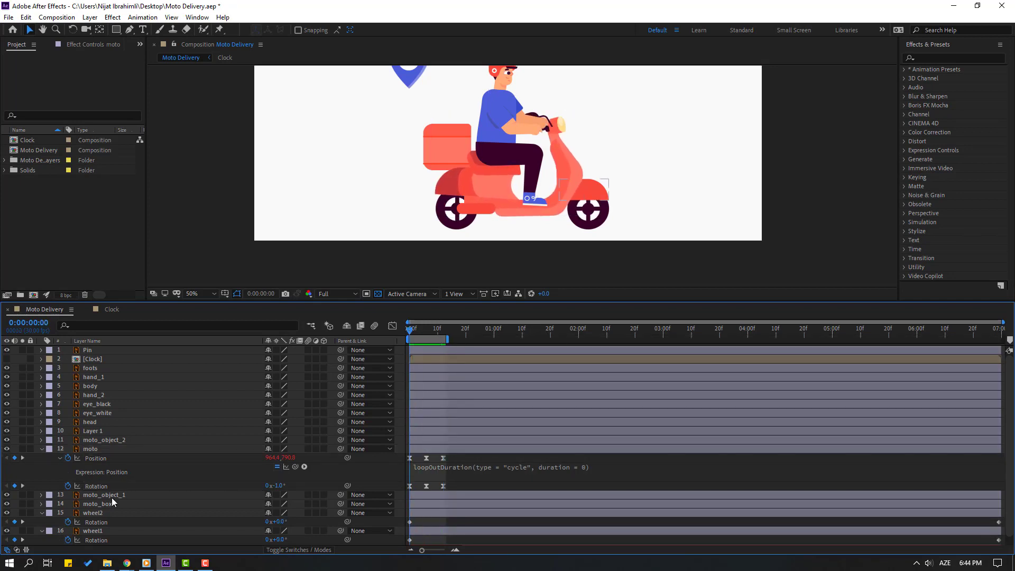
Step: Loop moto's Rotation with loopOutDuration(type = "cycle", duration = 0), and preview it with the work area extended to about 4 seconds
alt+click(67, 486)
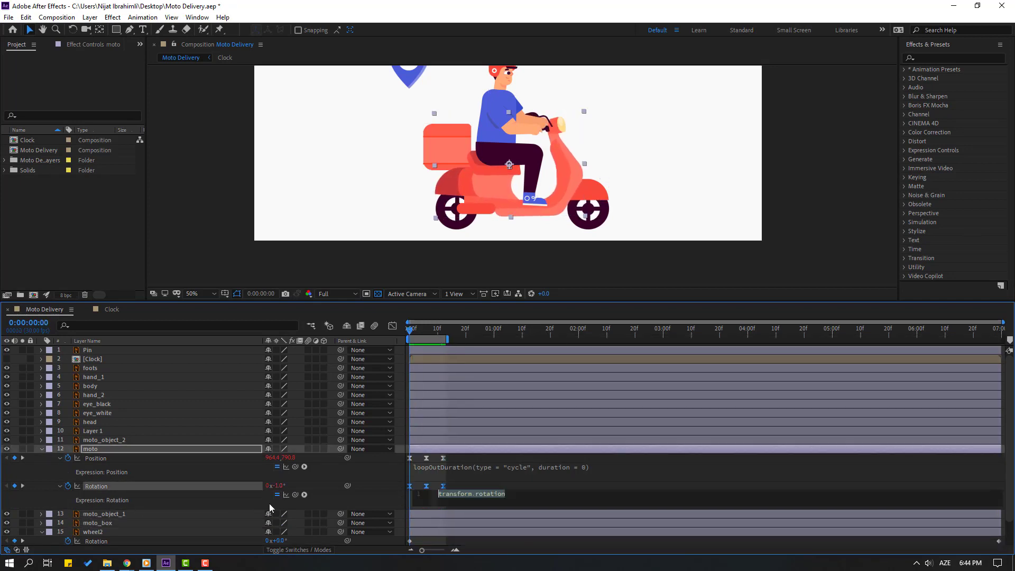
click(304, 495)
mouse_move(370, 440)
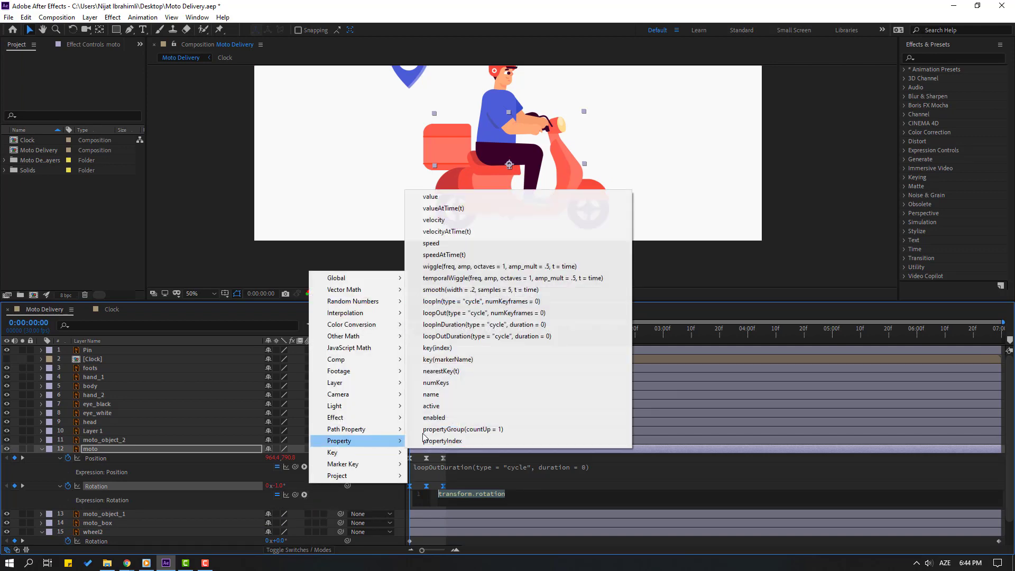
click(547, 336)
click(473, 483)
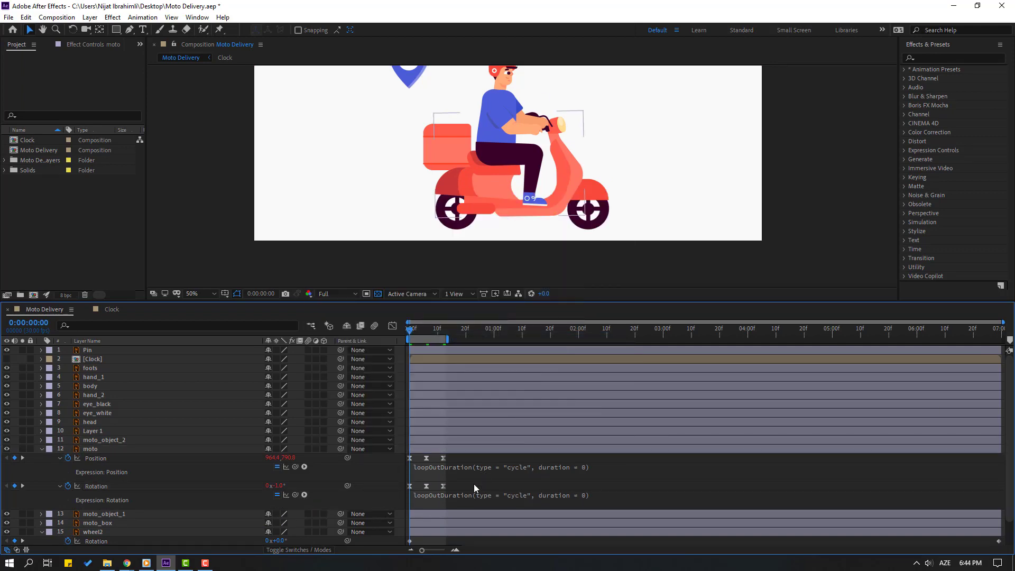
drag(448, 340, 768, 340)
key(space)
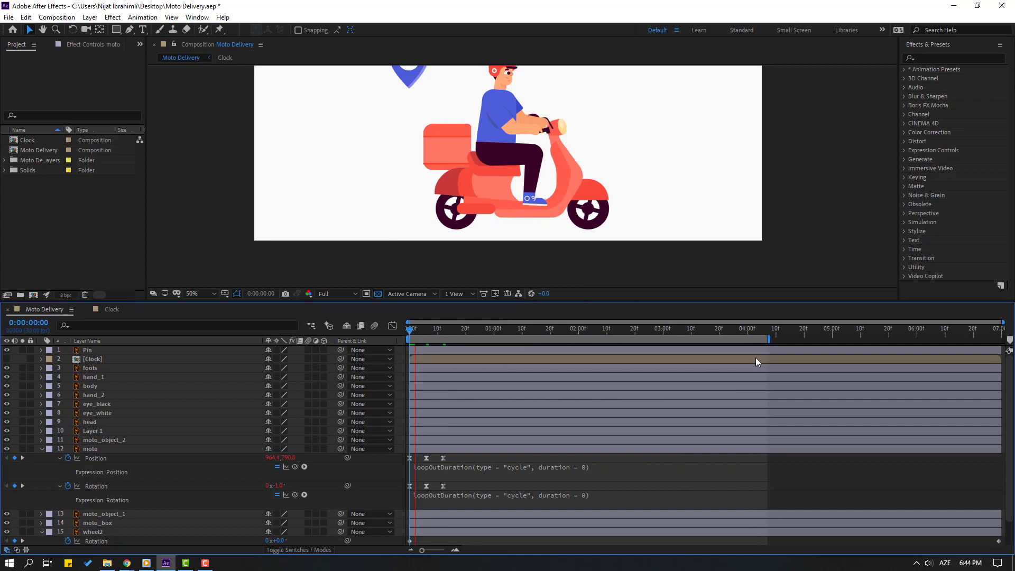
Step: Reduce moto's Rotation keyframe at frame 6 to 0.3° and preview the softer tilt
click(429, 335)
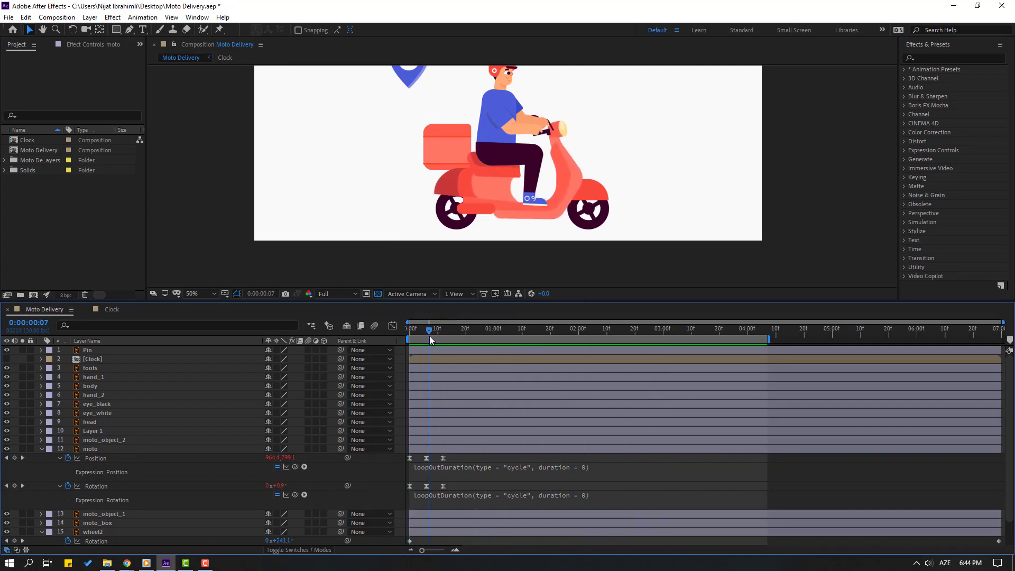
drag(429, 336, 427, 336)
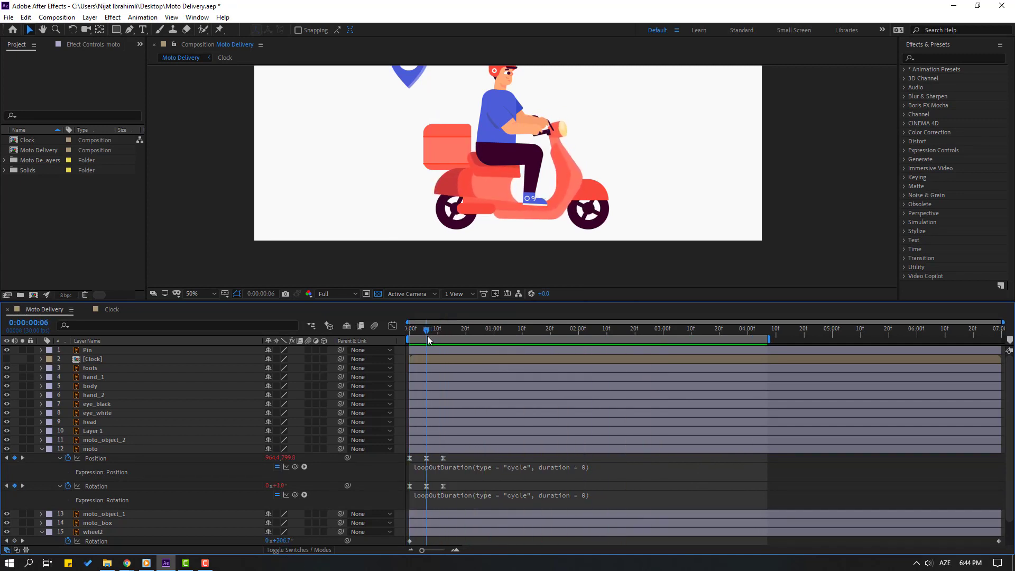
click(282, 485)
key(alt+shift)
text(0.3)
key(Return)
key(space)
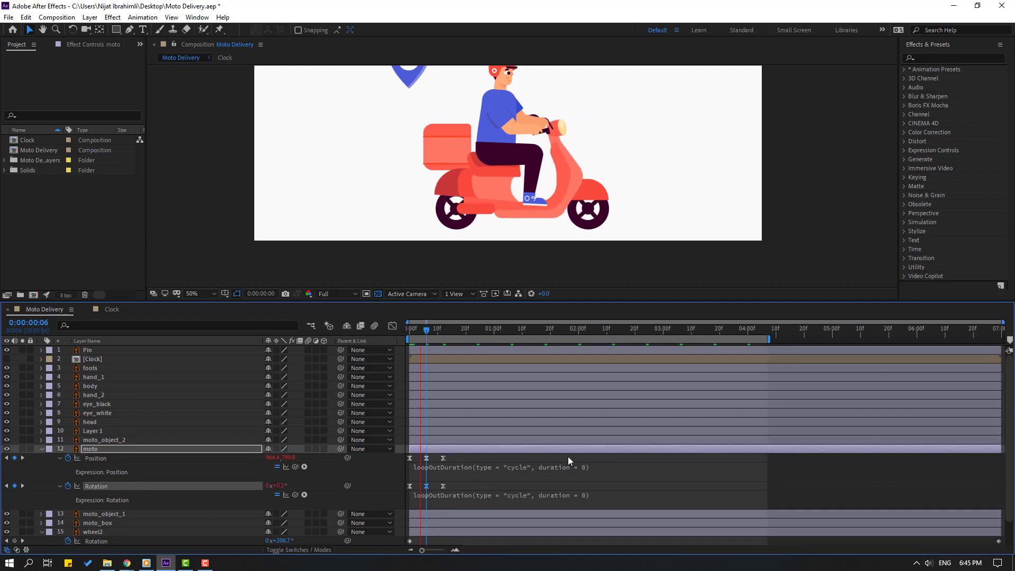
key(space)
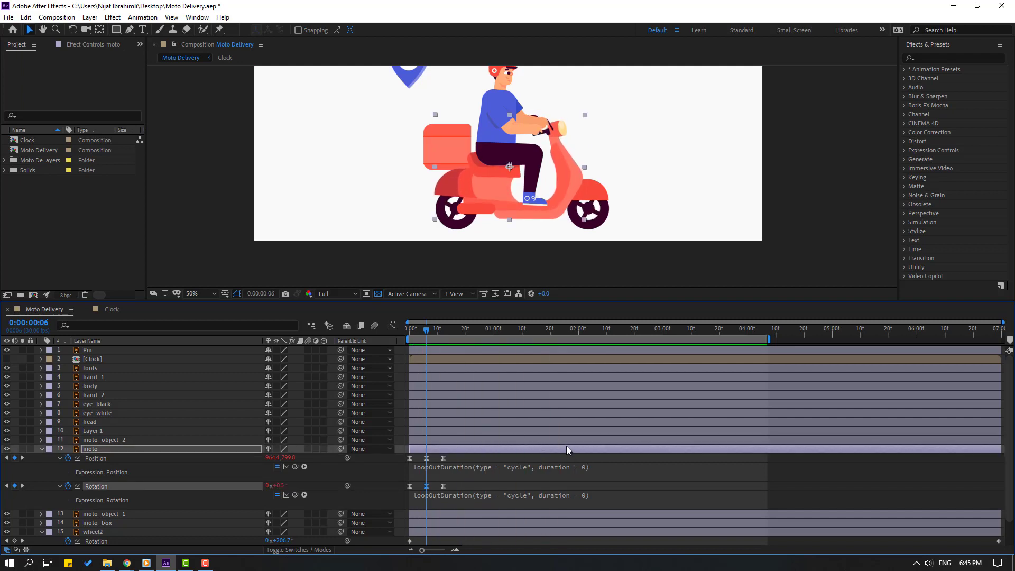
Step: Set moto's Rotation keyframes at the first frame and frame 12 to -0.3°, and preview the motion
key(Home)
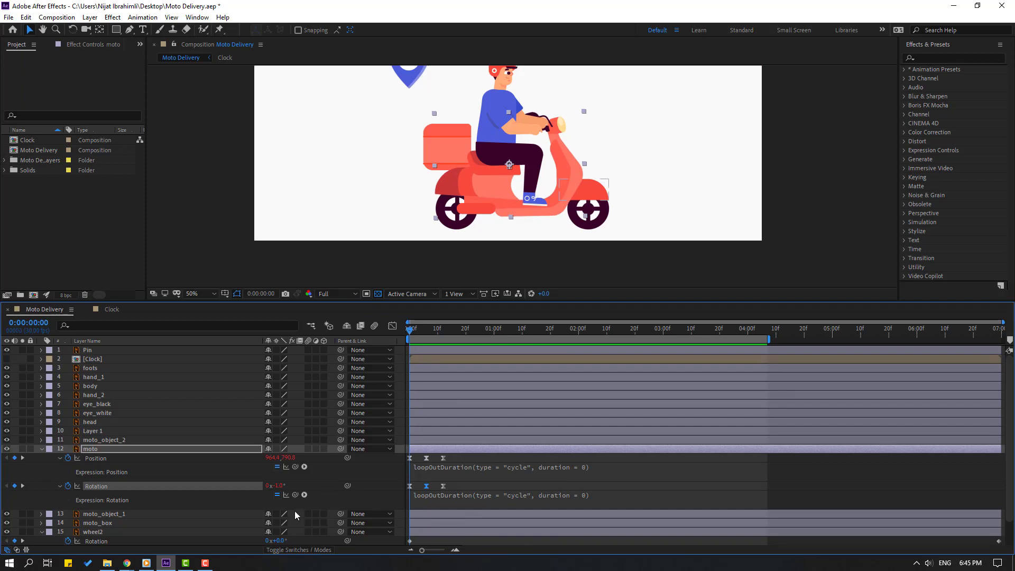
click(278, 485)
key(Return)
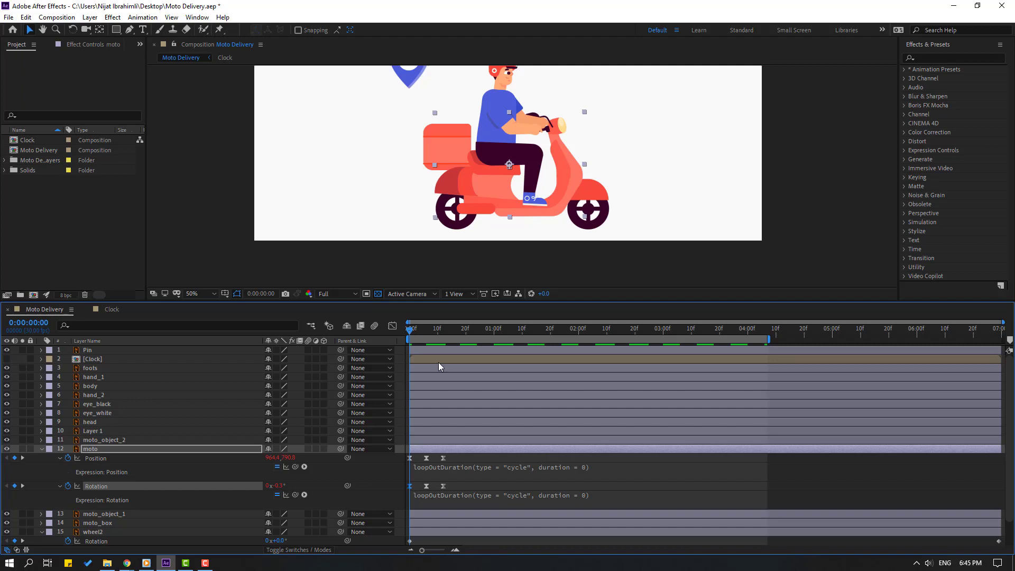
drag(429, 335, 443, 334)
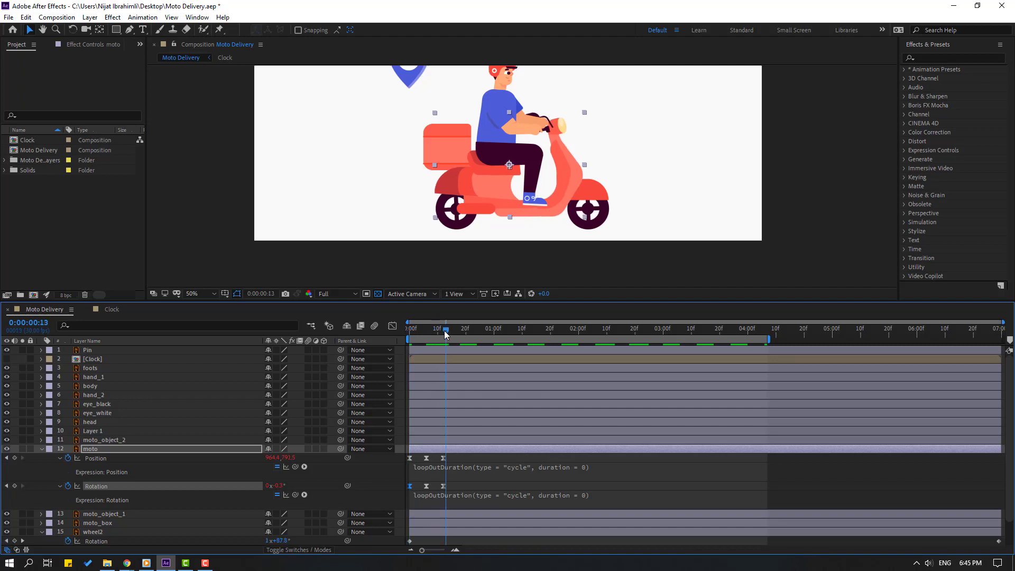
click(443, 486)
key(space)
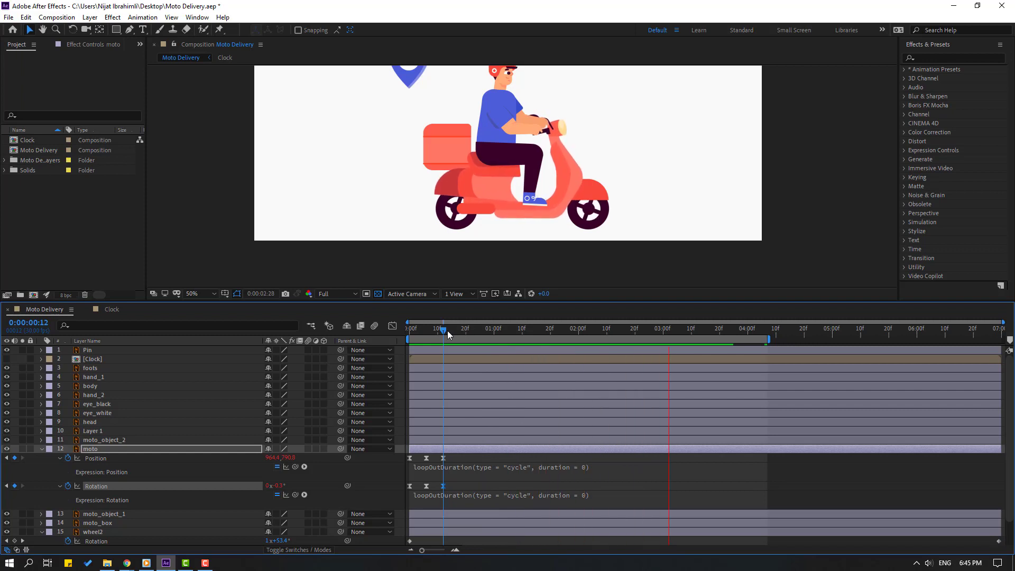
Step: Parent moto_box to moto at the first frame, and show only moto's keyframed properties without their expressions
drag(447, 331, 367, 334)
click(423, 139)
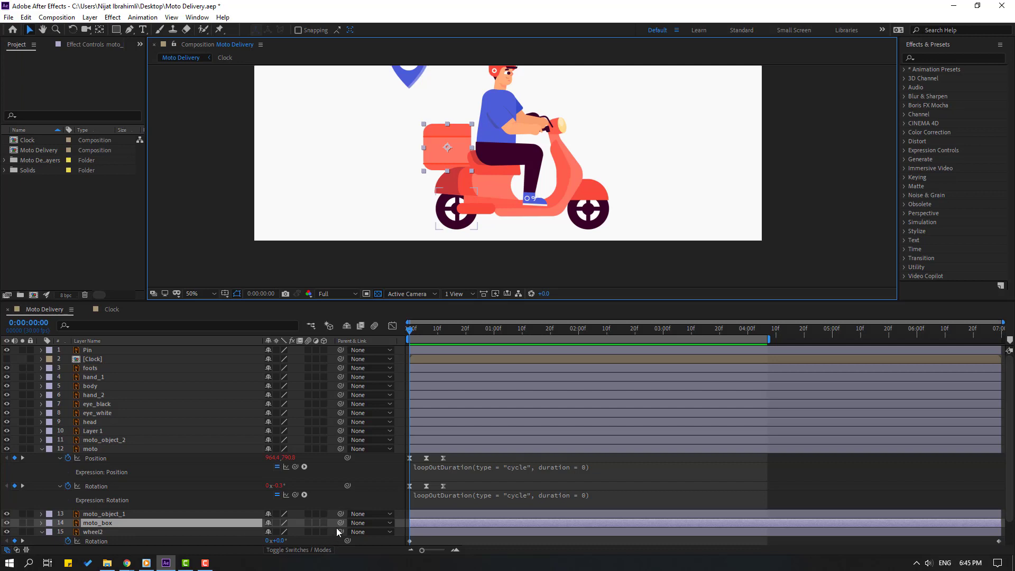
drag(338, 526, 90, 452)
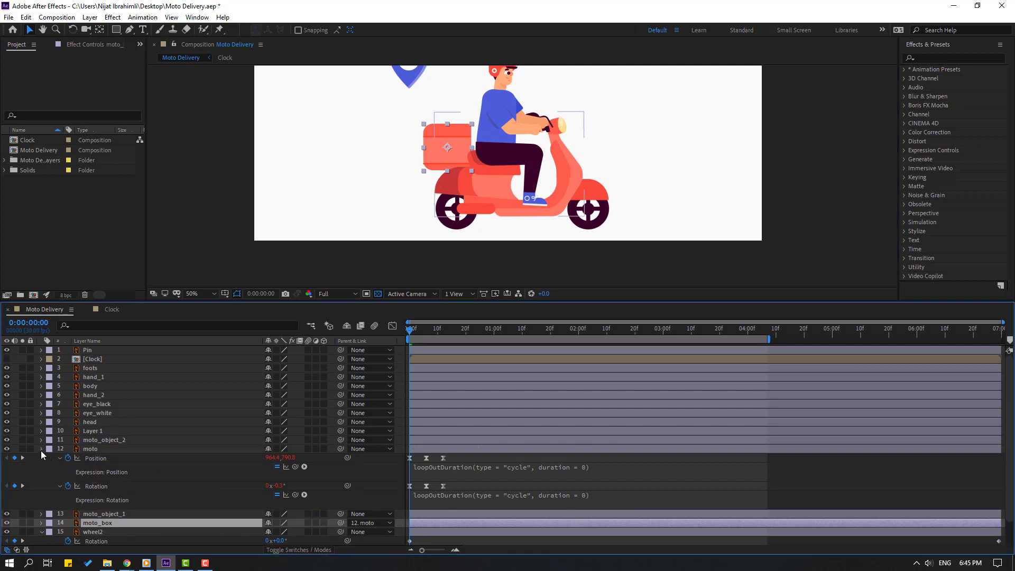
click(42, 449)
click(97, 456)
click(96, 450)
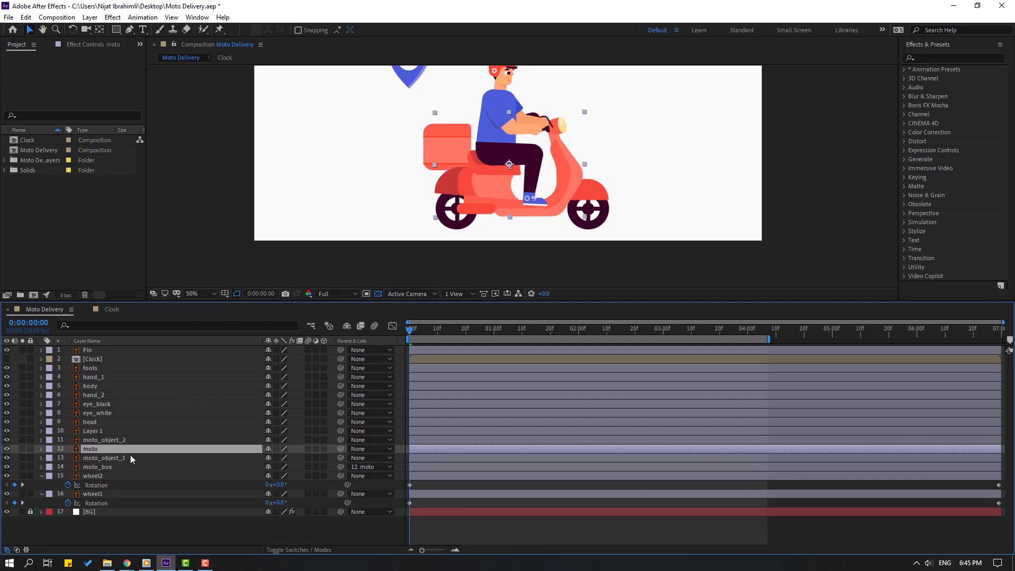
key(u)
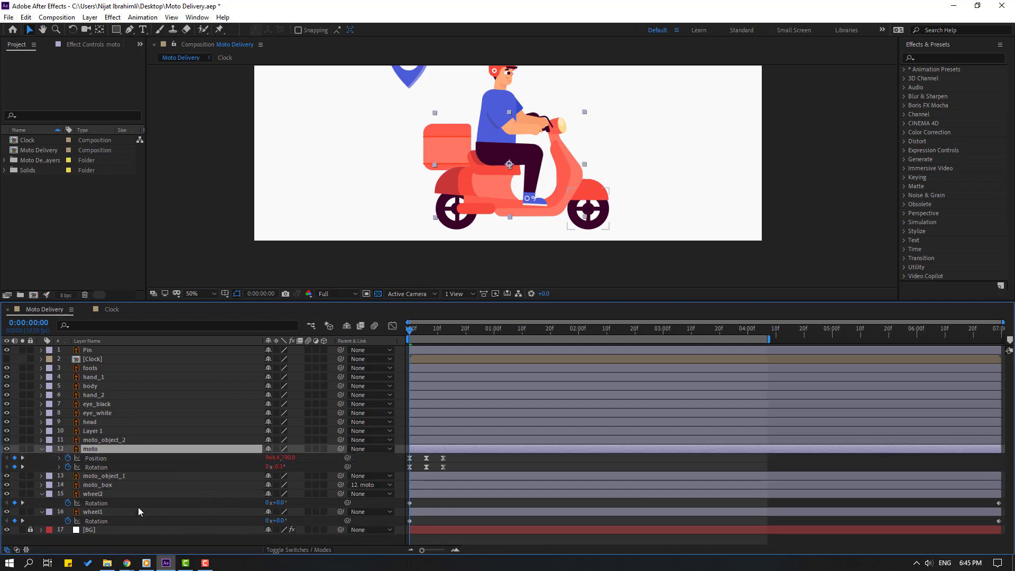
Step: Move moto_box's anchor point to the box's lower-right corner, soloing the layer only while placing it
click(103, 486)
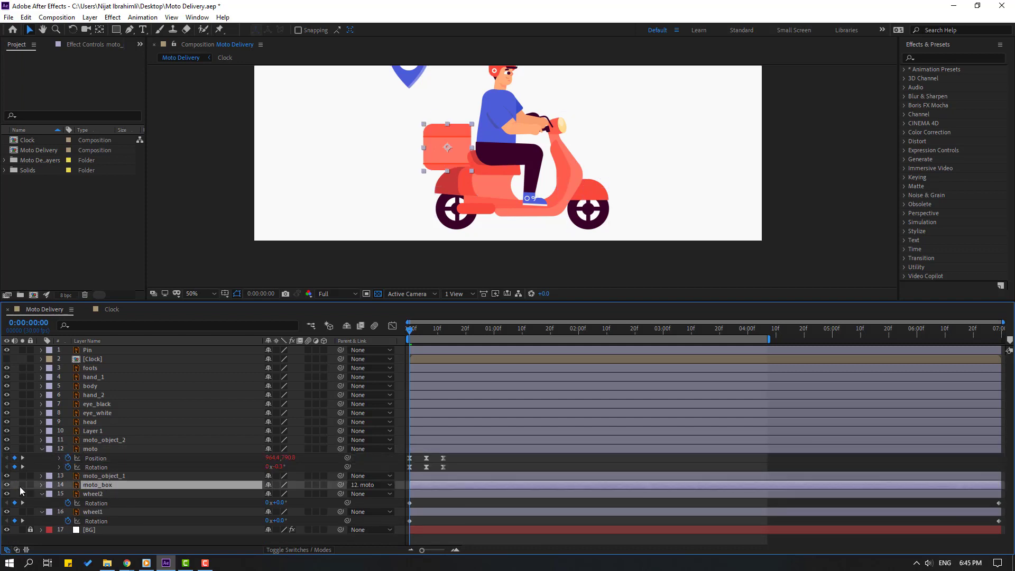
click(22, 485)
scroll(327, 143, up, 4)
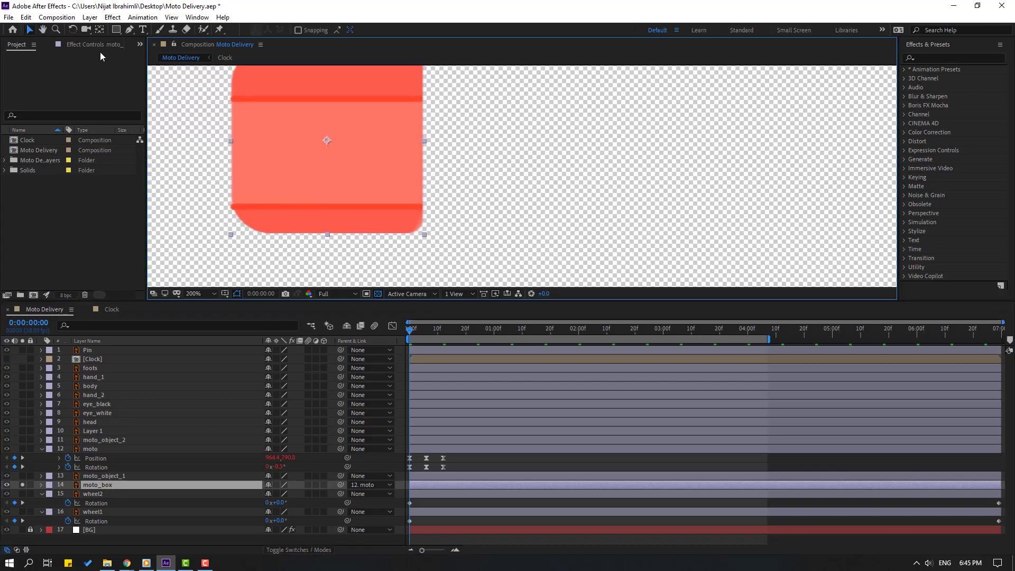
click(99, 30)
drag(347, 155, 411, 222)
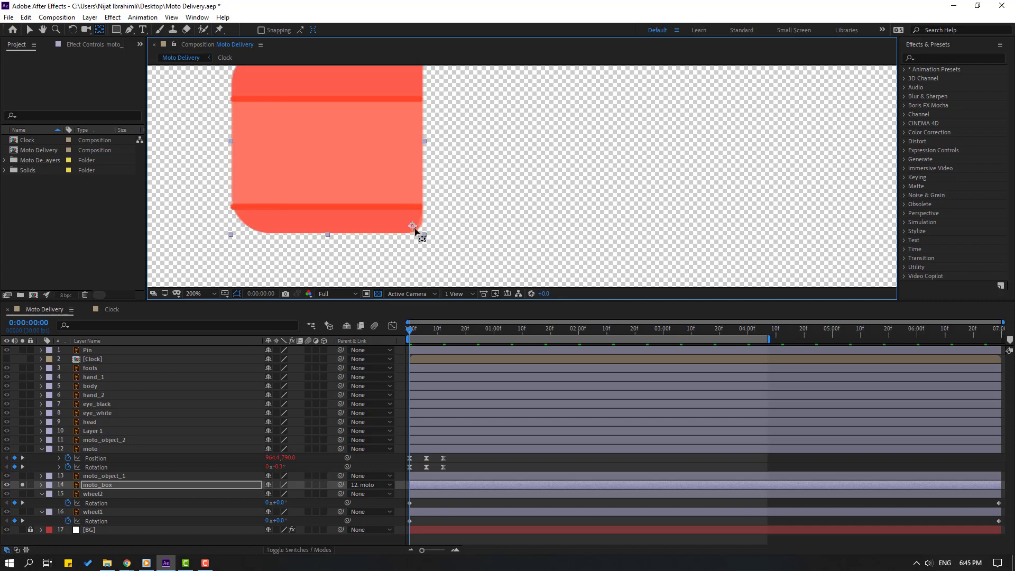
click(29, 30)
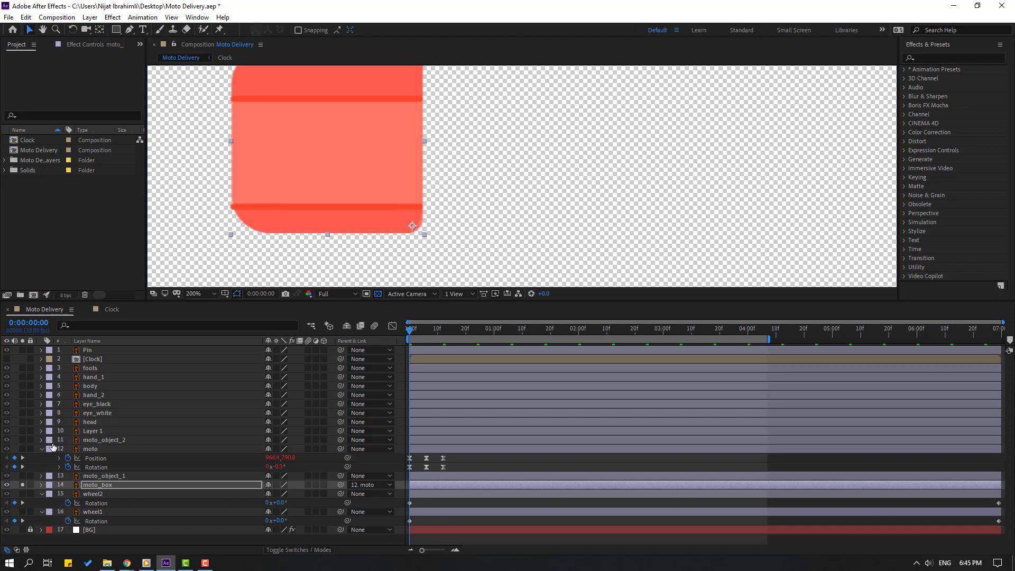
click(22, 485)
Step: Keyframe moto_box's Rotation at the first frame with a value of -3°
key(r)
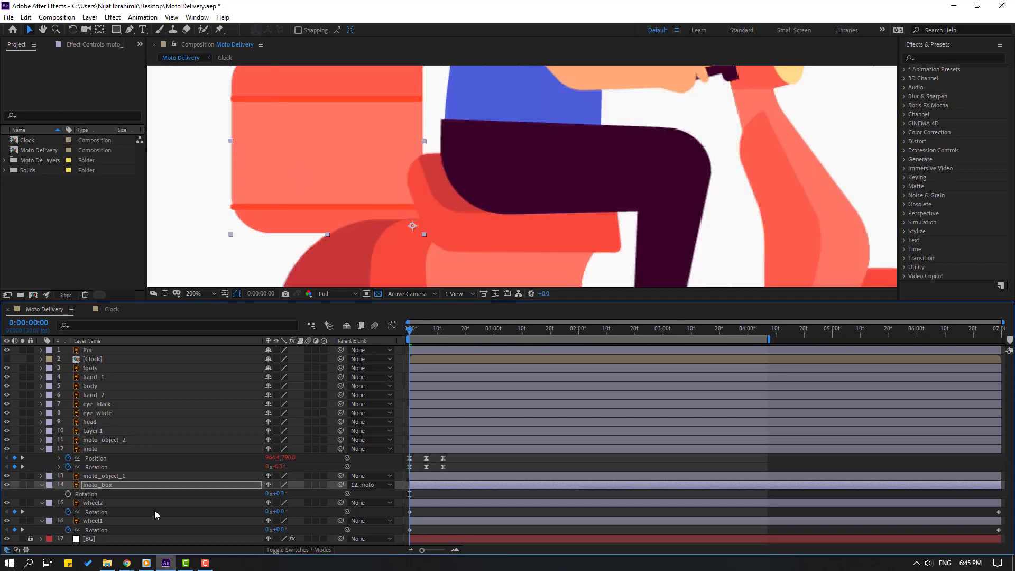
click(67, 494)
key(comma)
click(280, 493)
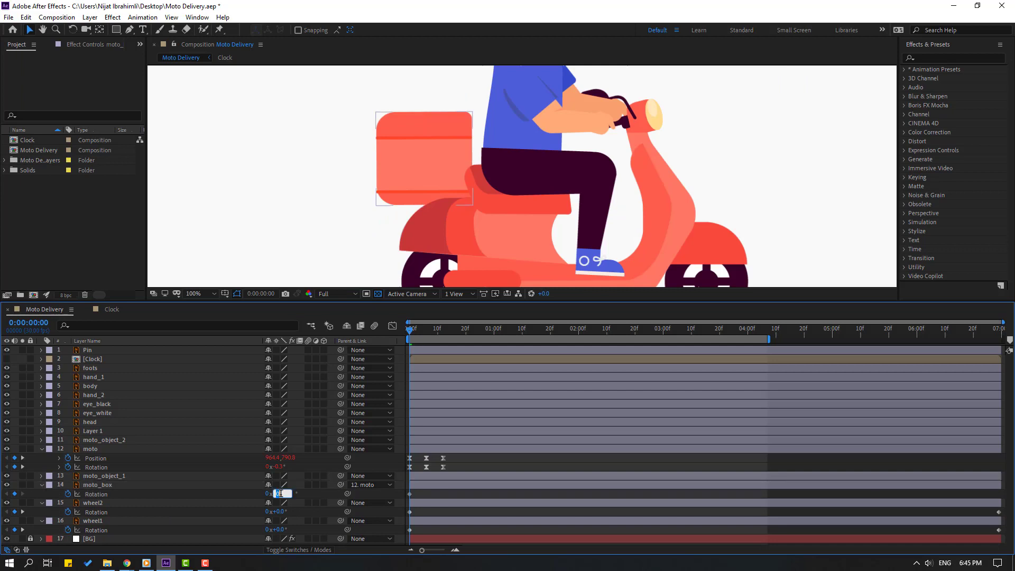
text(-3)
key(Return)
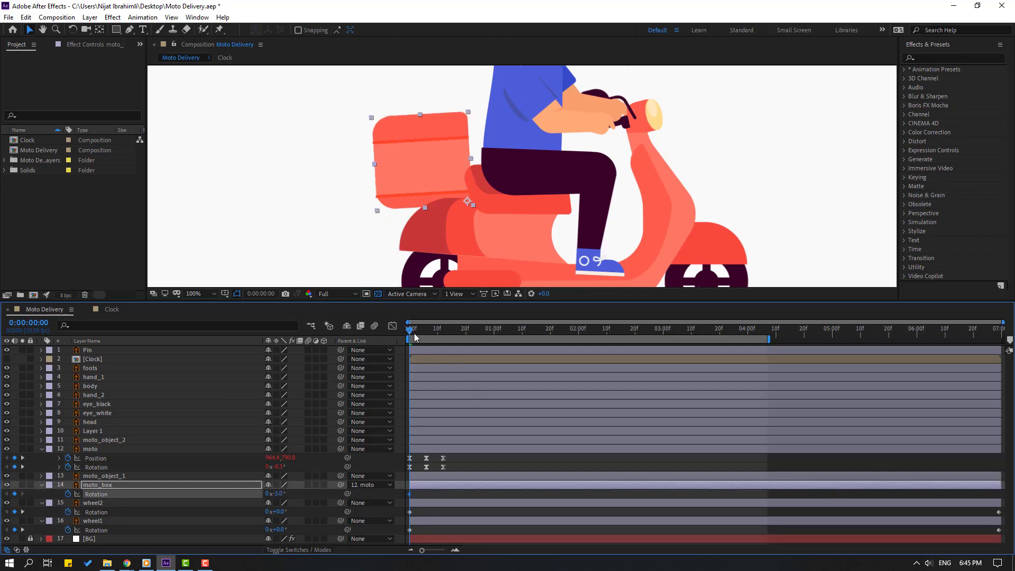
Step: Add Rotation keyframes to moto_box of 2° at frame 6 and a copy of the -3° keyframe at frame 12
drag(414, 333, 443, 331)
click(279, 493)
text(2)
key(Return)
click(410, 494)
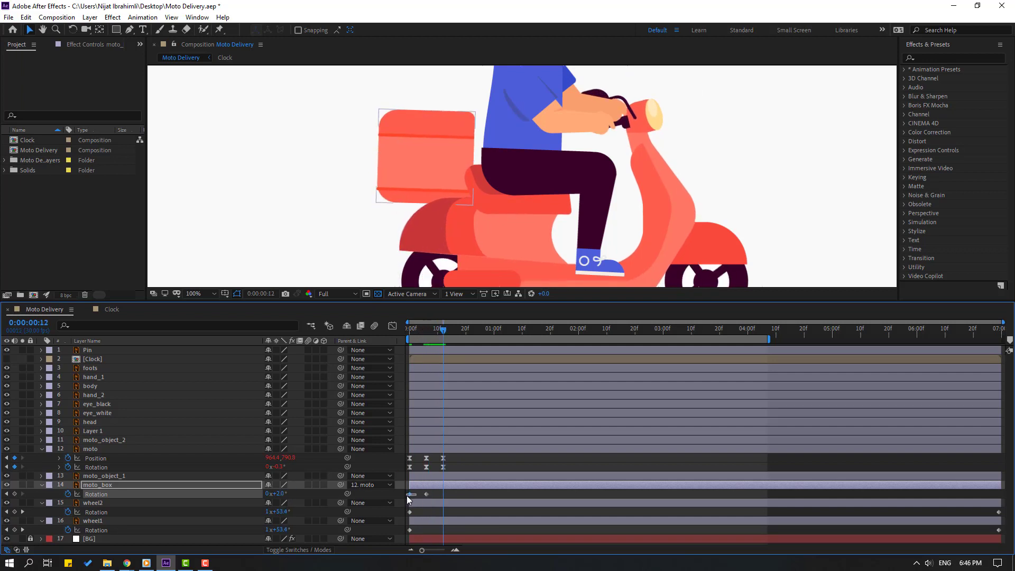
key(ctrl+c)
key(ctrl+v)
Step: Apply Easy Ease to moto_box's three Rotation keyframes, and preview them with the work area shortened to one cycle
drag(442, 495, 408, 495)
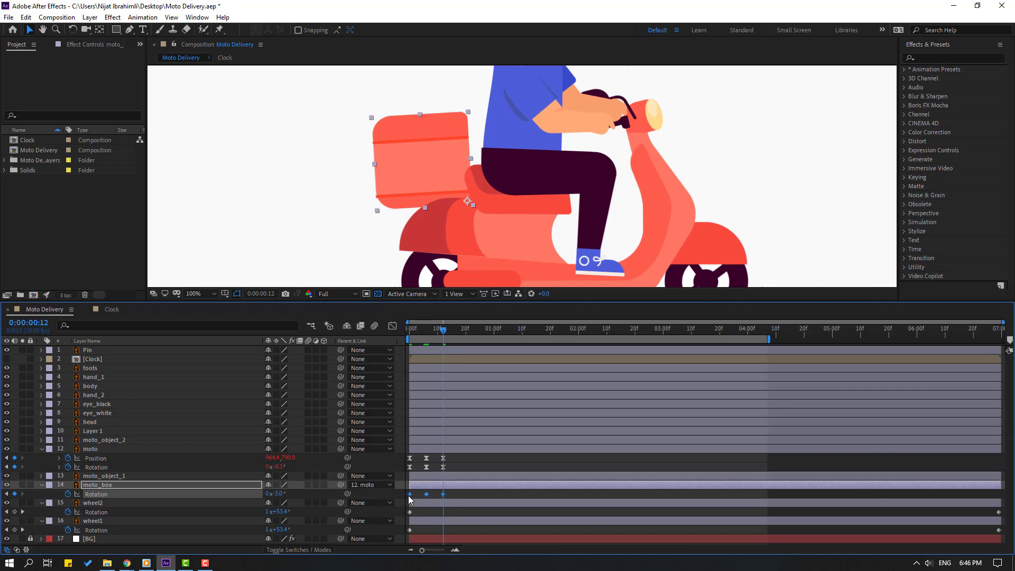
right_click(410, 494)
mouse_move(476, 486)
click(580, 418)
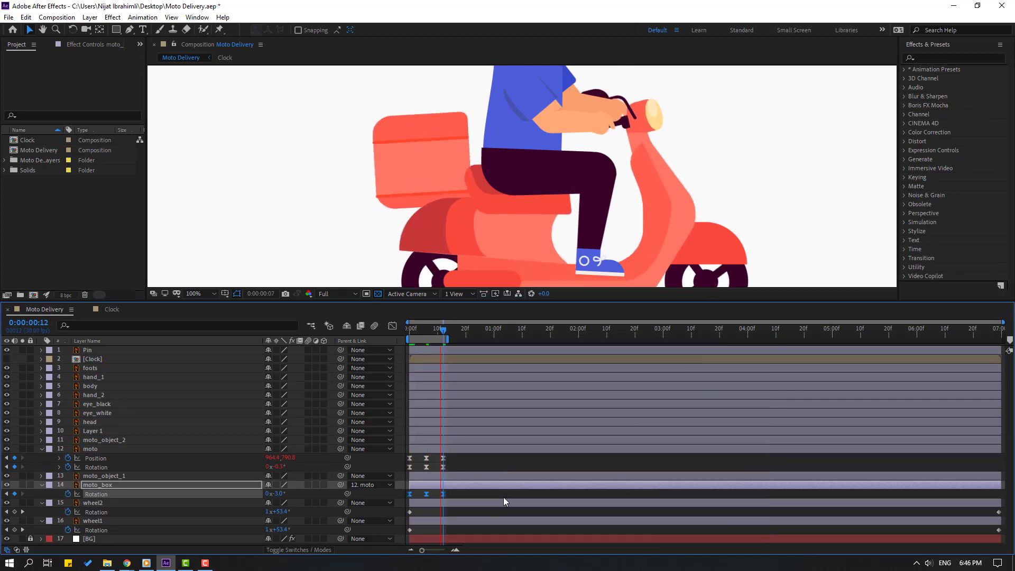
scroll(356, 194, down, 4)
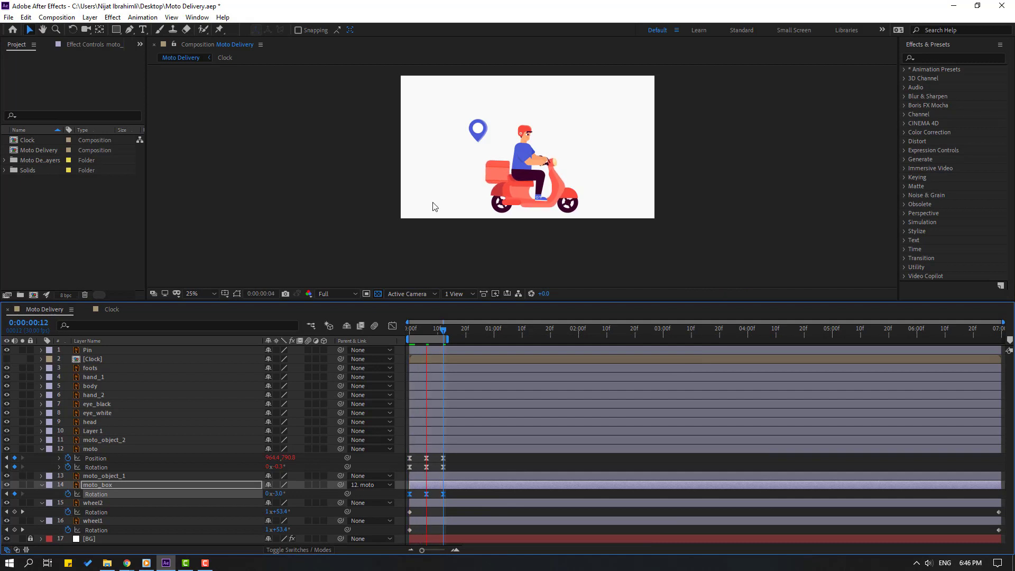
scroll(435, 202, up, 4)
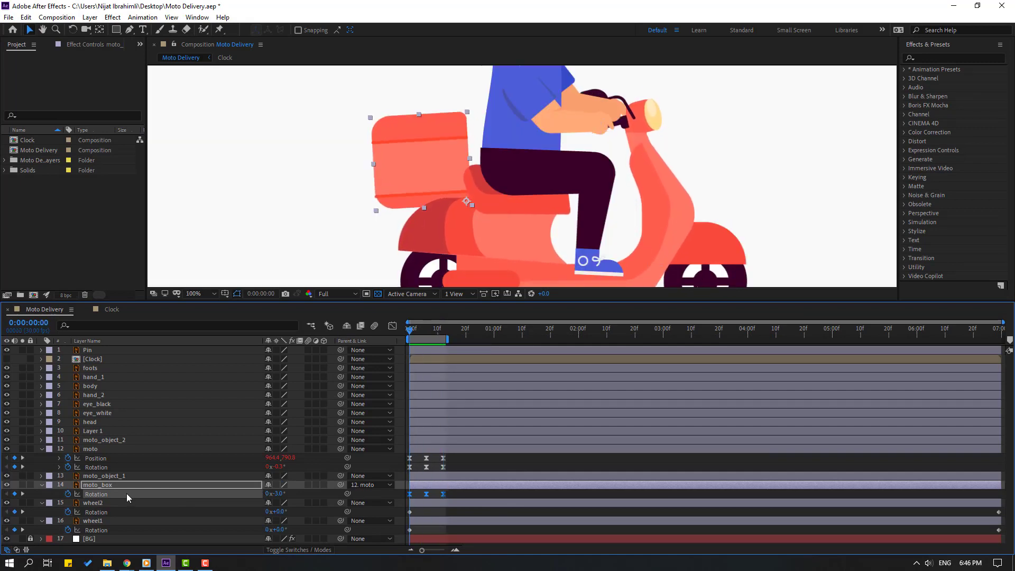
Step: Loop moto_box's Rotation with the expression loopOutDuration(type = "cycle", duration = 0)
alt+click(68, 494)
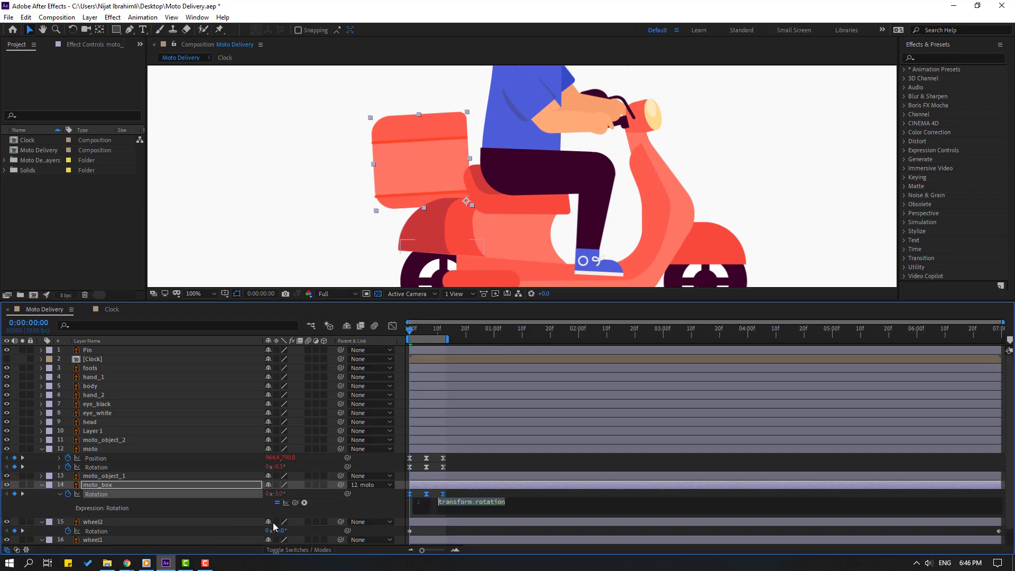
click(304, 502)
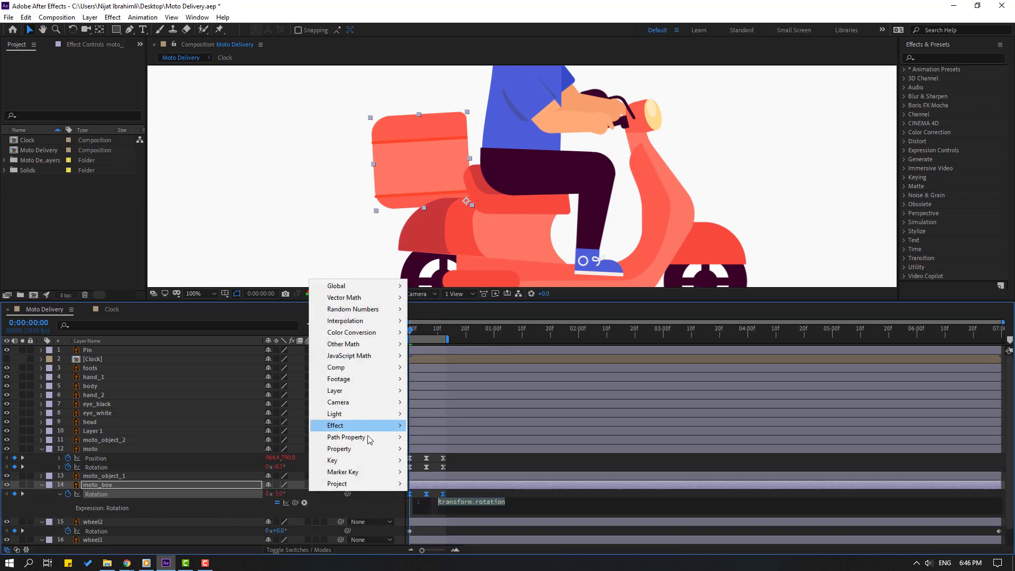
mouse_move(341, 451)
click(529, 344)
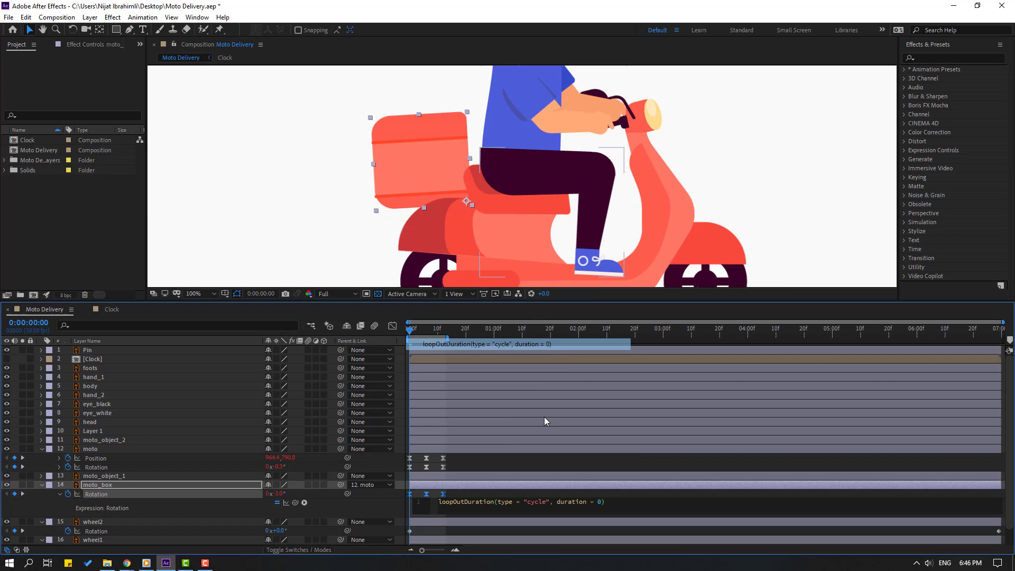
click(484, 492)
Step: Extend the work area to about 3.5 seconds and preview the looping box tilt
drag(448, 340, 647, 340)
drag(710, 343, 707, 341)
scroll(442, 228, down, 4)
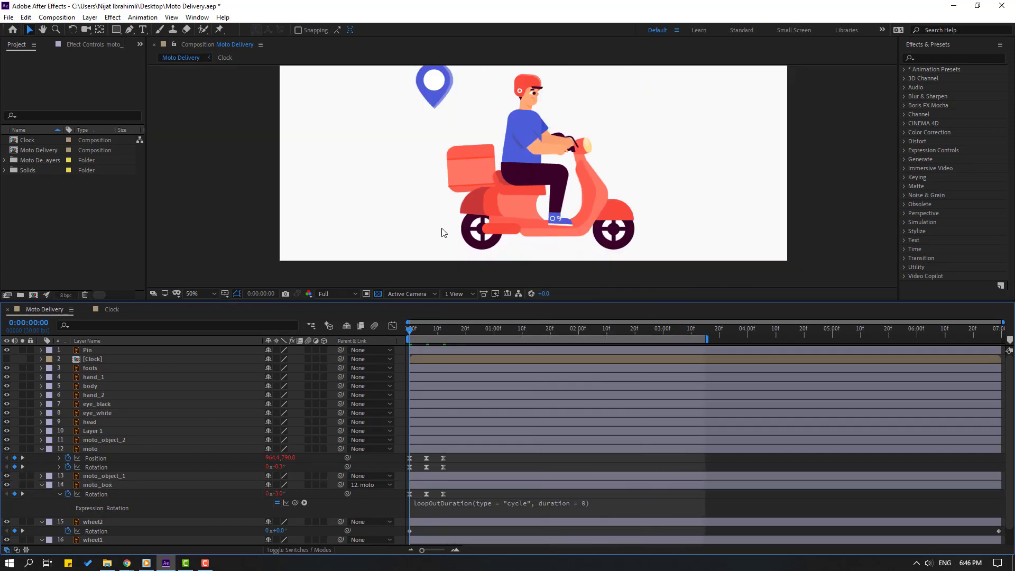
key(space)
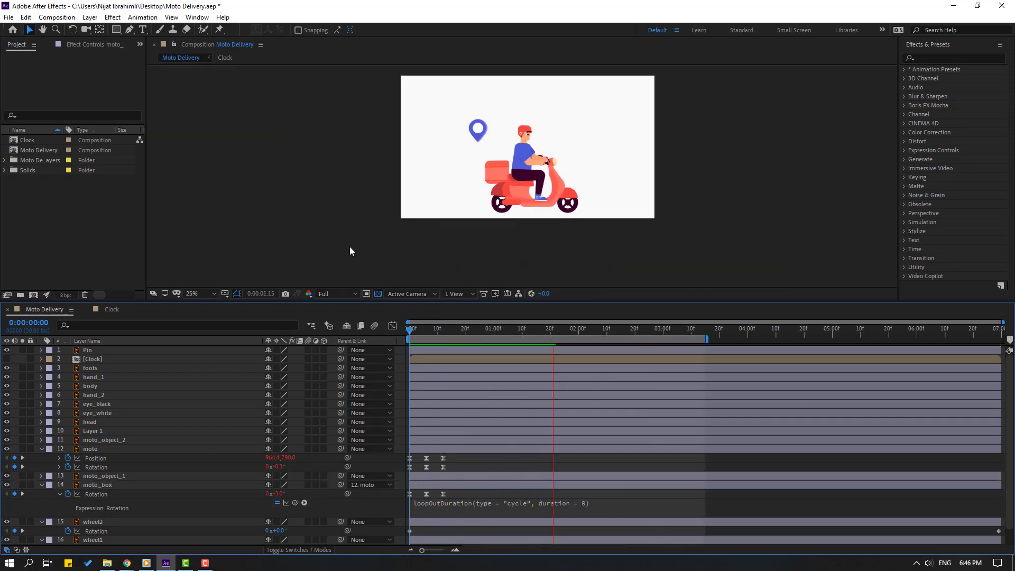
scroll(350, 246, up, 2)
key(space)
Step: Parent moto_object_1, the front fender, to moto and collapse moto's properties
click(611, 212)
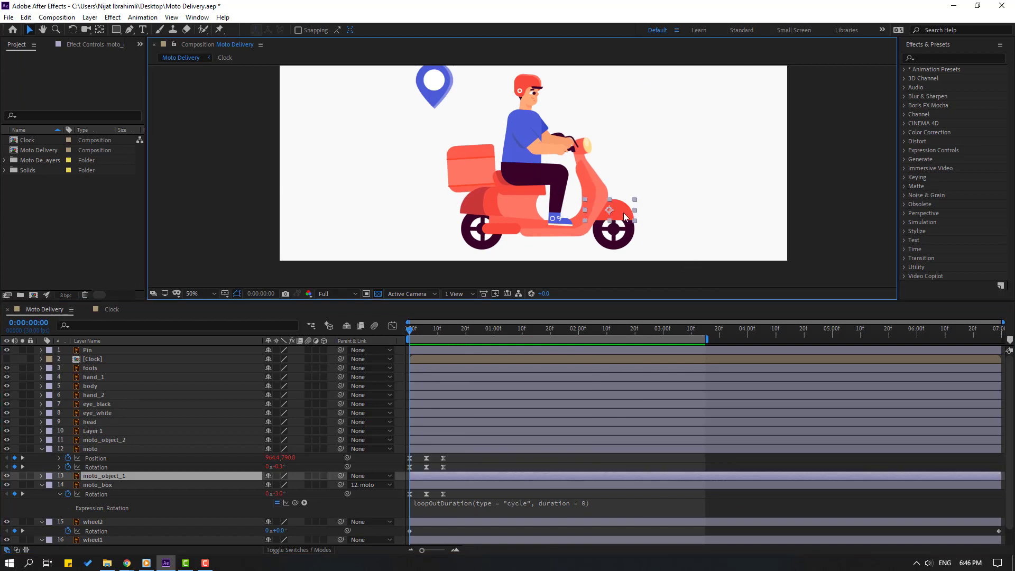
click(42, 449)
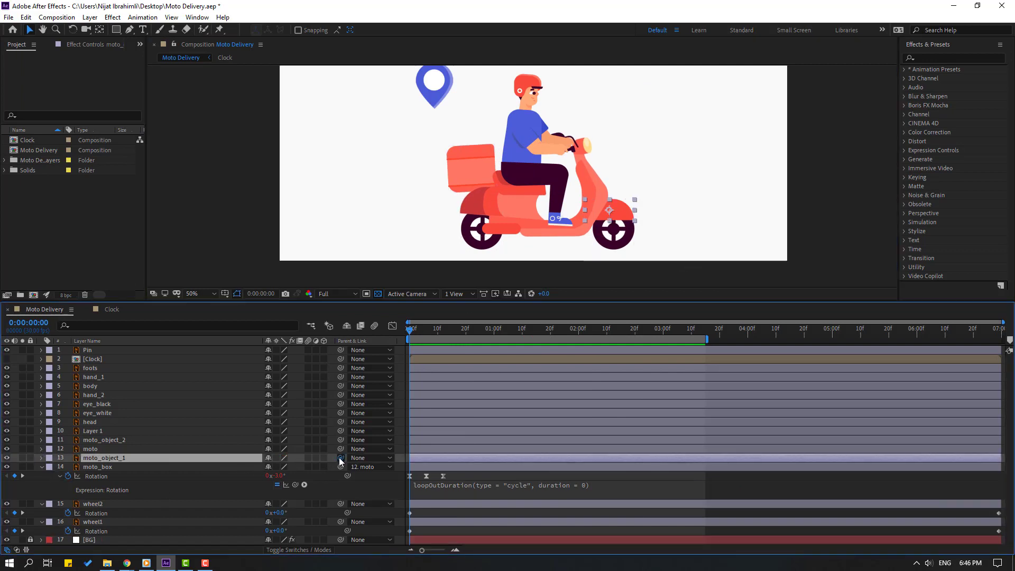
drag(340, 457, 91, 450)
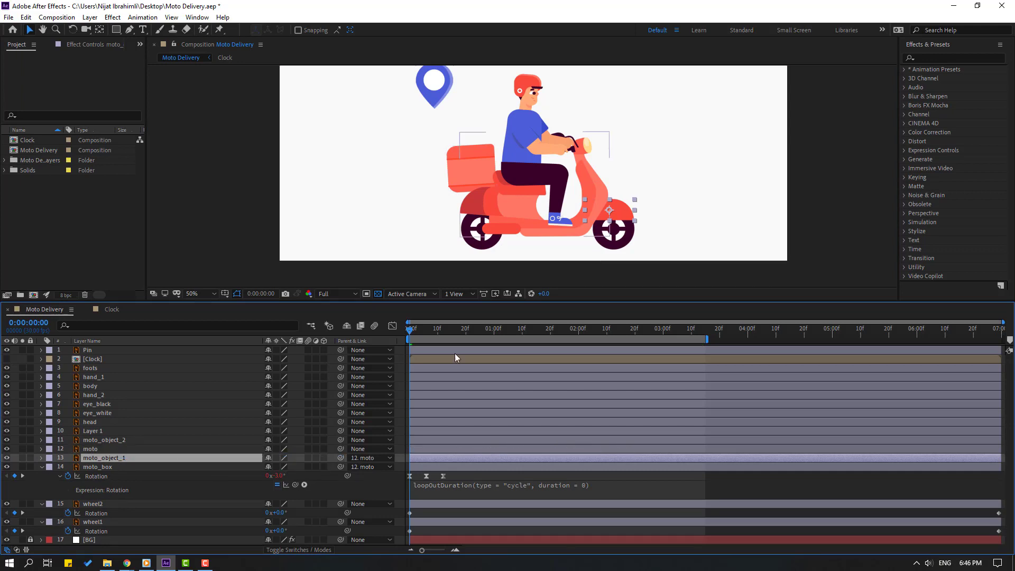
Step: Solo moto_object_1 and move its anchor point to the fender's upper-left corner
scroll(442, 216, up, 4)
drag(425, 175, 567, 146)
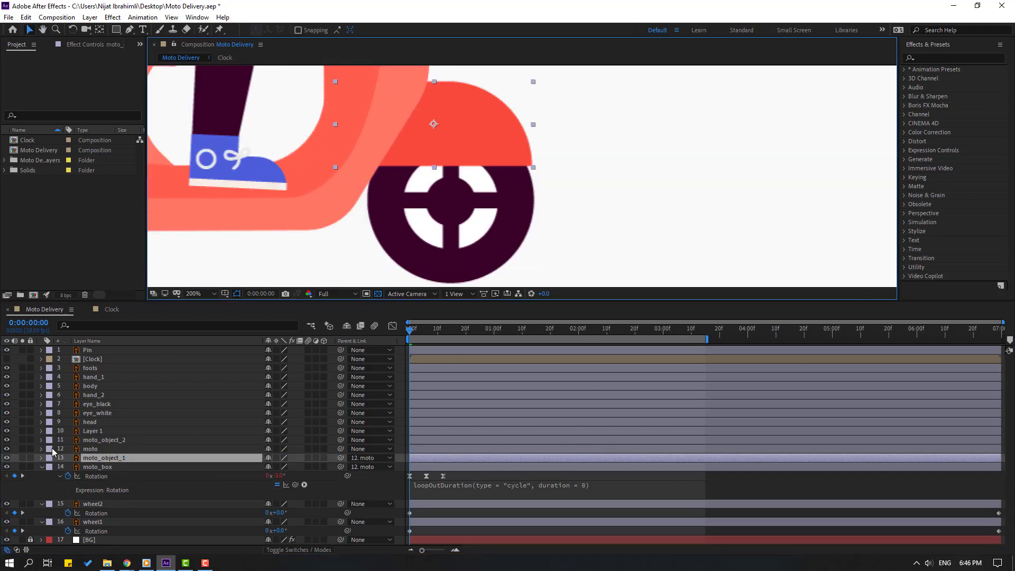
click(22, 457)
click(99, 29)
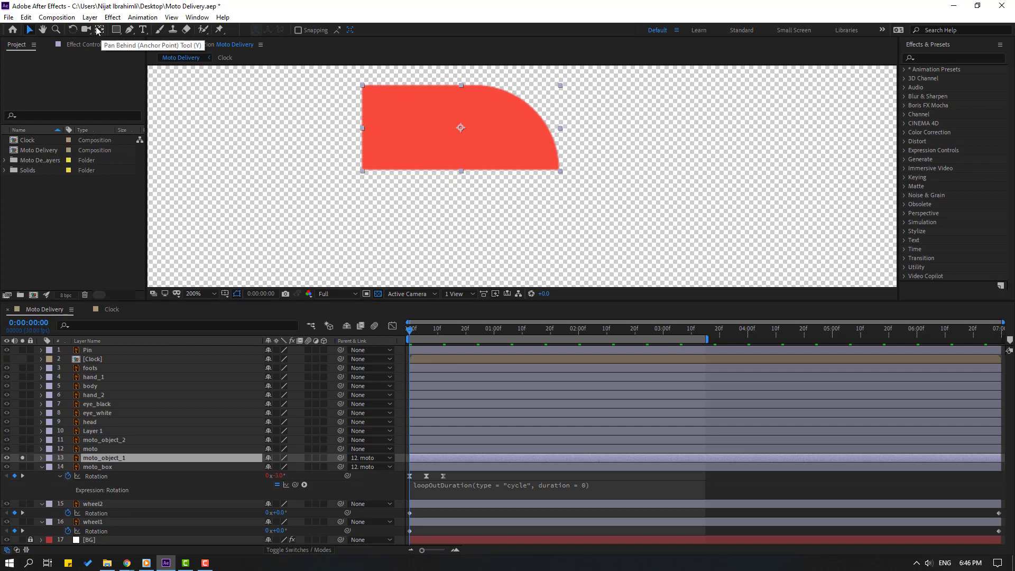
drag(454, 130, 375, 129)
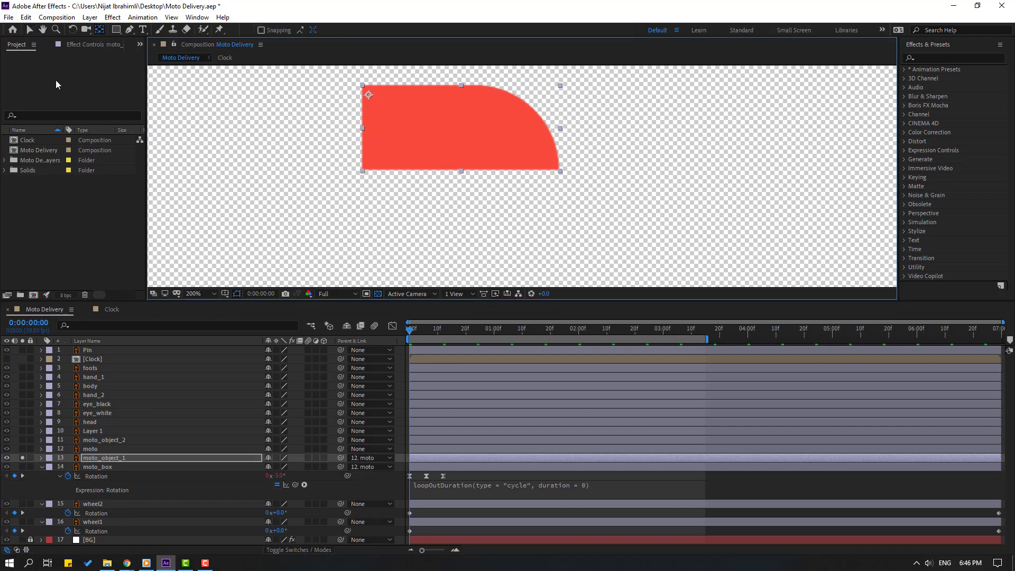
Step: Unsolo moto_object_1, reveal its Rotation and set the keyframe on the first frame to -2°
click(27, 30)
click(22, 458)
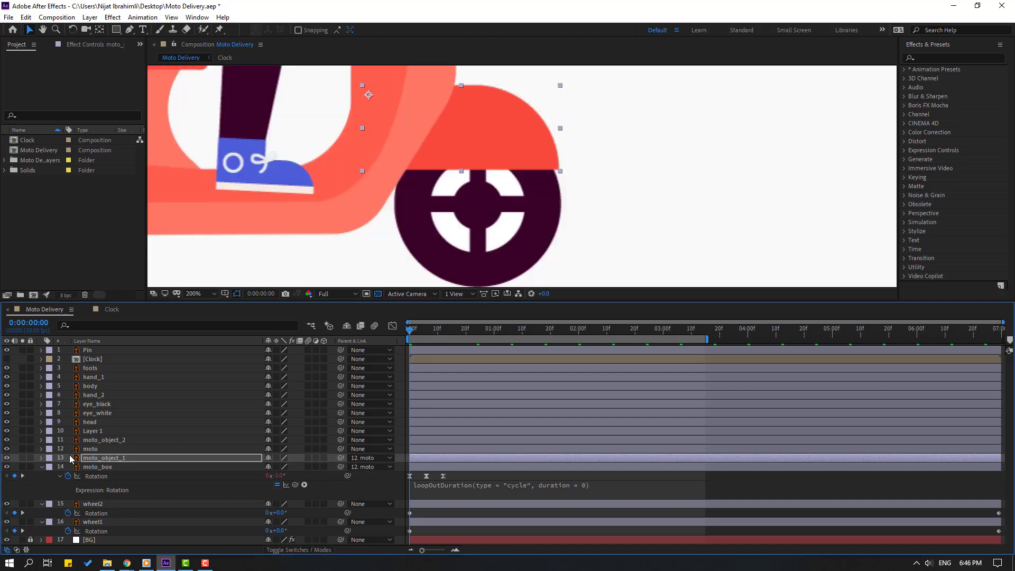
click(69, 466)
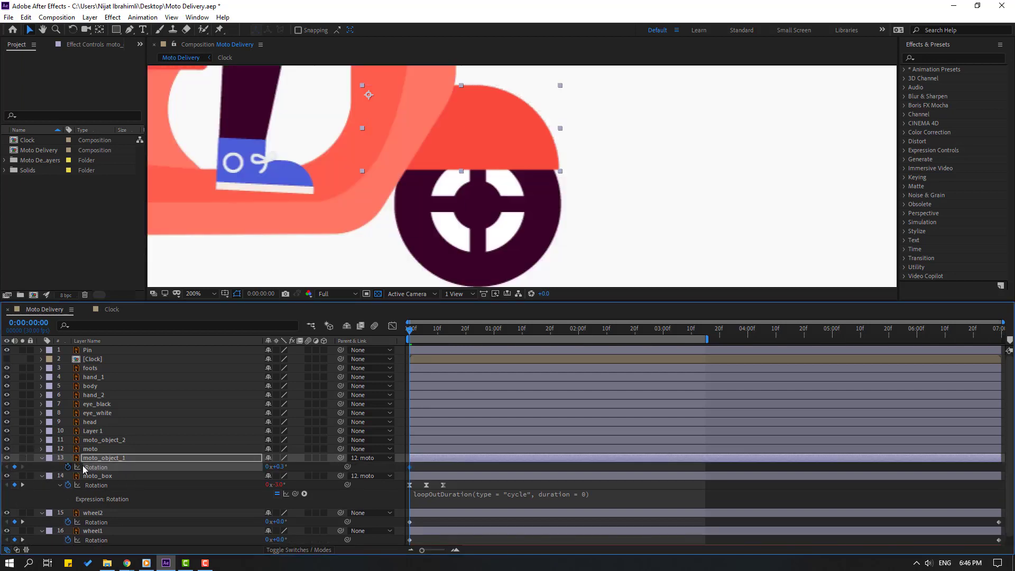
scroll(397, 208, down, 2)
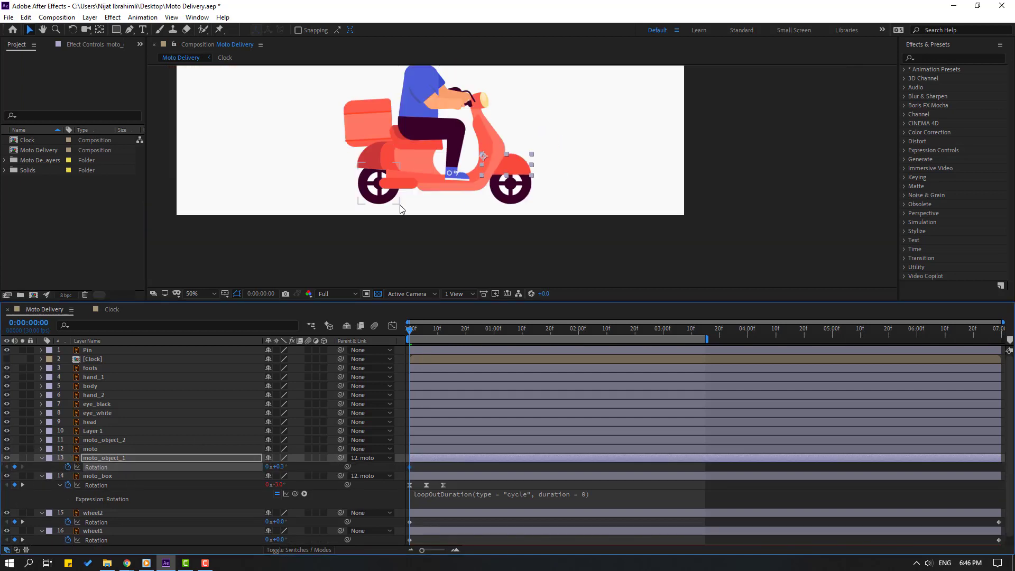
click(282, 469)
text(-2)
key(Return)
Step: Add a Rotation keyframe of 1° to moto_object_1 at frame 8
key(space)
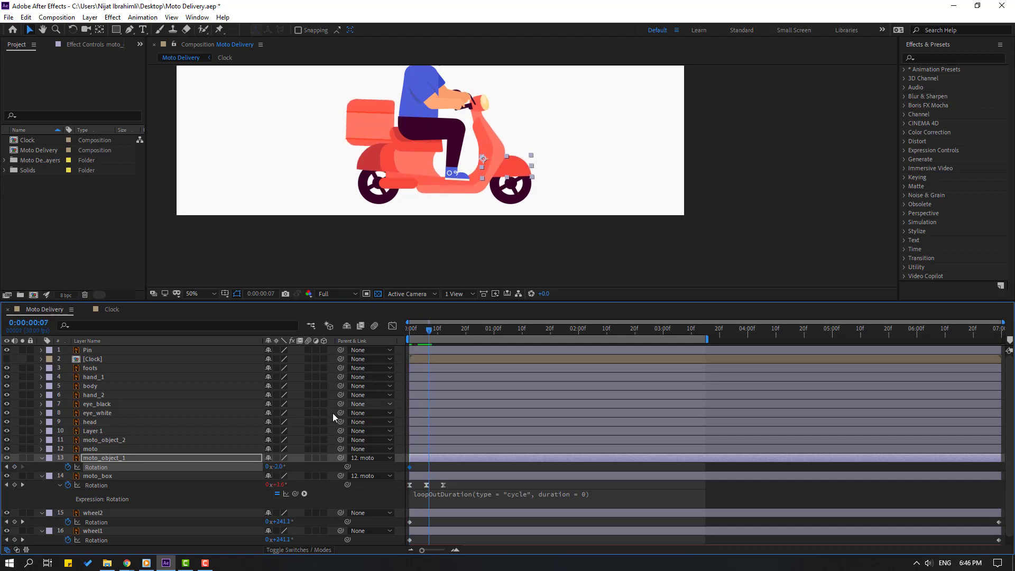
key(Page_Down)
click(282, 469)
text(3)
key(Return)
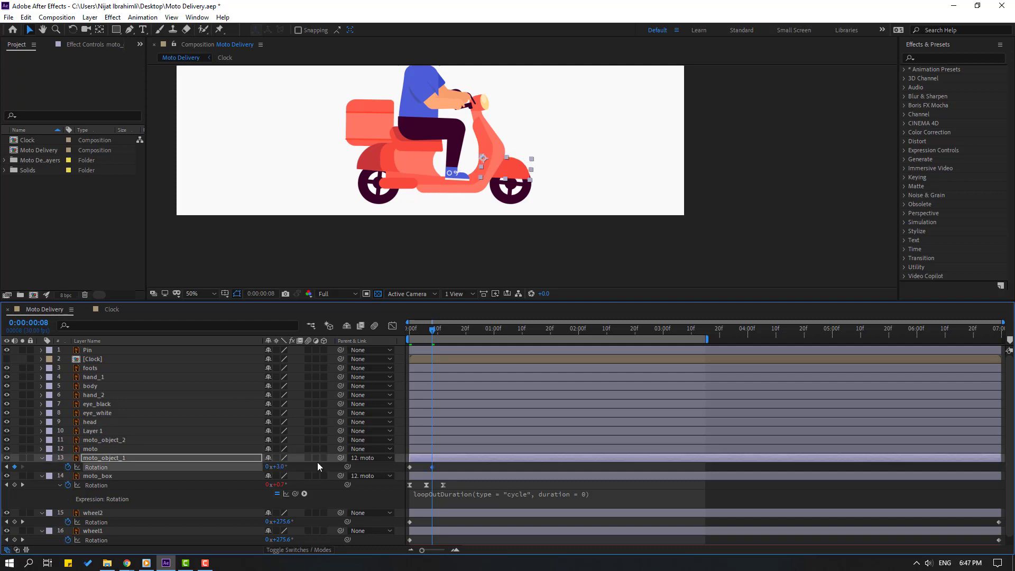
scroll(519, 202, up, 1)
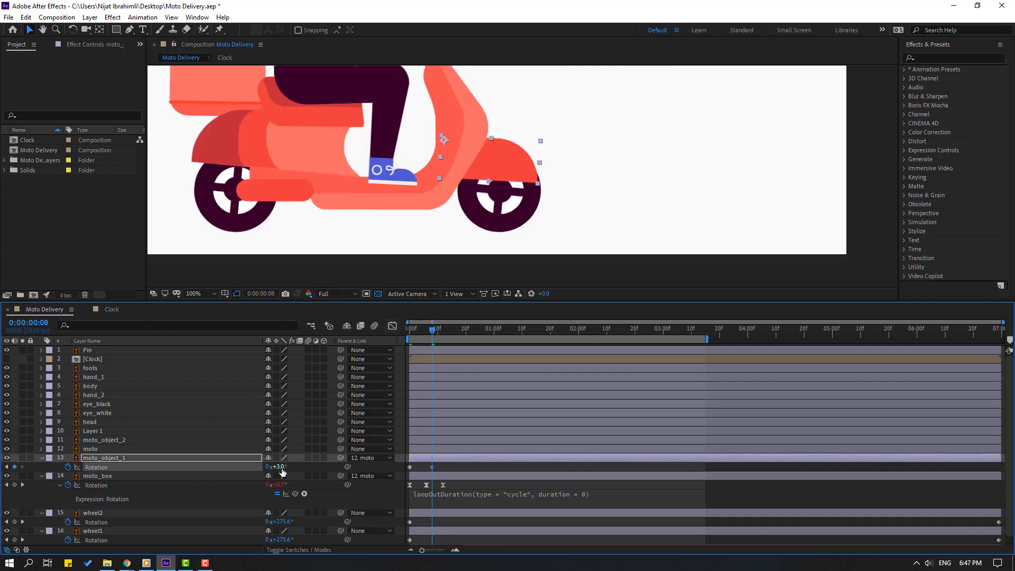
click(280, 467)
text(1)
key(Return)
Step: Copy moto_object_1's starting Rotation keyframe to frame 16 and apply Easy Ease to all three keyframes
drag(432, 332, 457, 338)
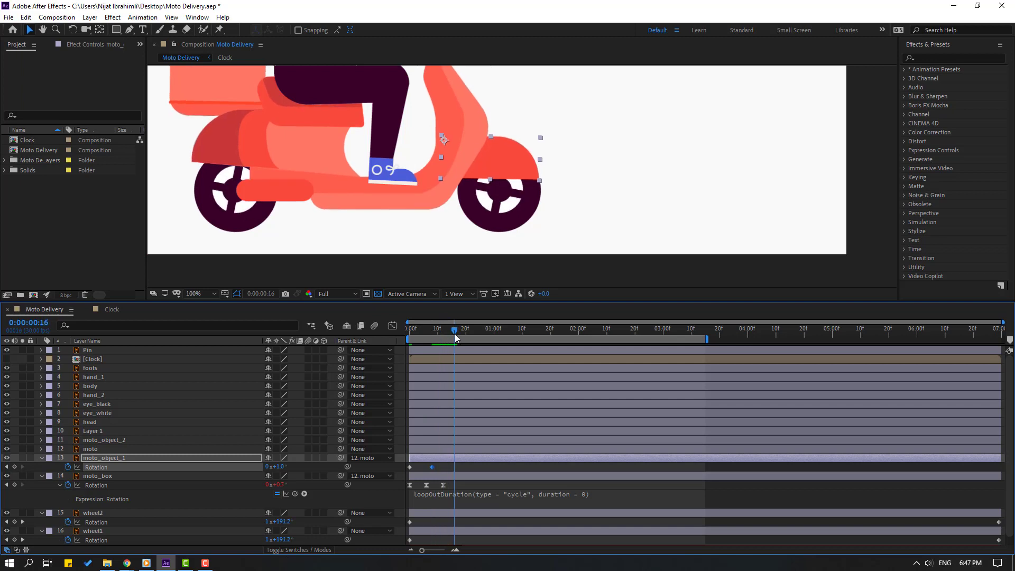
key(ctrl+c)
key(ctrl+v)
drag(465, 469, 406, 465)
right_click(410, 468)
mouse_move(431, 463)
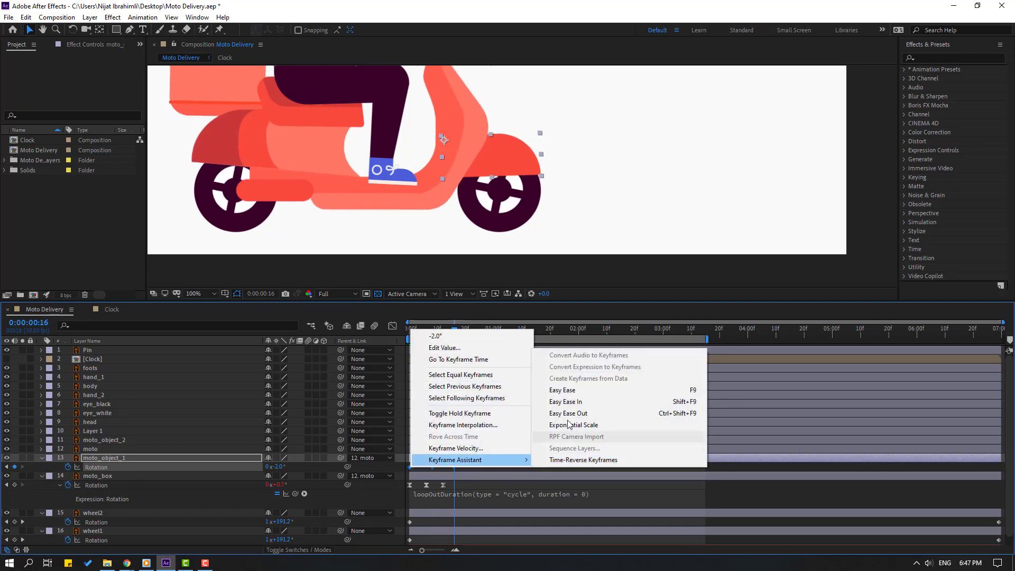
click(562, 389)
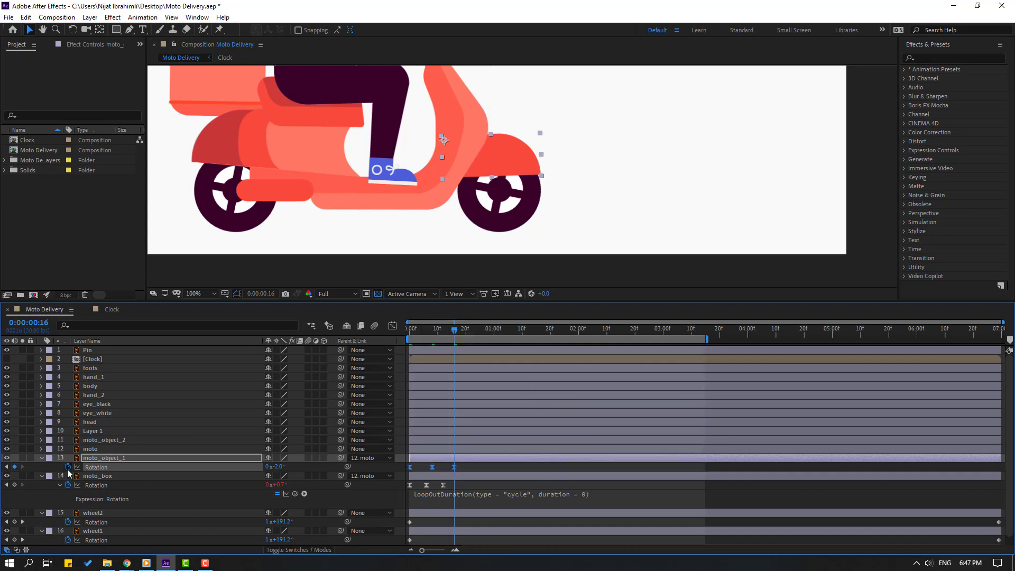
Step: Loop moto_object_1's Rotation with the expression loopOutDuration(type = "cycle", duration = 0)
alt+click(68, 468)
click(304, 475)
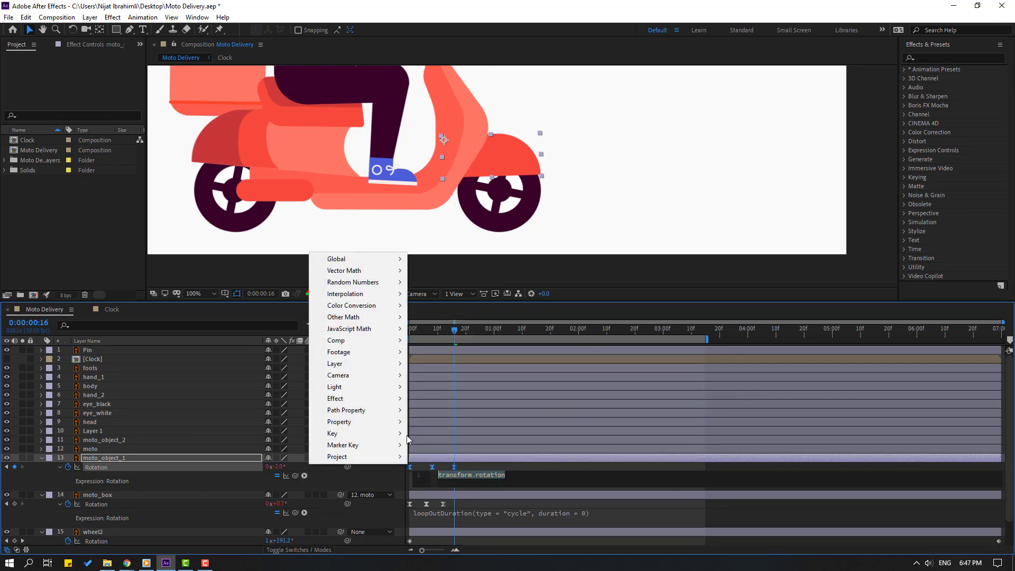
mouse_move(391, 421)
click(544, 317)
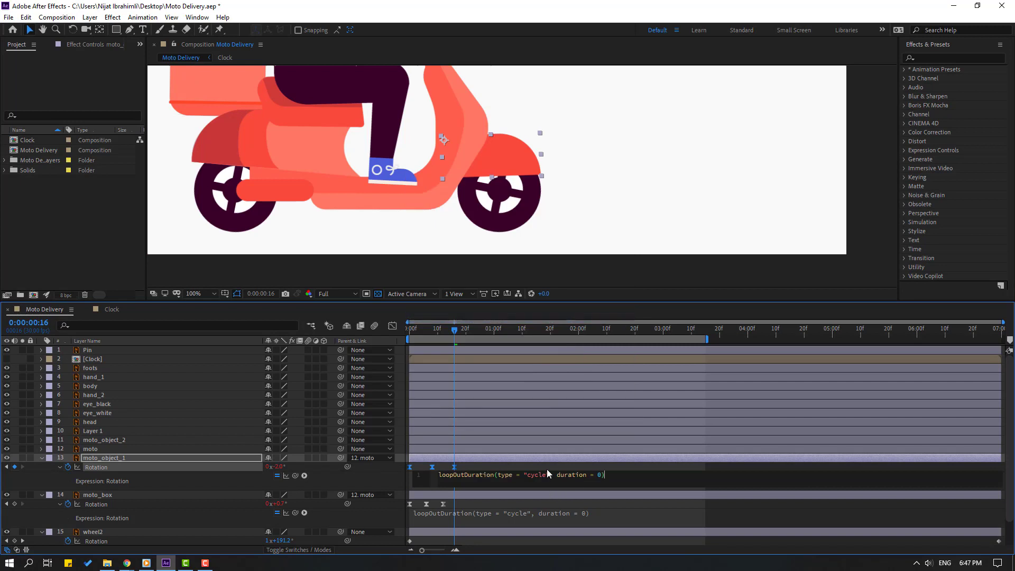
click(546, 468)
Step: Preview the looping fender swing across the whole scene and return to the first frame
key(space)
scroll(511, 220, down, 2)
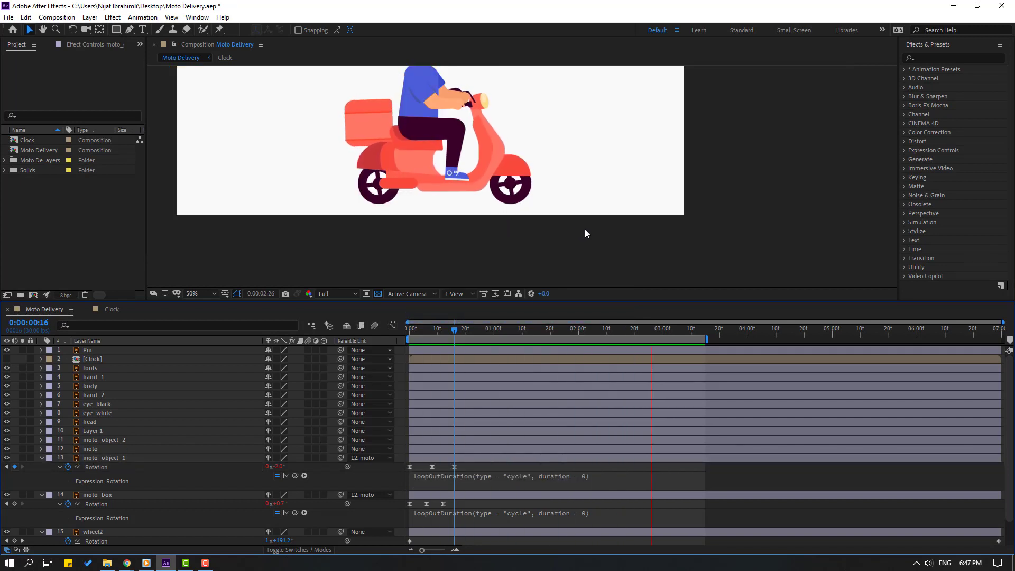
scroll(587, 230, down, 2)
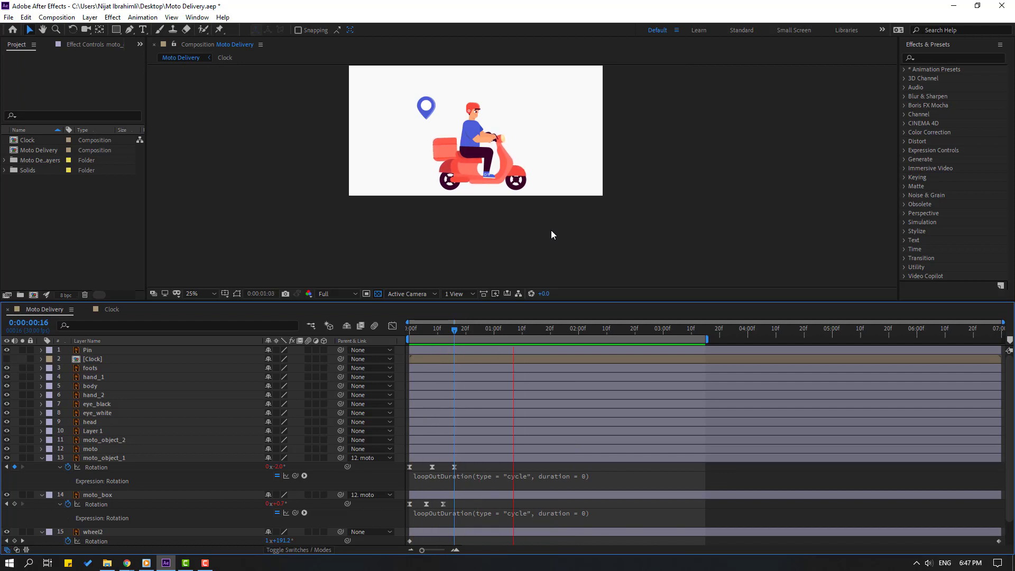
scroll(550, 231, up, 3)
key(space)
drag(444, 335, 406, 338)
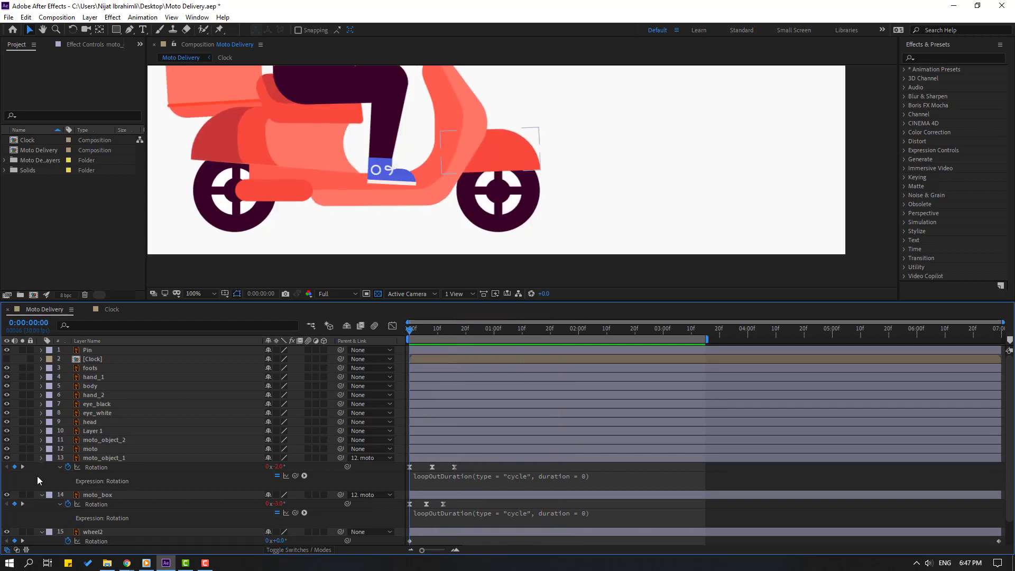
Step: Collapse the properties of the fender, box and wheel layers, leaving only moto_box's Rotation keyframes revealed
click(41, 469)
click(40, 477)
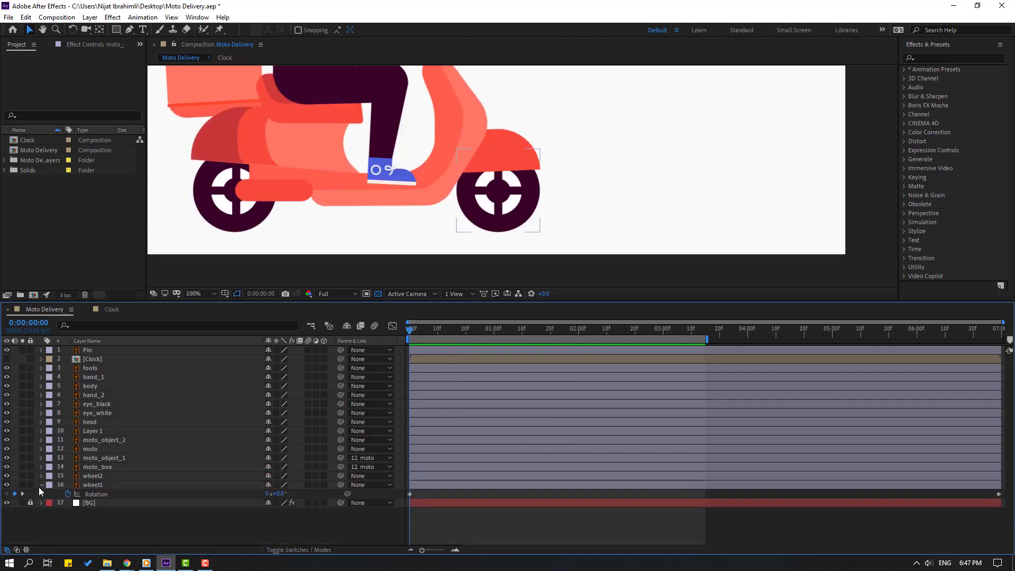
click(39, 486)
click(103, 468)
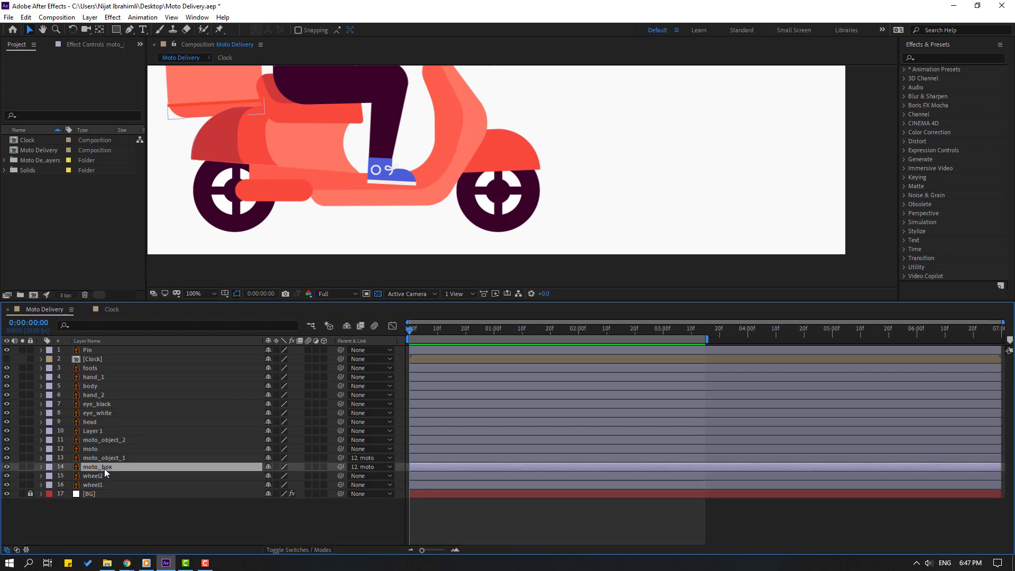
key(u)
drag(285, 174, 296, 196)
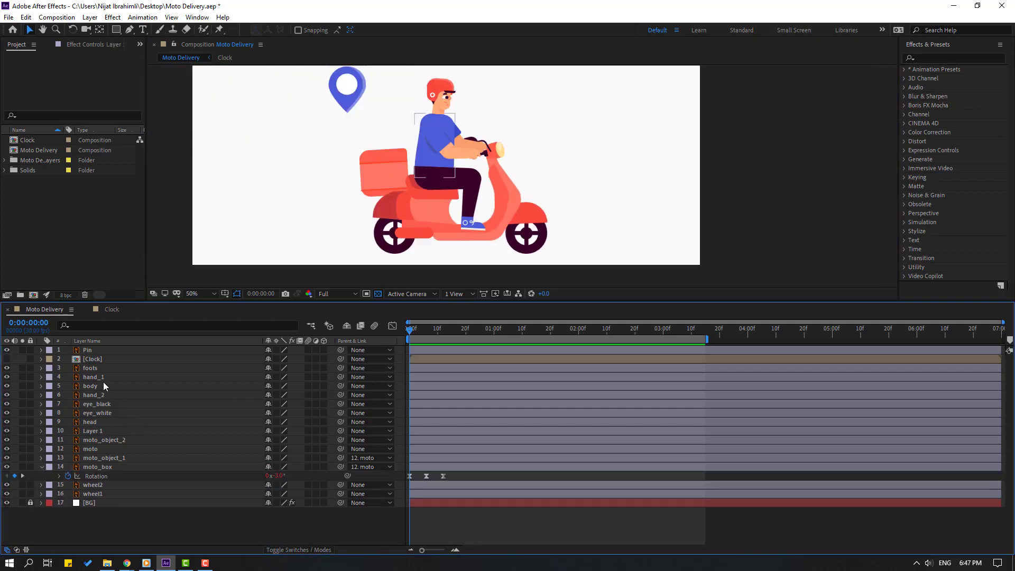
Step: Solo the foots layer and move its anchor point to the hip end of the thigh
click(95, 368)
key(period)
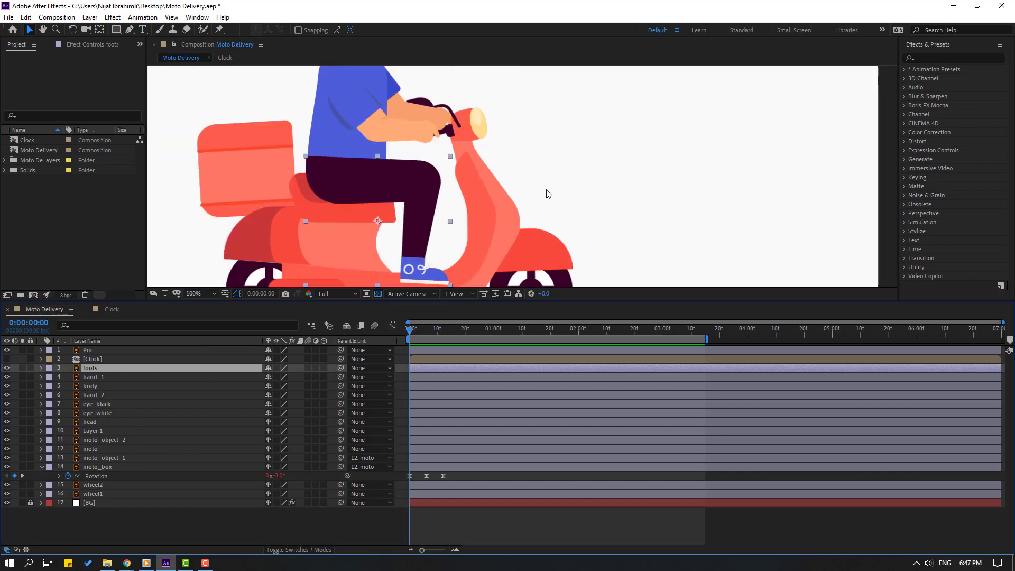
click(22, 368)
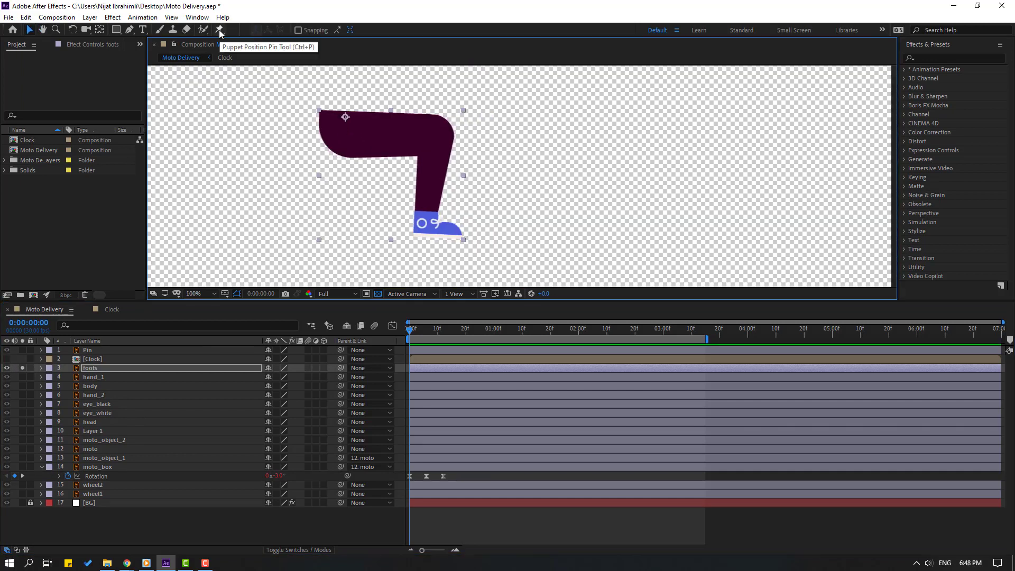
Step: Place three Puppet Position pins on the foots layer, at the hip, the knee and the shoe
click(220, 30)
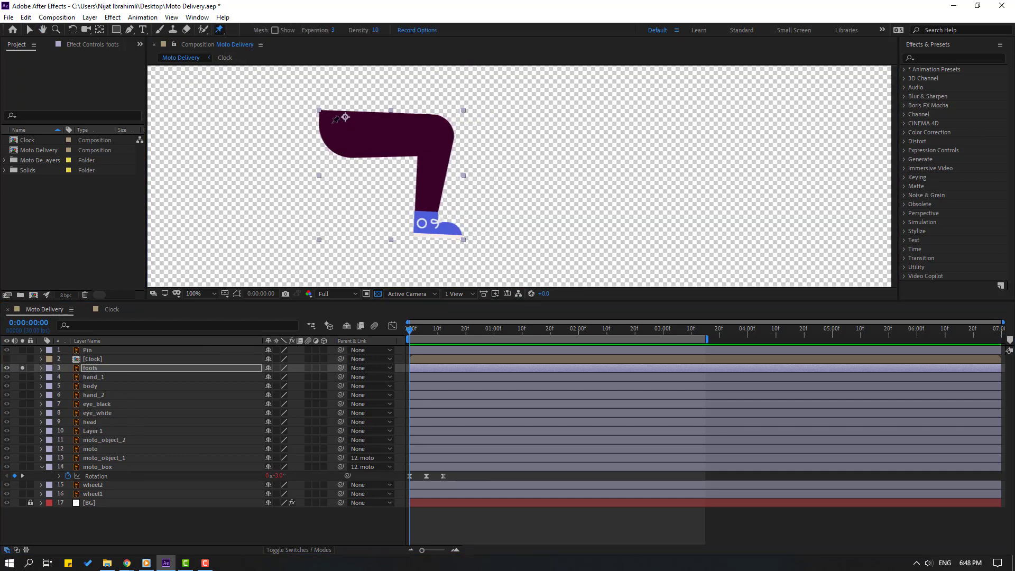
click(328, 118)
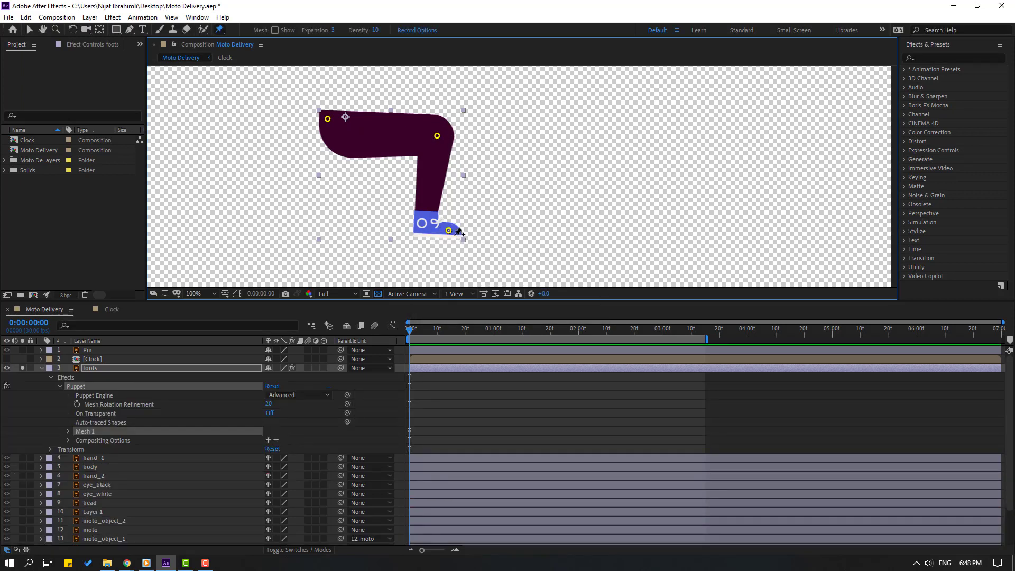
key(v)
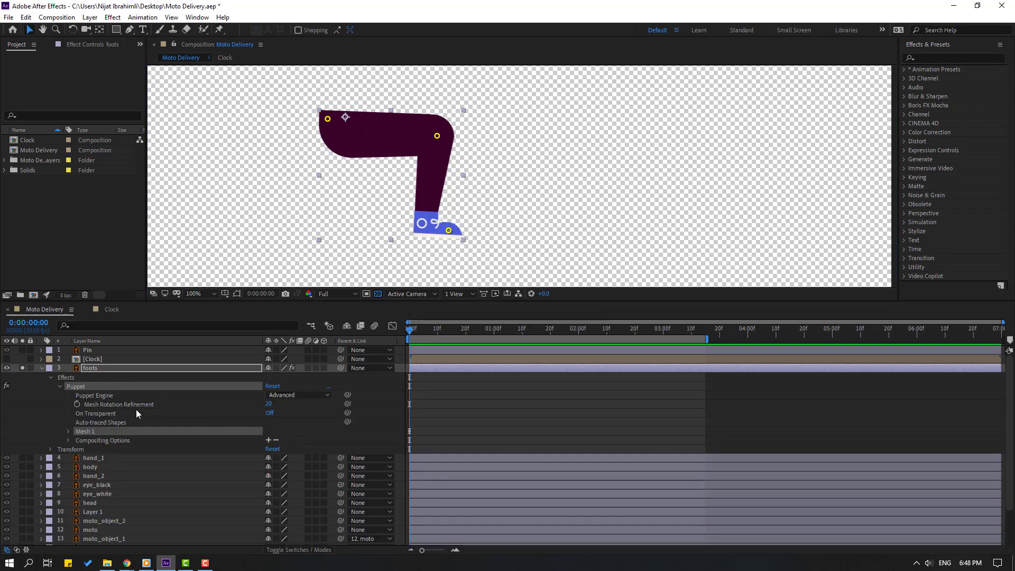
Step: Switch the Puppet Engine of the foots layer to Legacy and accept the warning
click(116, 398)
click(300, 397)
click(292, 407)
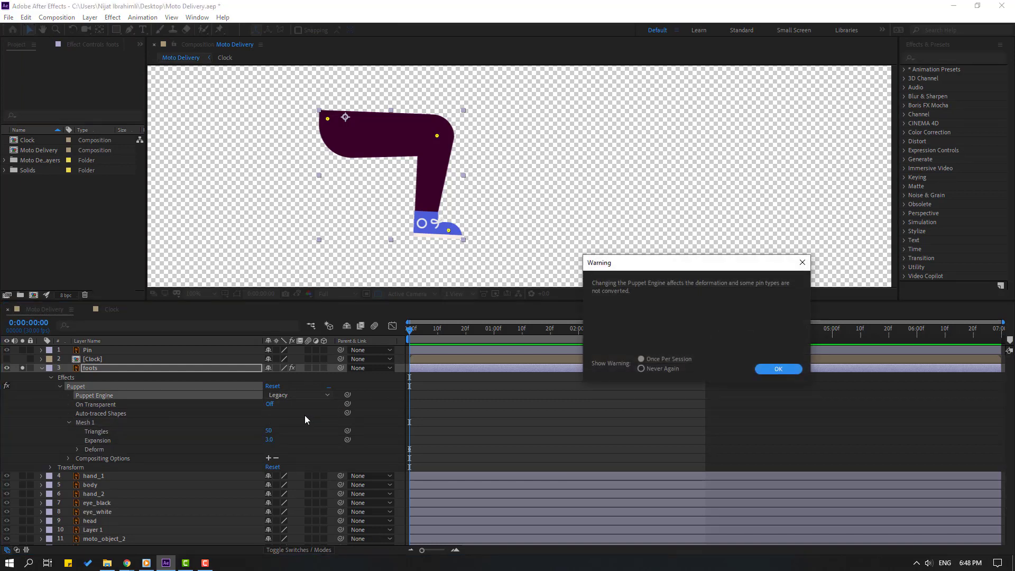
click(777, 369)
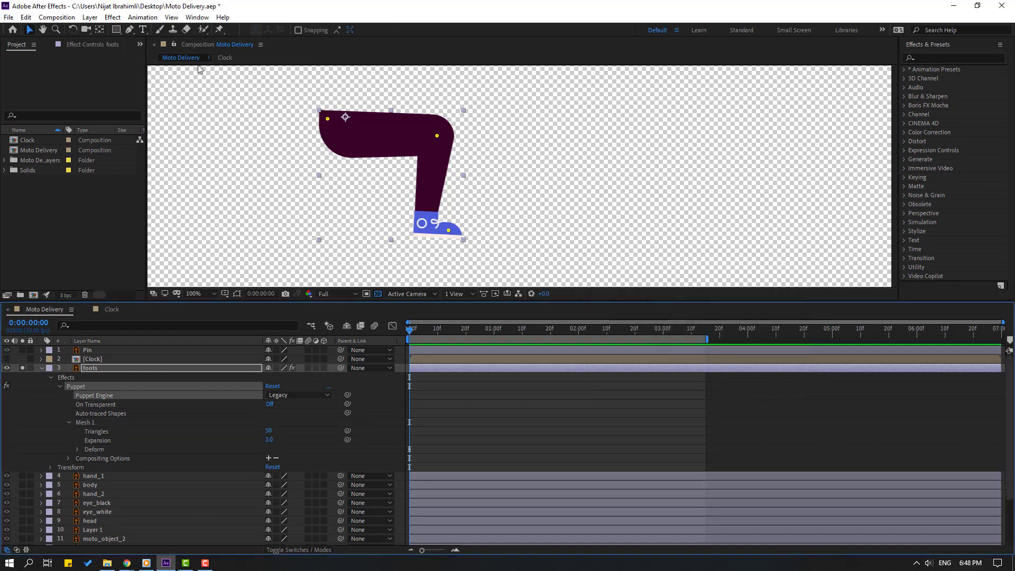
Step: Open Duik Bassel.2 and add bones to the foots layer's puppet pins from the Links & constraints rigging tools
click(197, 18)
click(224, 525)
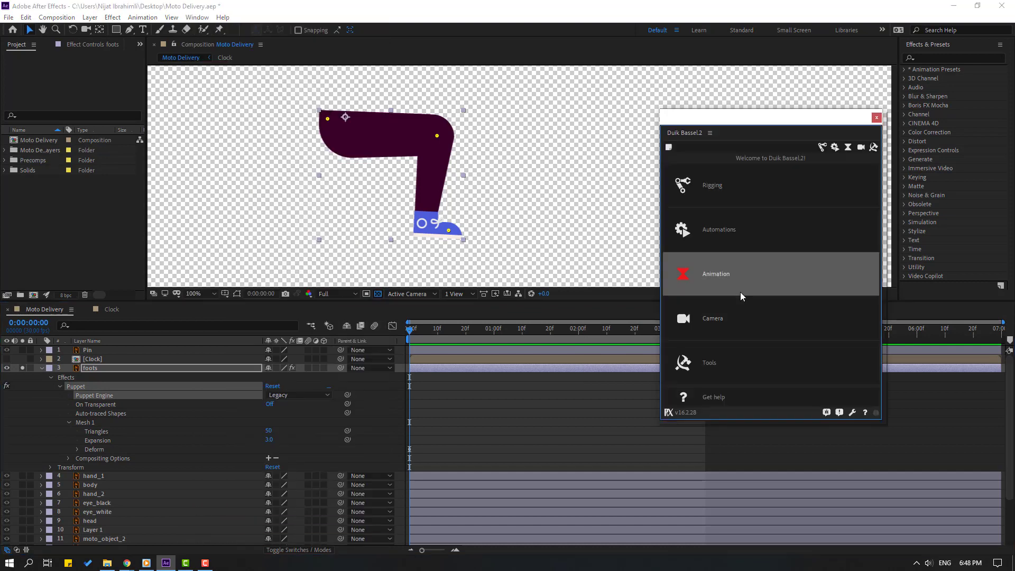
click(718, 184)
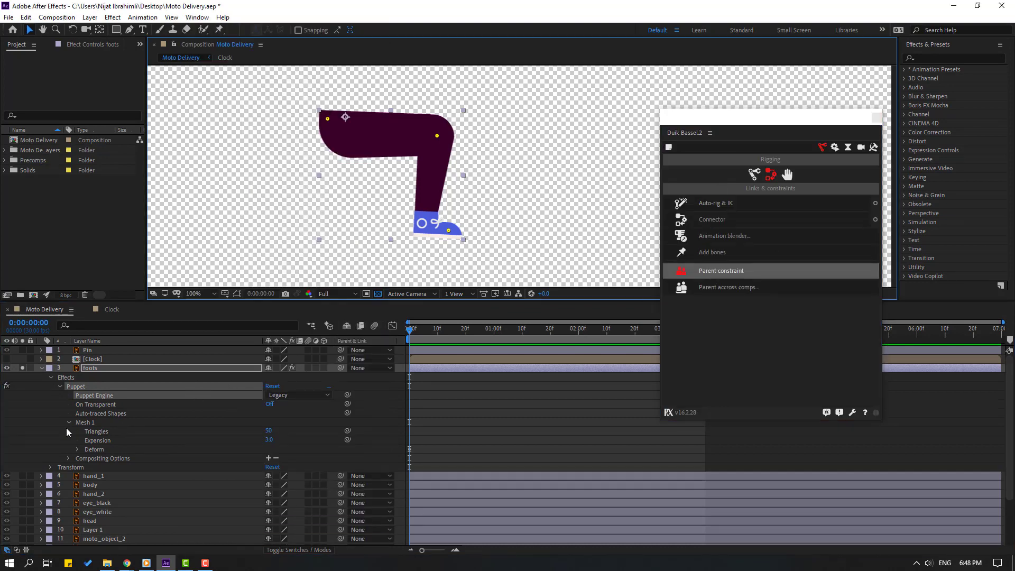
click(82, 422)
click(94, 397)
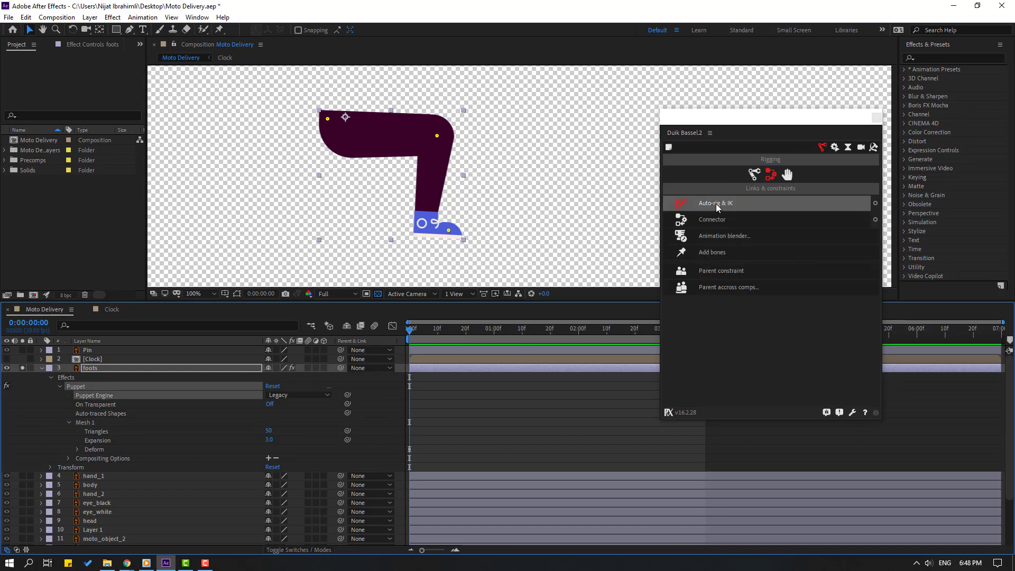
click(715, 254)
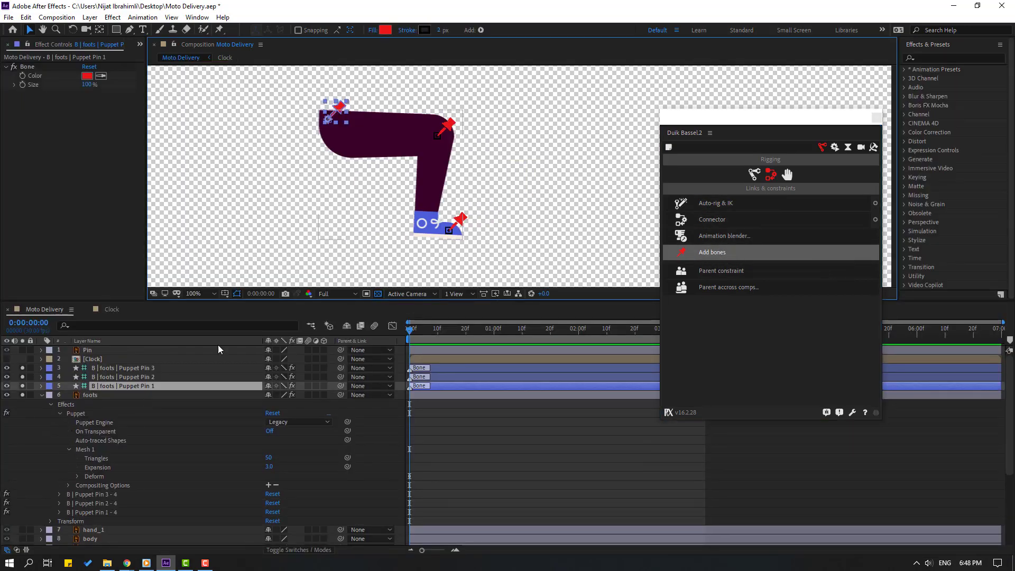
Step: Parent the Puppet Pin 3 bone to Puppet Pin 2, and the Puppet Pin 2 bone to Puppet Pin 1
click(147, 369)
drag(340, 367, 144, 380)
click(145, 380)
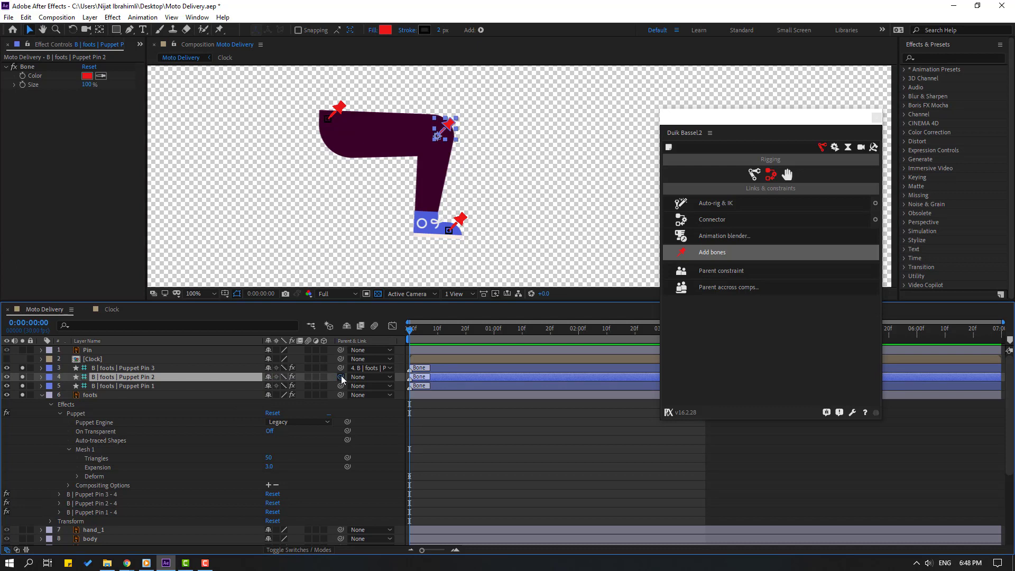
drag(341, 375, 113, 384)
Step: Select the three foots bones from Puppet Pin 1 to Puppet Pin 3 and apply Duik's Auto-rig & IK
click(124, 386)
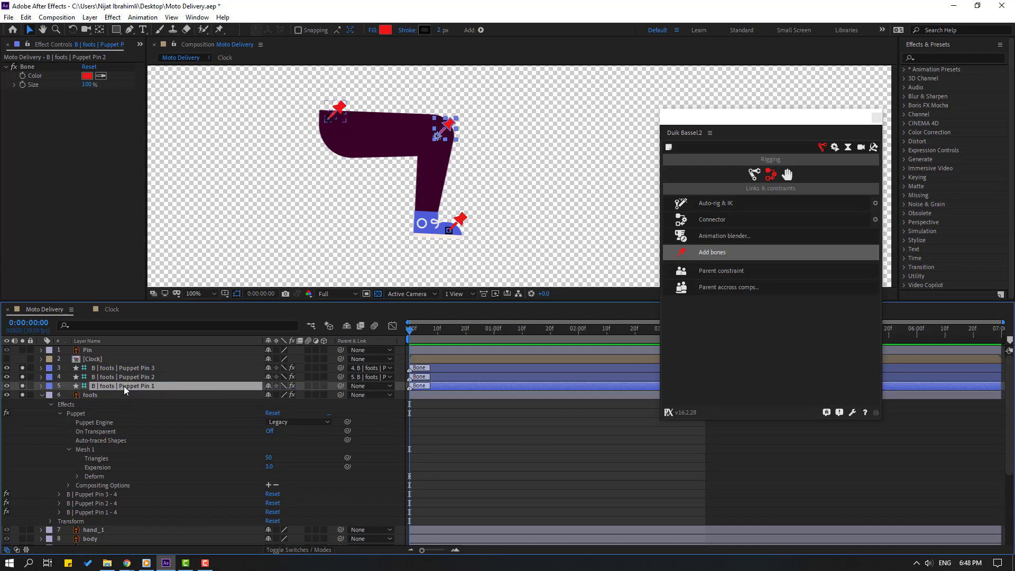
ctrl+click(133, 374)
ctrl+click(143, 371)
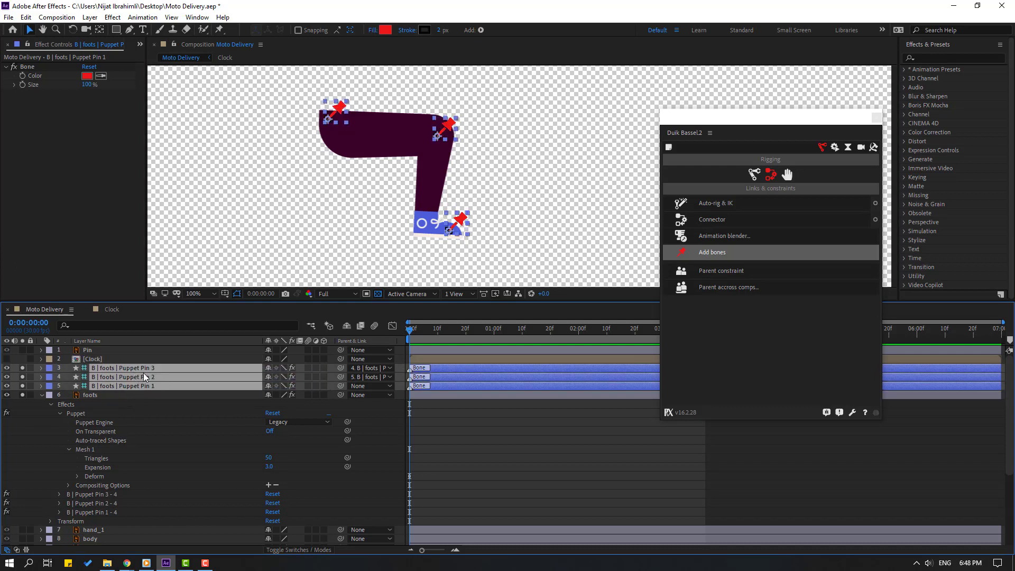
click(713, 203)
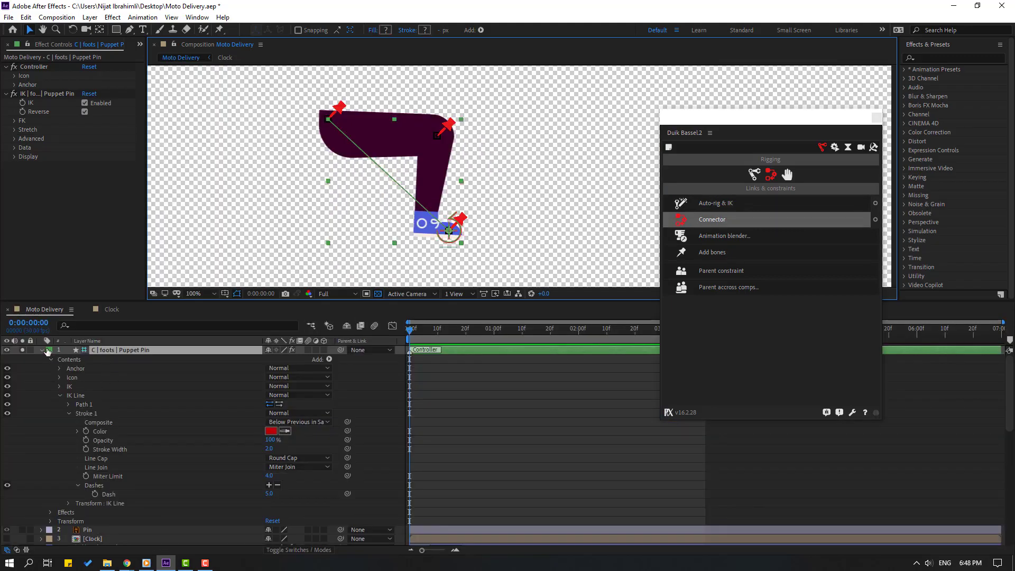
Step: Collapse the new leg controller and foots layers, and unsolo the three bones and foots to show the full scene
click(41, 350)
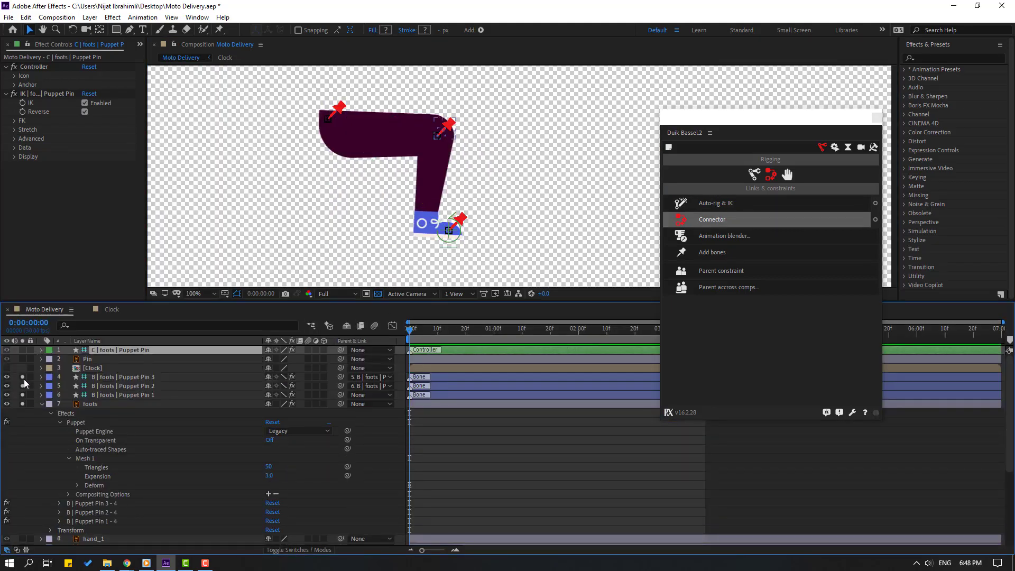
drag(23, 378, 23, 404)
click(42, 404)
scroll(480, 228, down, 1)
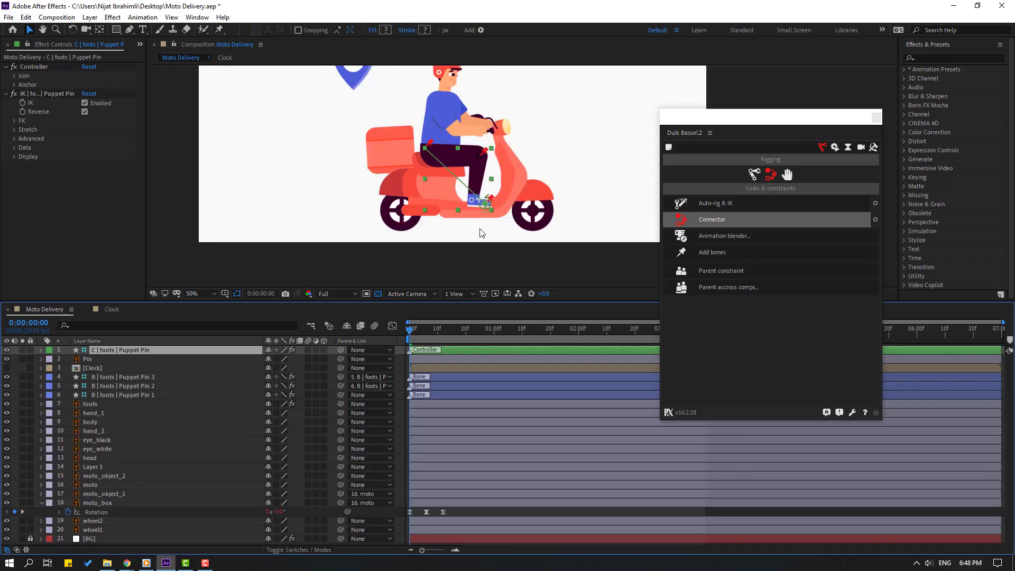
scroll(486, 248, up, 2)
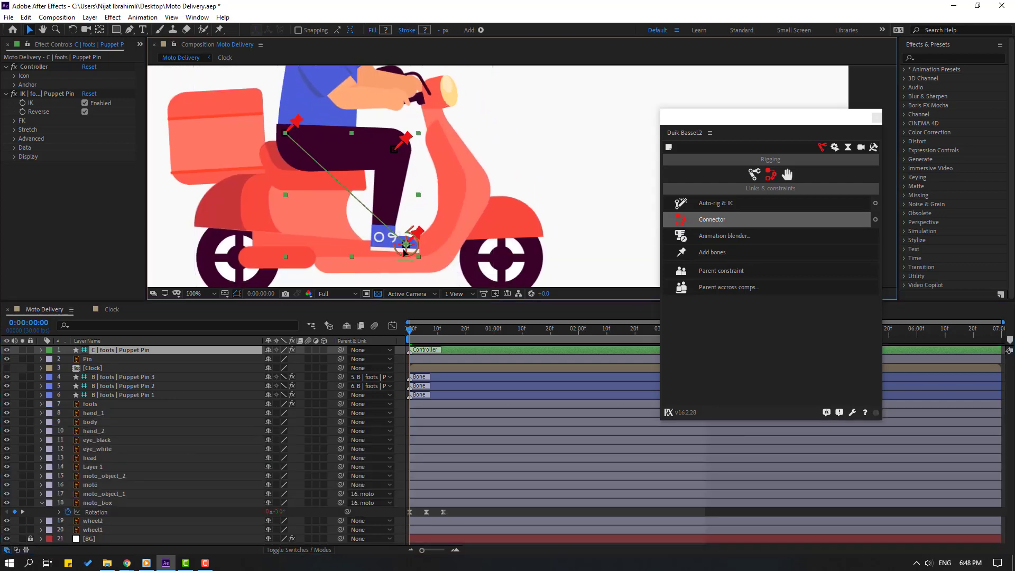
Step: Keyframe the foot controller's Position at frame 0, with 1083, 924 at frame 10 and 1083, 934 at frame 20
mouse_move(405, 250)
mouse_down()
mouse_move(414, 244)
mouse_move(389, 244)
mouse_up()
key(ctrl+z)
key(p)
click(67, 359)
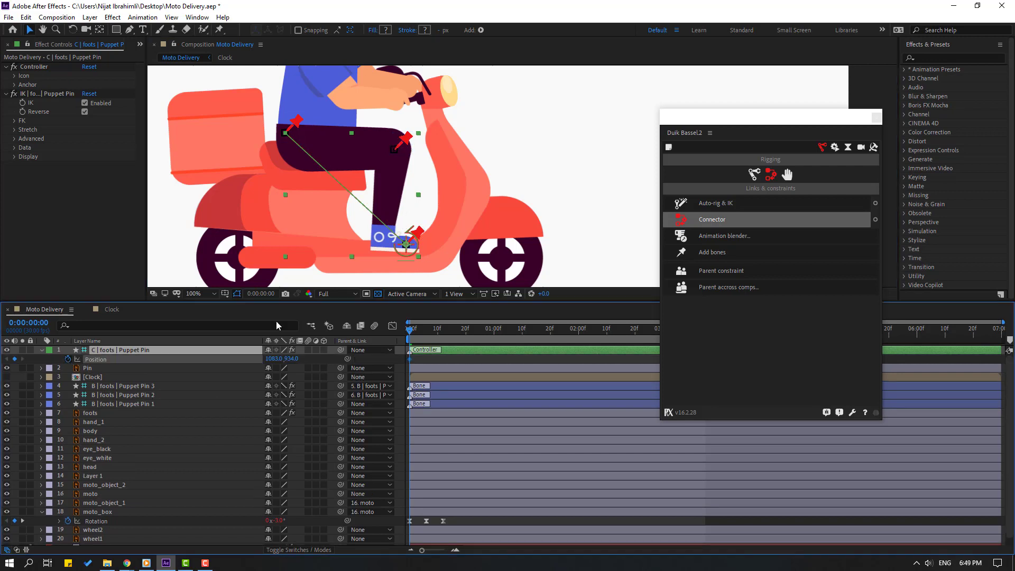
key(shift+Page_Down)
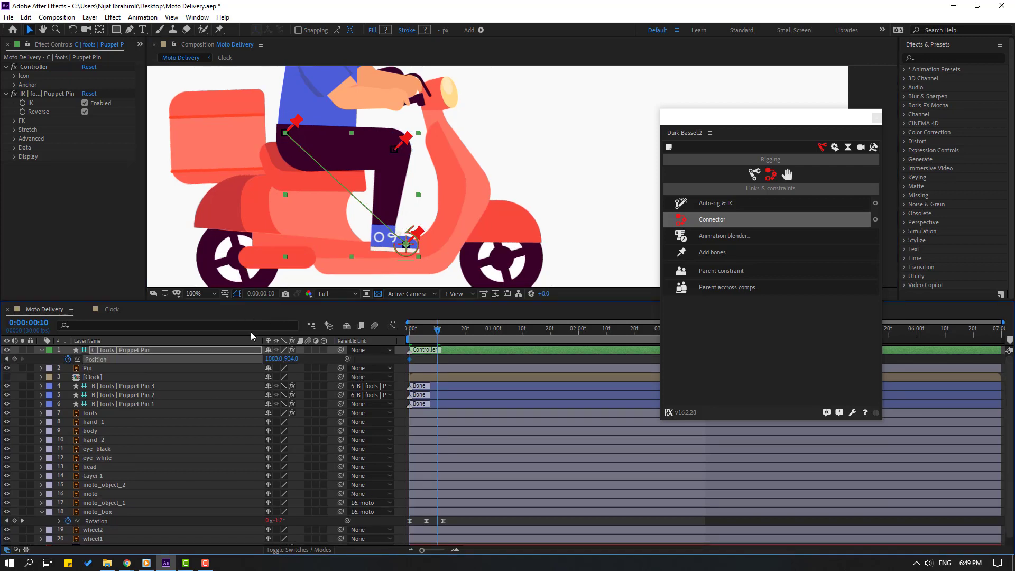
drag(291, 359, 282, 359)
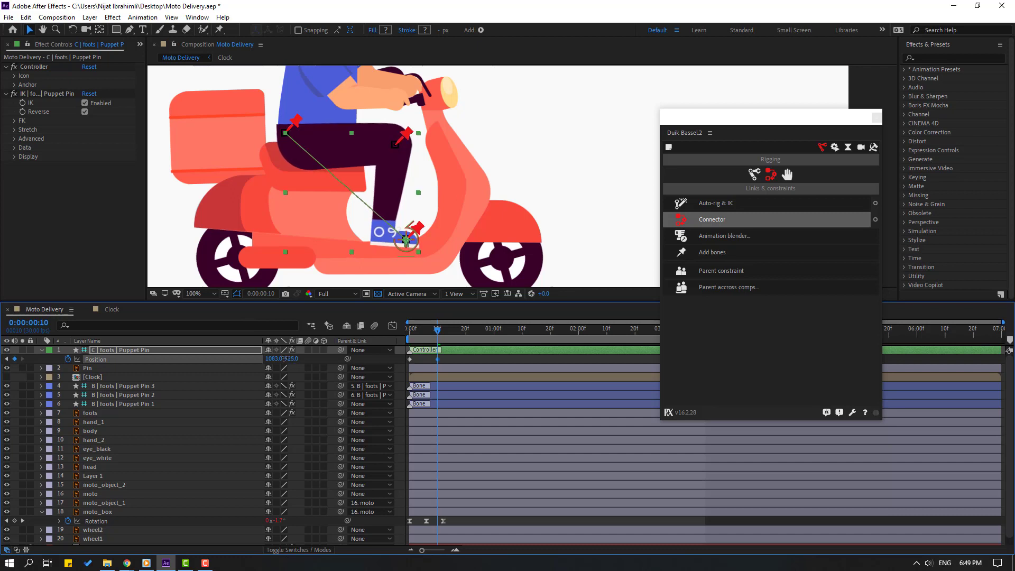
key(shift+Page_Down)
click(410, 359)
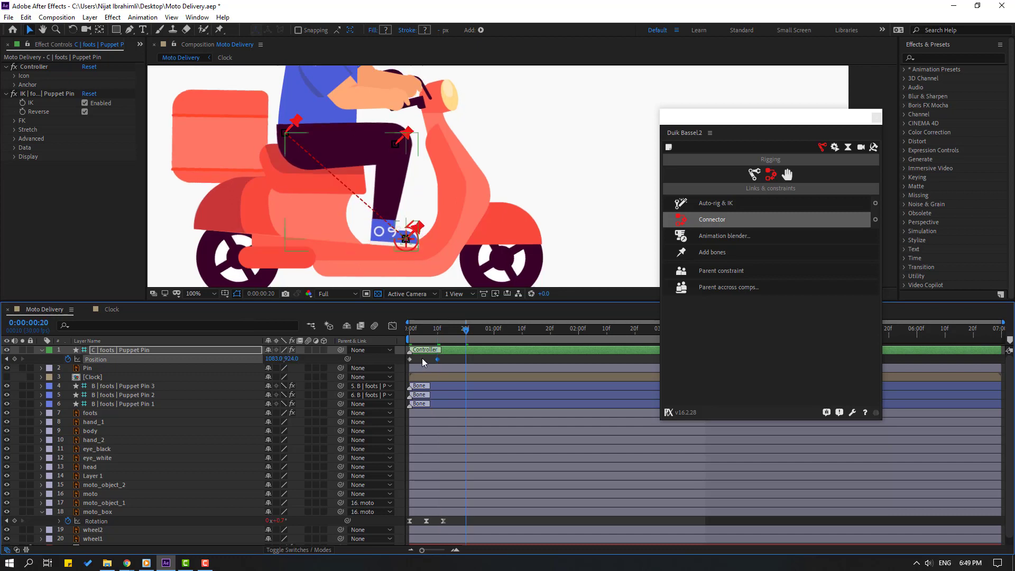
key(shift+Down)
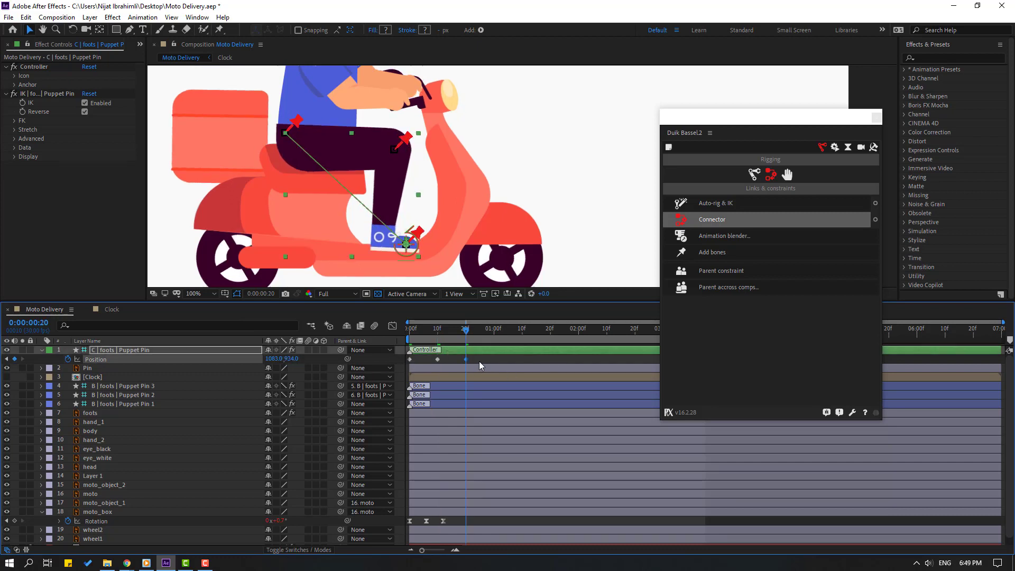
Step: Apply Easy Ease to the controller's three Position keyframes and compress their spacing so the last falls at about frame 14
right_click(410, 360)
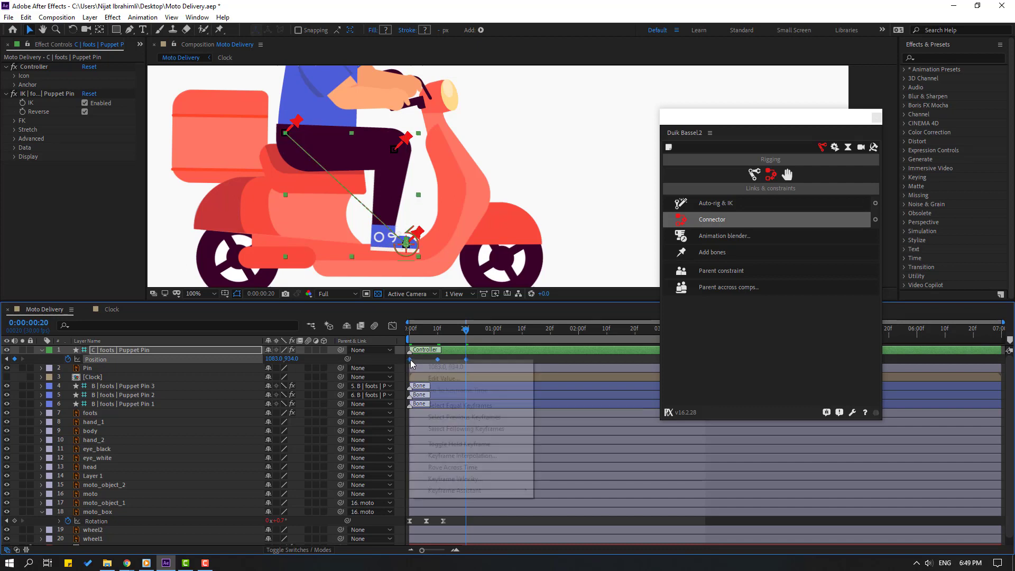
mouse_move(492, 496)
click(560, 419)
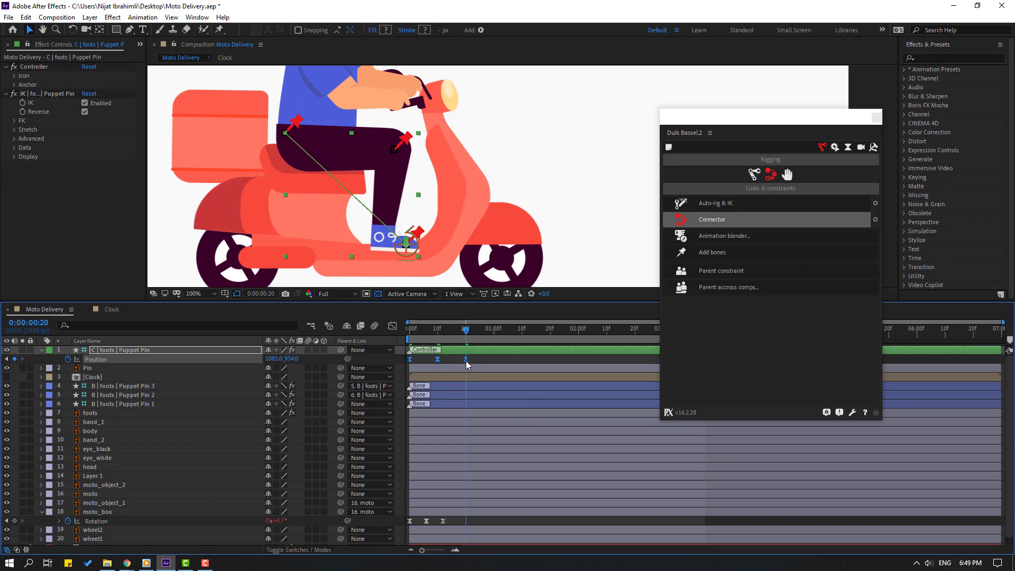
drag(457, 360, 449, 359)
Step: Add the expression loopOutDuration(type = "cycle", duration = 0) to the foot controller's Position
key(Home)
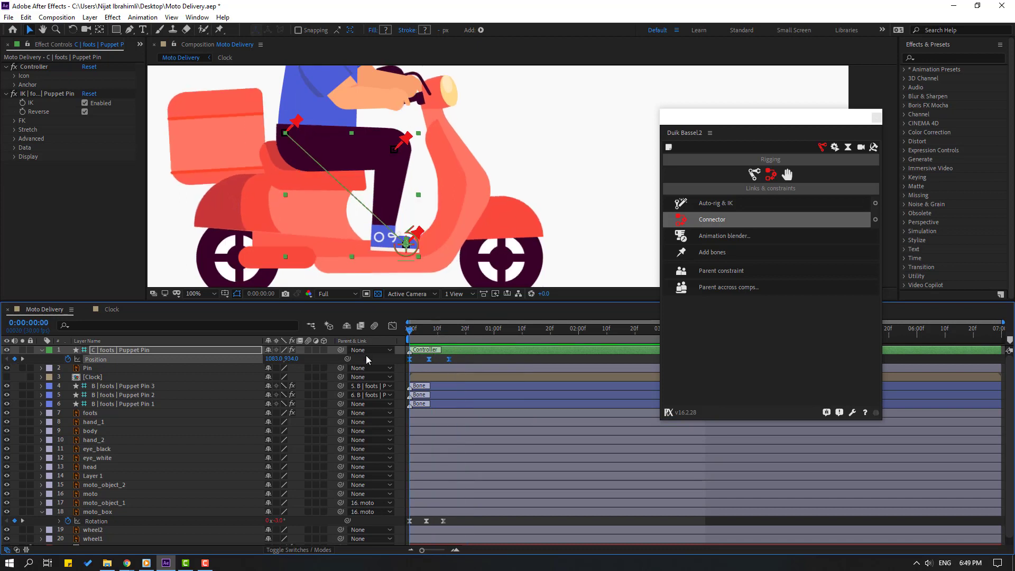
alt+click(69, 359)
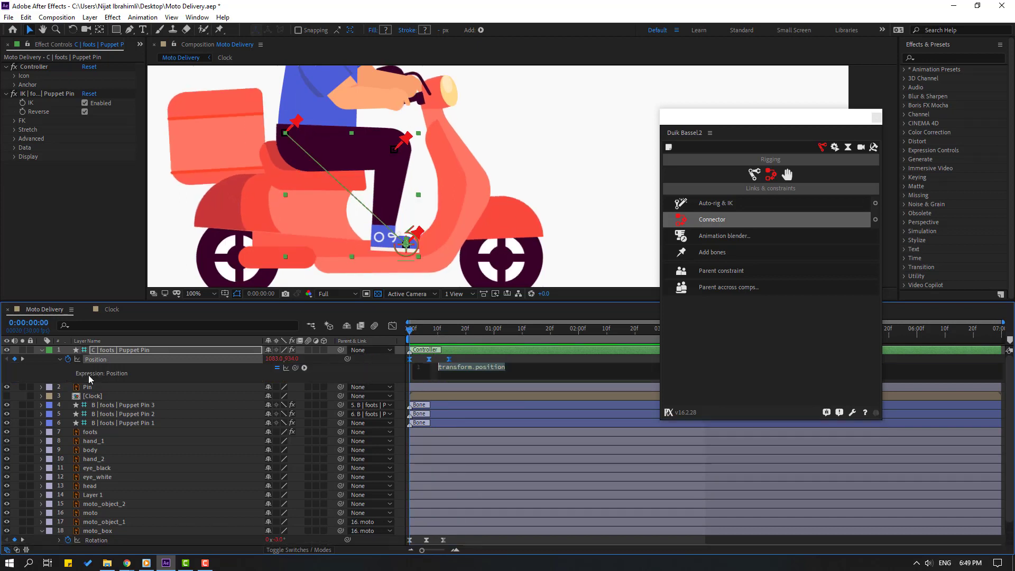
click(304, 367)
mouse_move(370, 314)
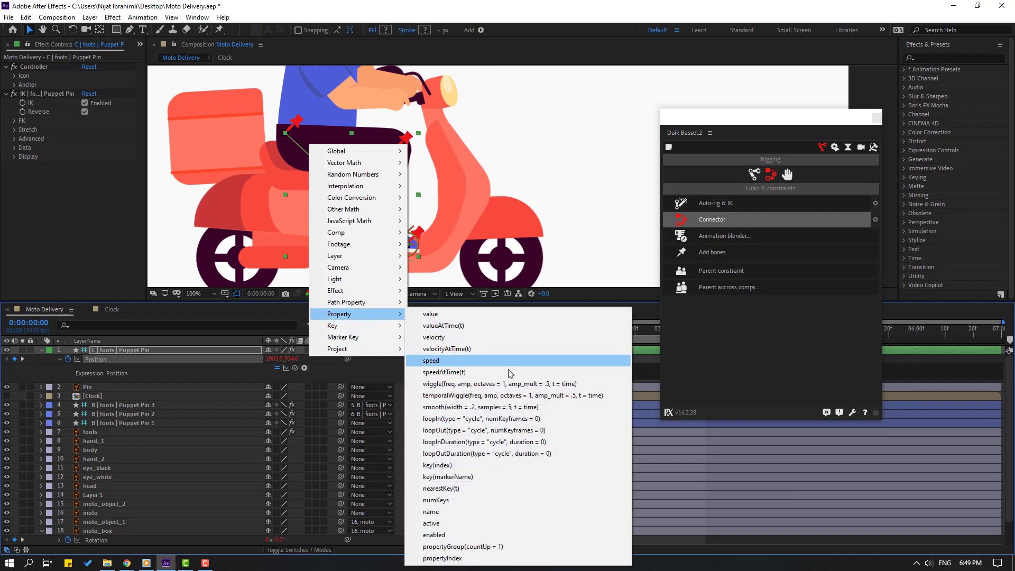
click(512, 459)
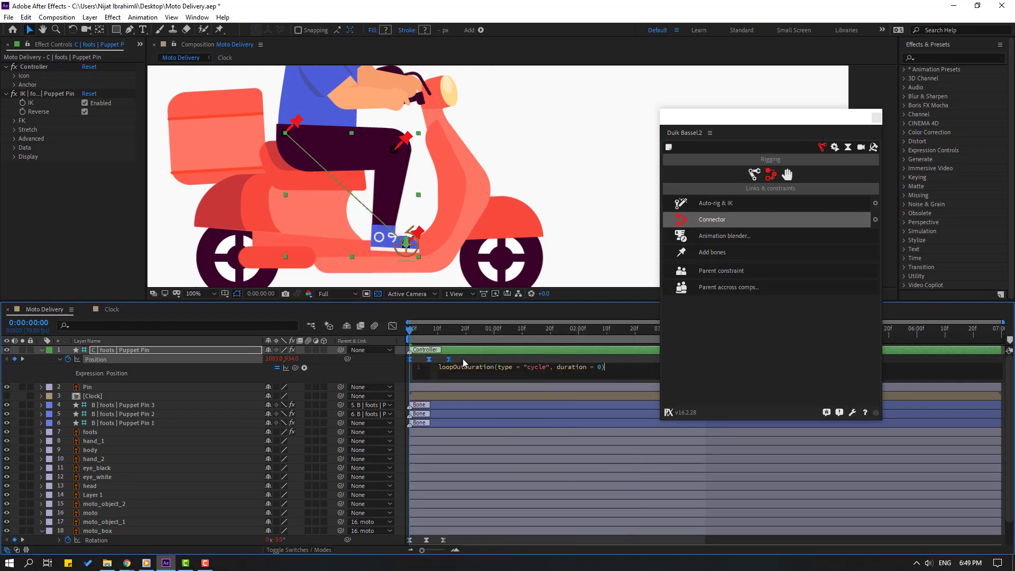
Step: Tighten the controller's Position keyframes further so the last falls at about frame 9, and preview the leg motion
drag(409, 363, 433, 361)
click(448, 363)
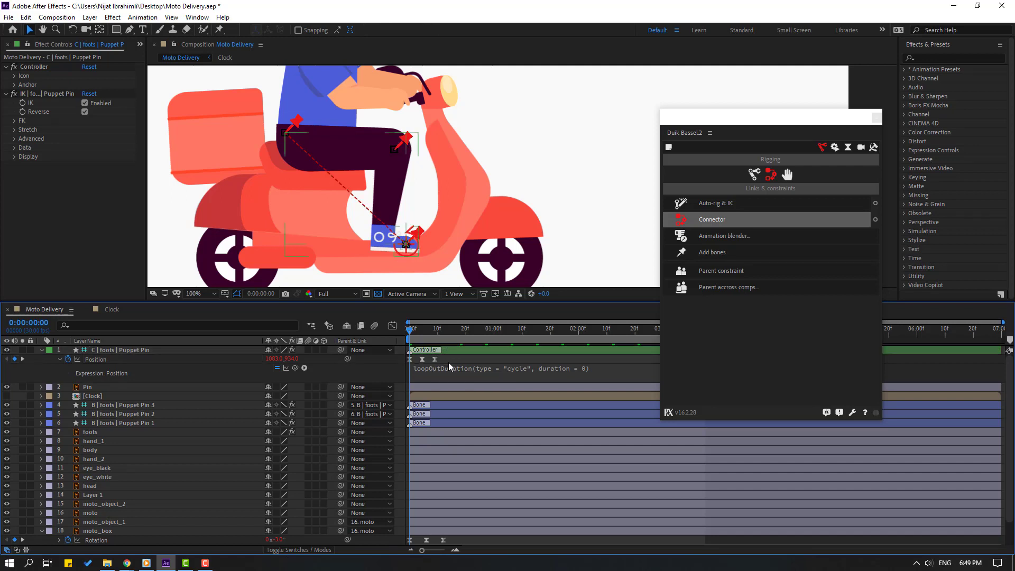
key(space)
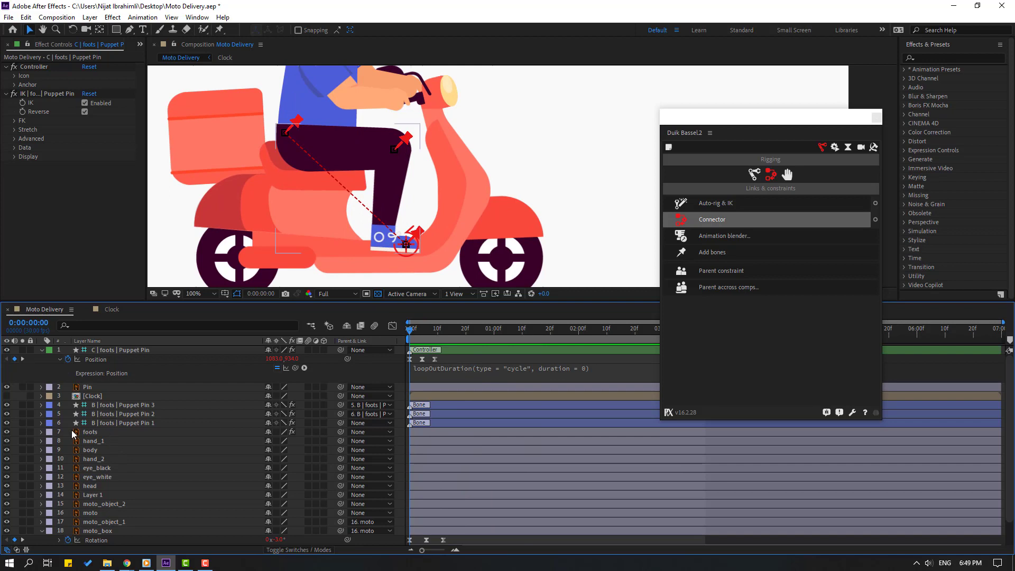
Step: Parent the foots Puppet Pin 1 bone to the moto layer and preview the leg moving with the scooter
click(100, 424)
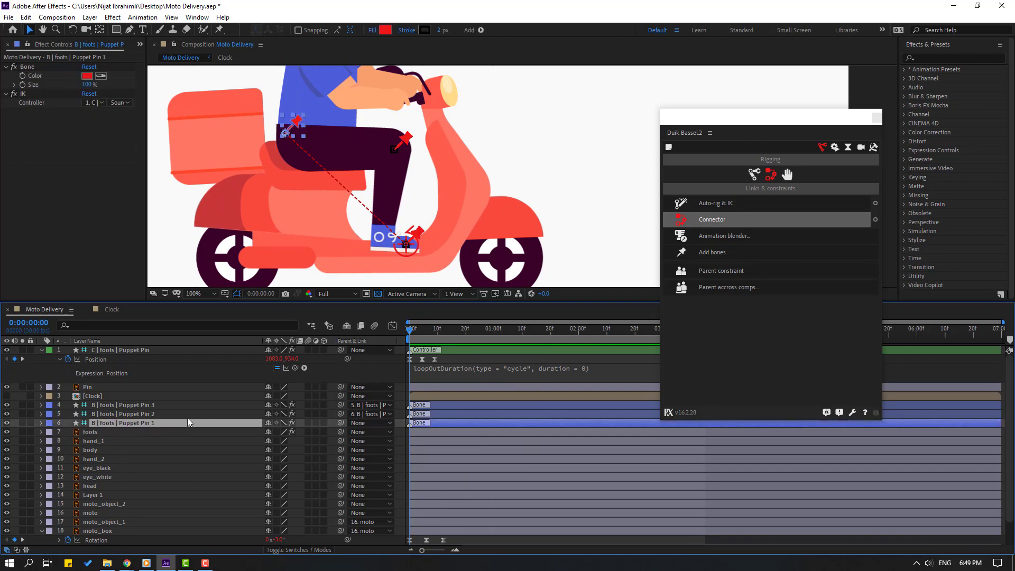
drag(340, 422, 95, 513)
key(space)
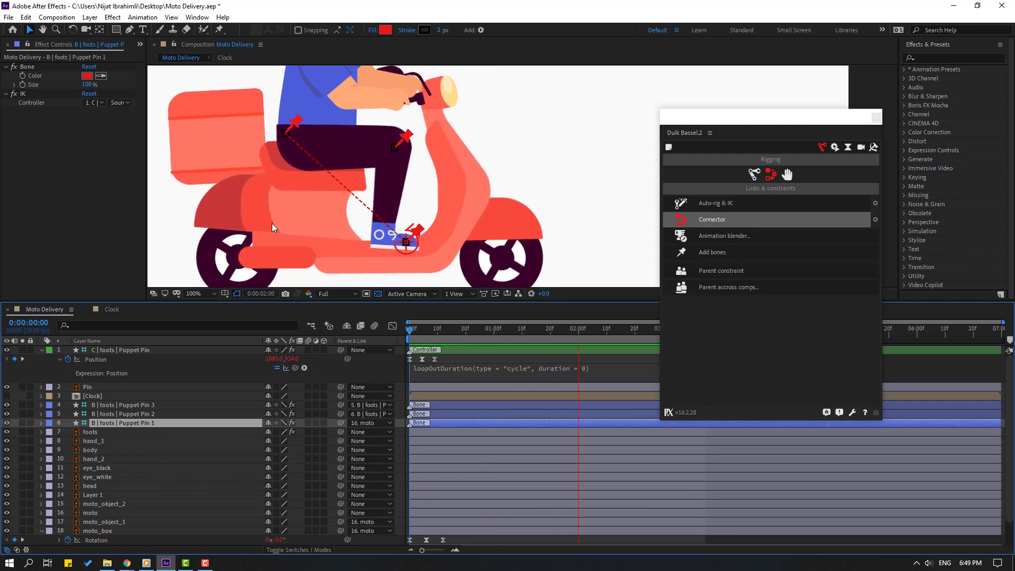
scroll(271, 223, down, 1)
key(period)
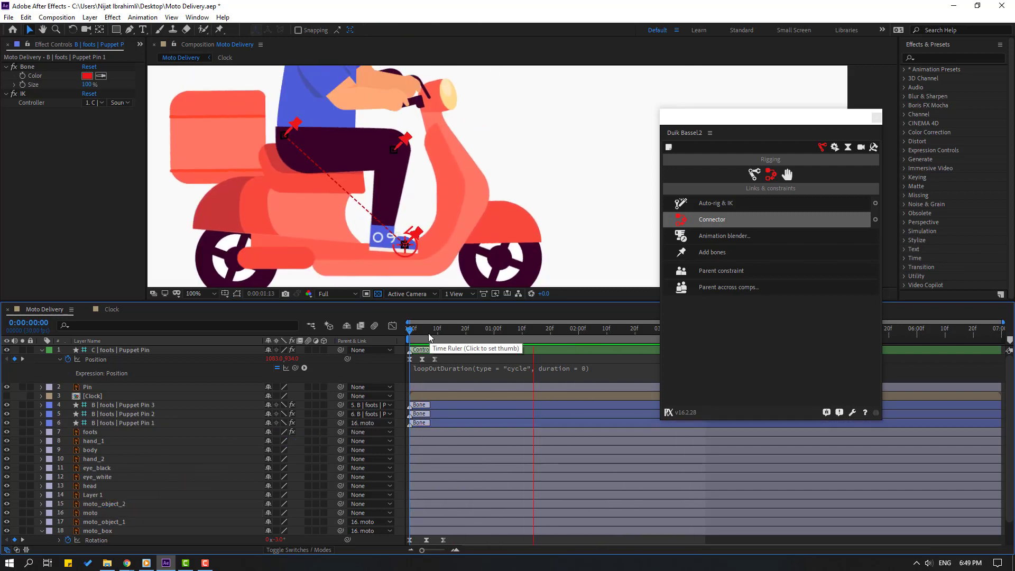
key(space)
Step: Collapse the foot controller, mark the three foots bone layers as shy, and hide shy layers
click(41, 350)
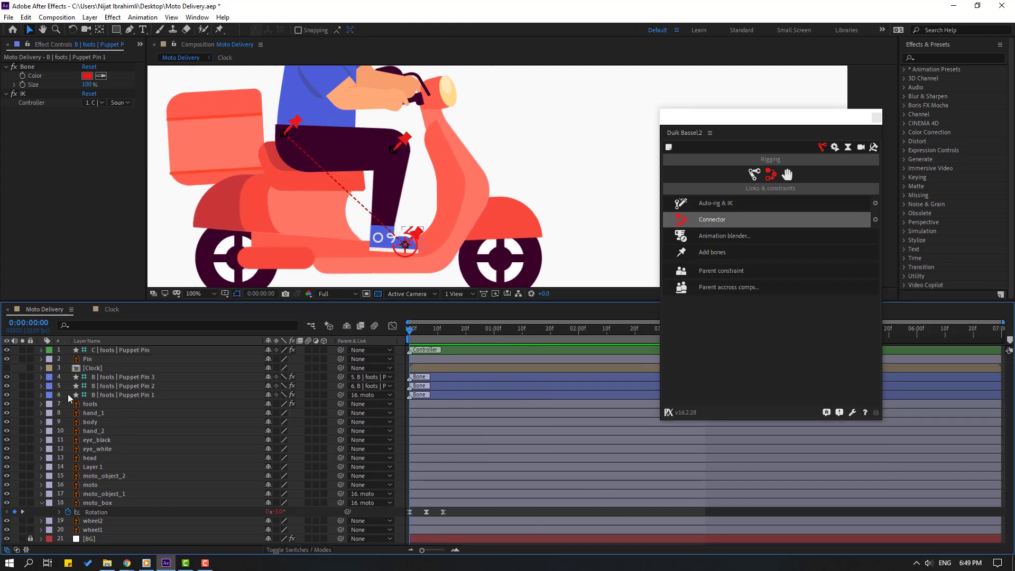
click(141, 378)
shift+click(147, 386)
shift+click(169, 395)
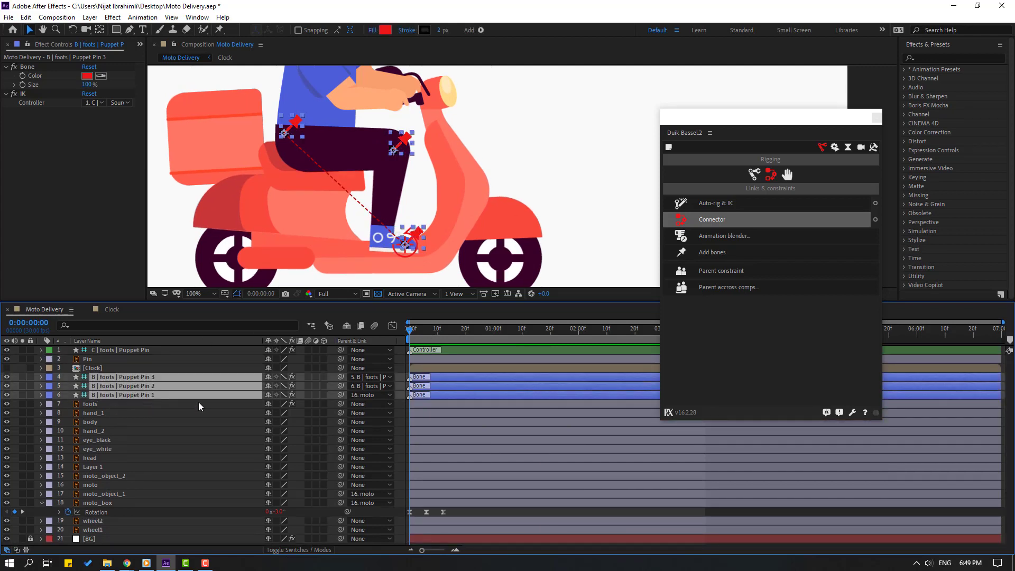
click(346, 326)
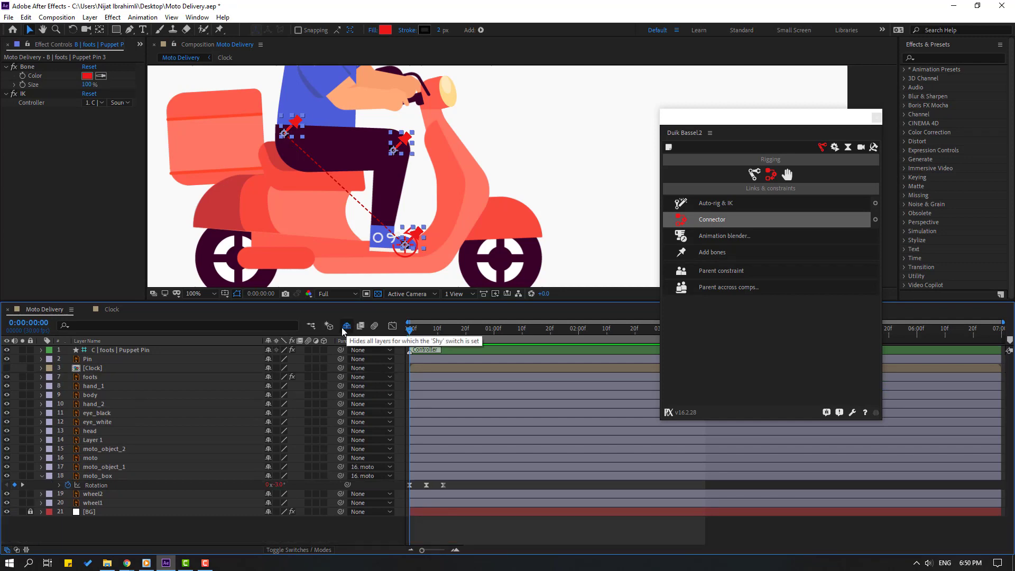
Step: Solo the body layer, move its anchor point down to the waist, and unsolo it
click(90, 395)
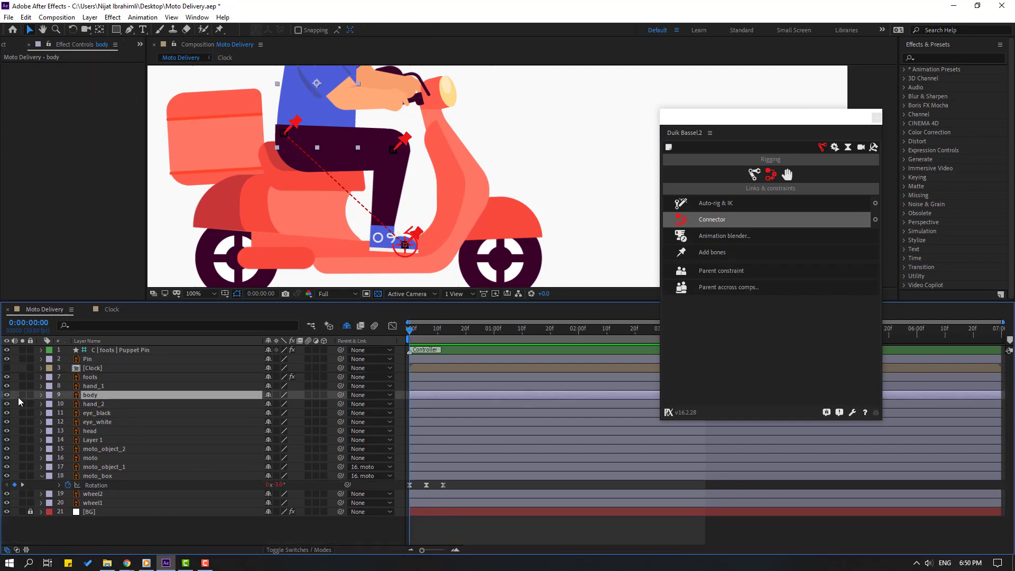
click(23, 395)
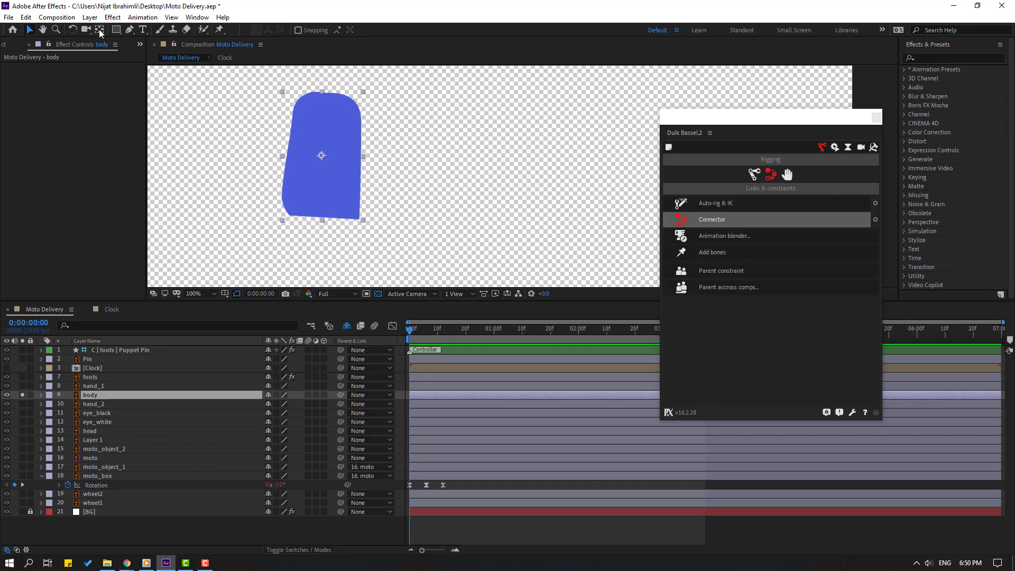
click(99, 30)
drag(321, 155, 322, 211)
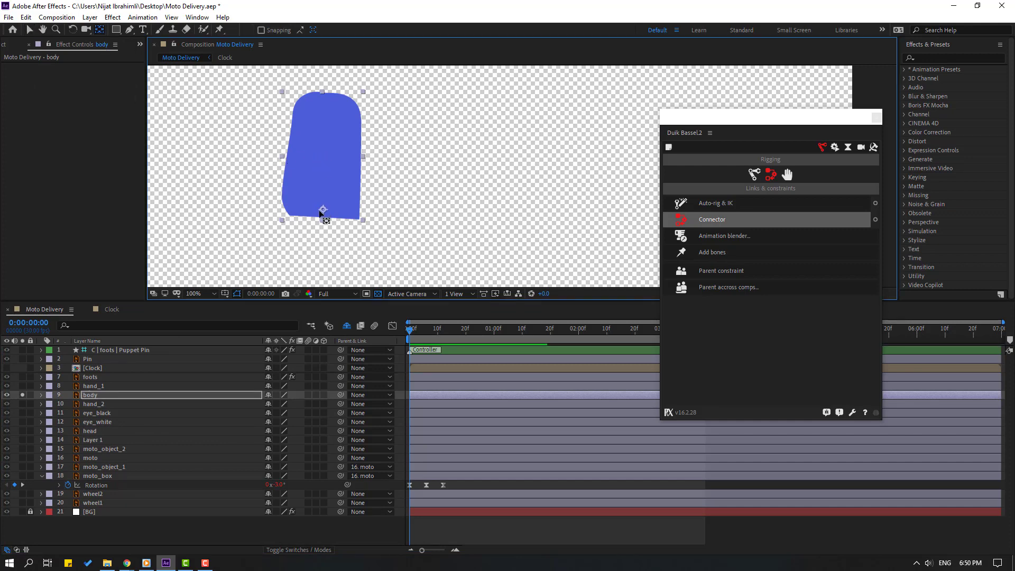
click(29, 29)
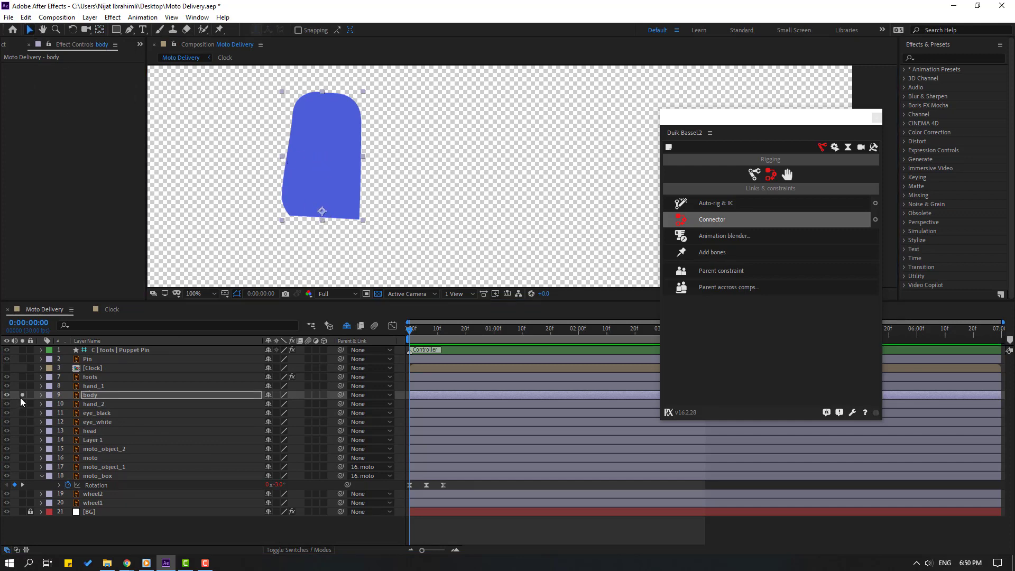
click(20, 396)
Step: Start keyframing the body layer's Rotation at frame 0 with a value of 3°
key(r)
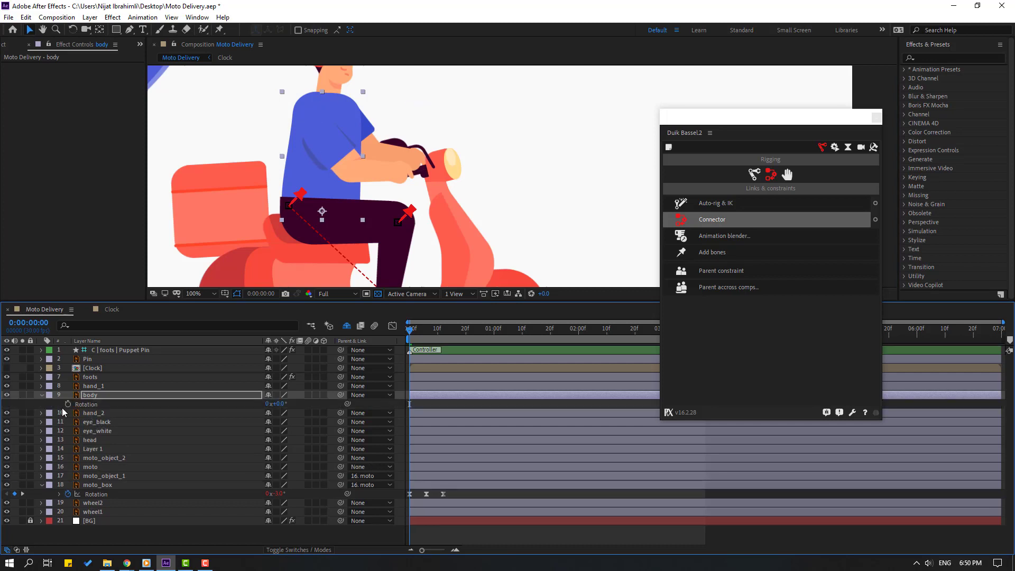
click(62, 404)
drag(351, 259, 359, 204)
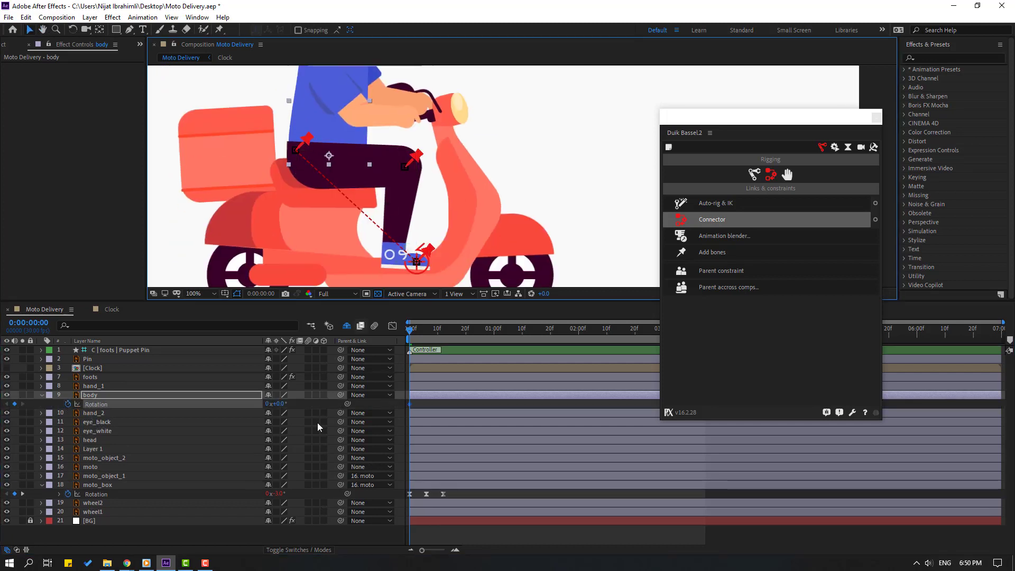
click(281, 404)
key(Return)
drag(525, 160, 513, 214)
click(281, 404)
text(3)
key(Return)
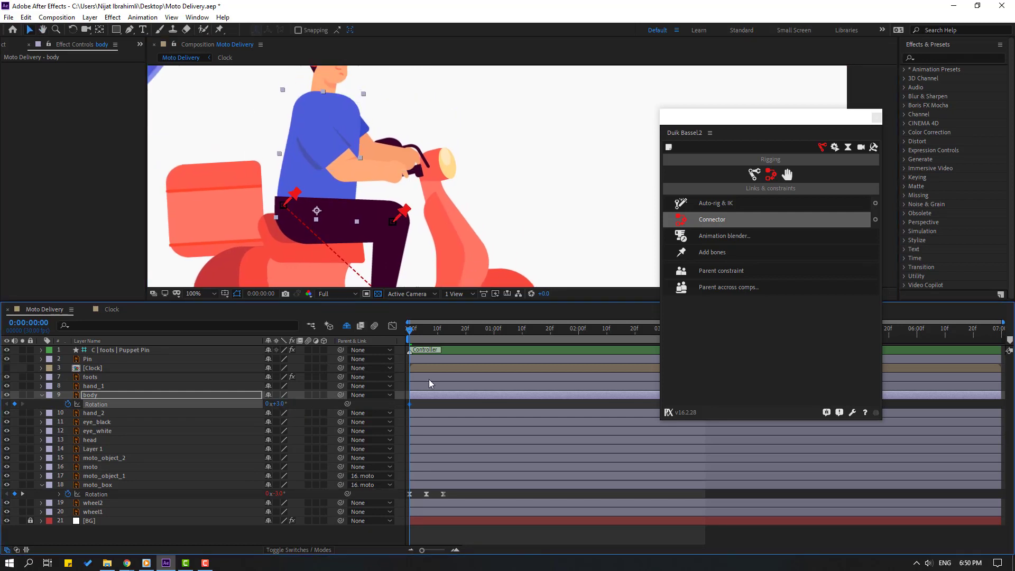
Step: Keyframe the body layer's Rotation at -3° on frame 6 and 3° on frame 12
drag(413, 332, 426, 331)
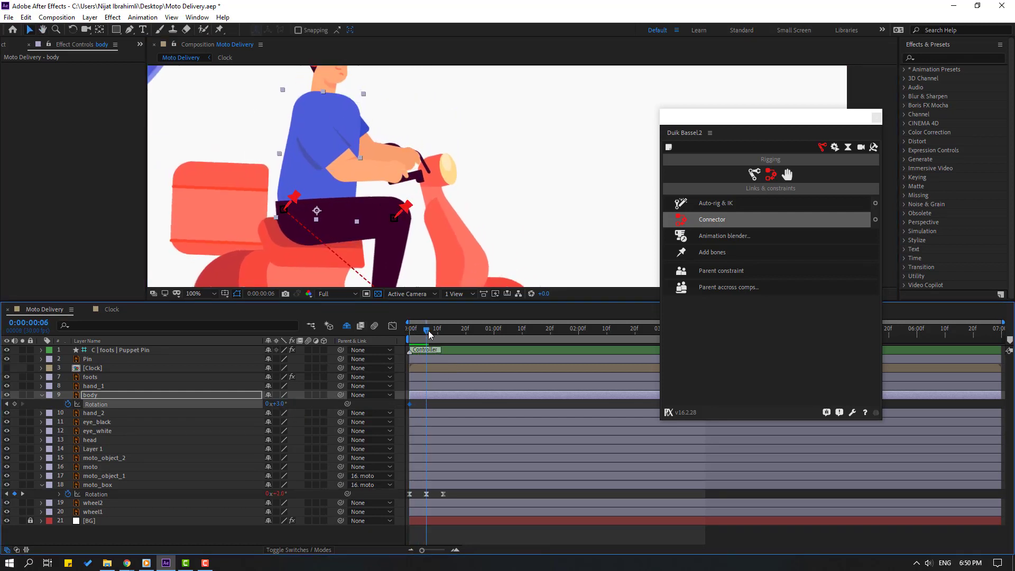
click(279, 404)
text(-3)
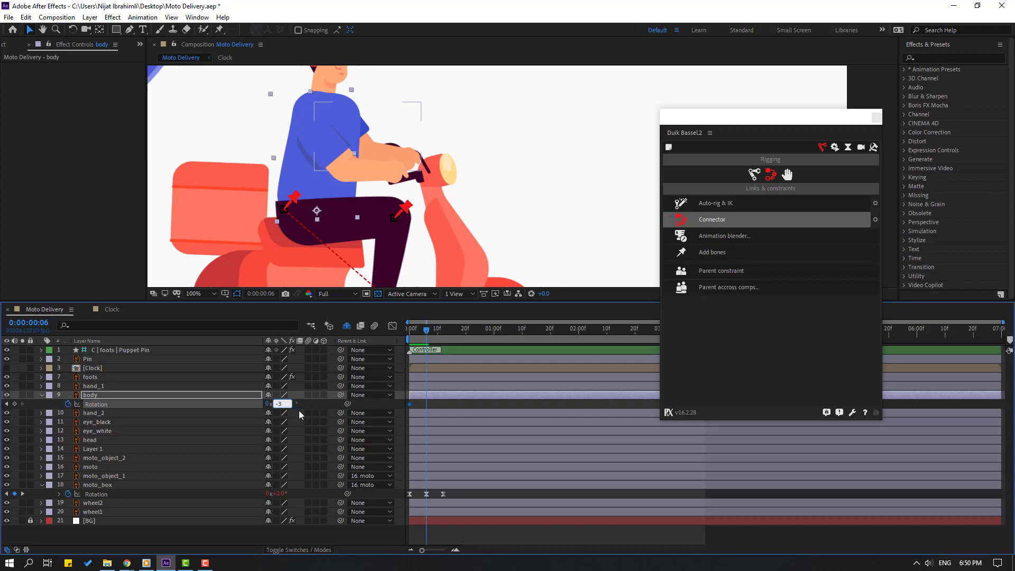
key(Return)
drag(437, 337, 444, 336)
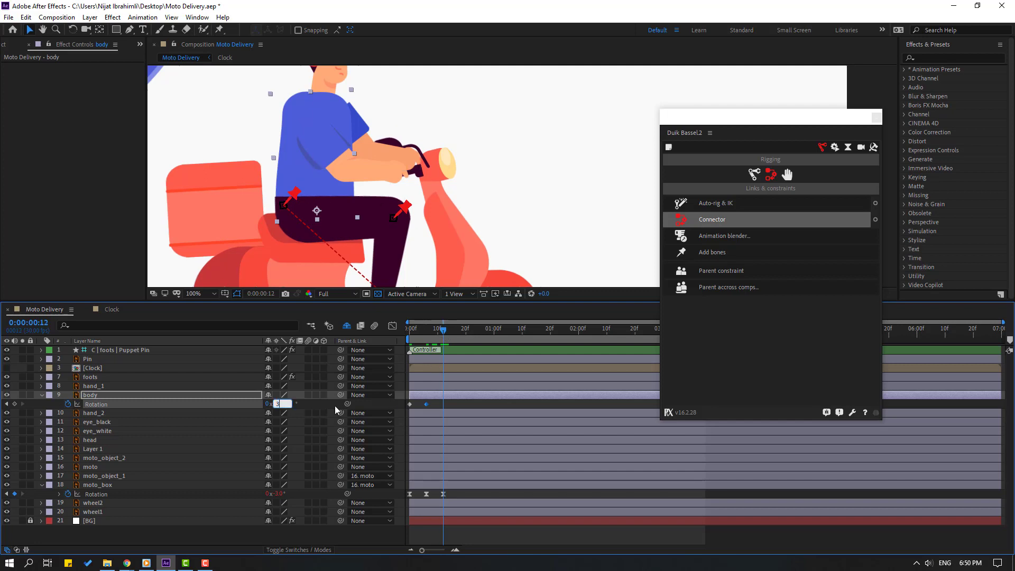
key(Return)
Step: End the work area just after the last body Rotation keyframe and preview the sway with the whole scene in view
key(space)
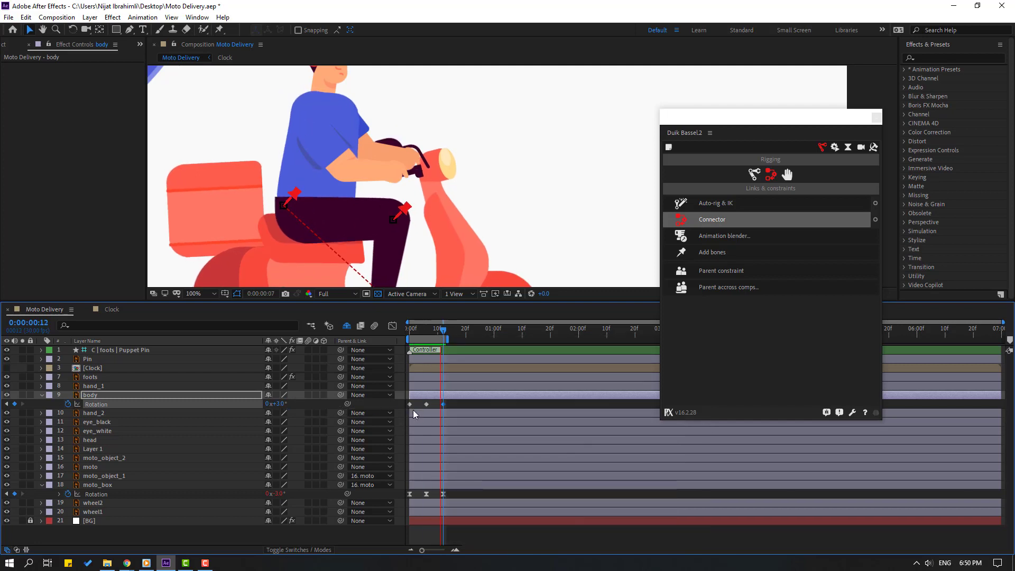
scroll(237, 212, down, 2)
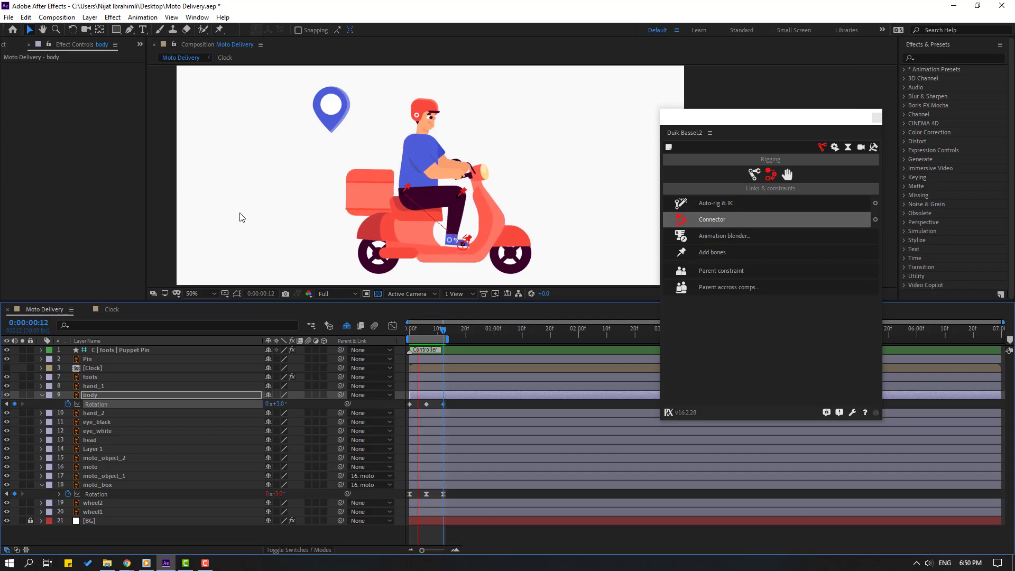
key(space)
Step: Apply Easy Ease to the body layer's three Rotation keyframes
drag(452, 406, 409, 407)
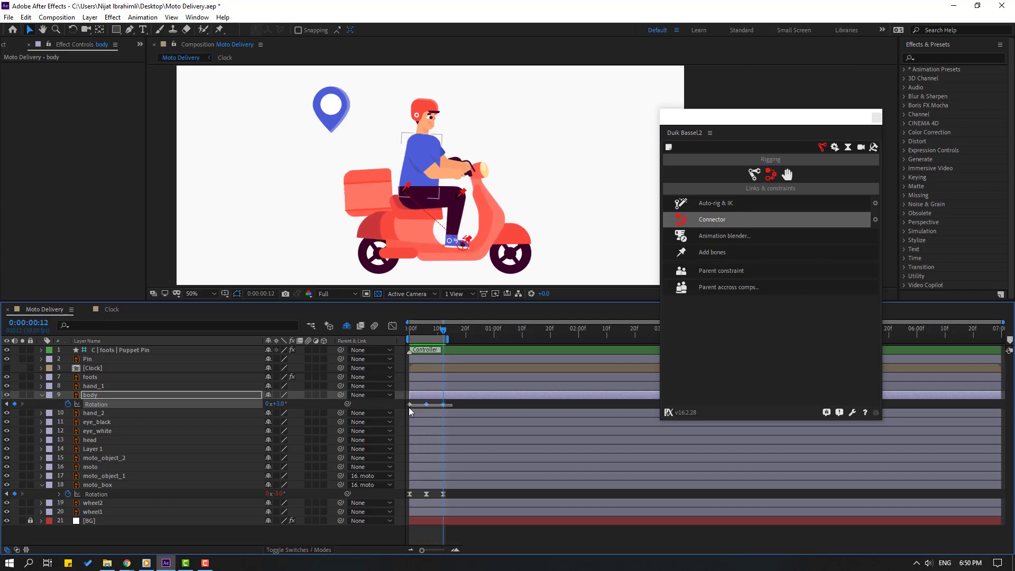
right_click(411, 405)
mouse_move(465, 536)
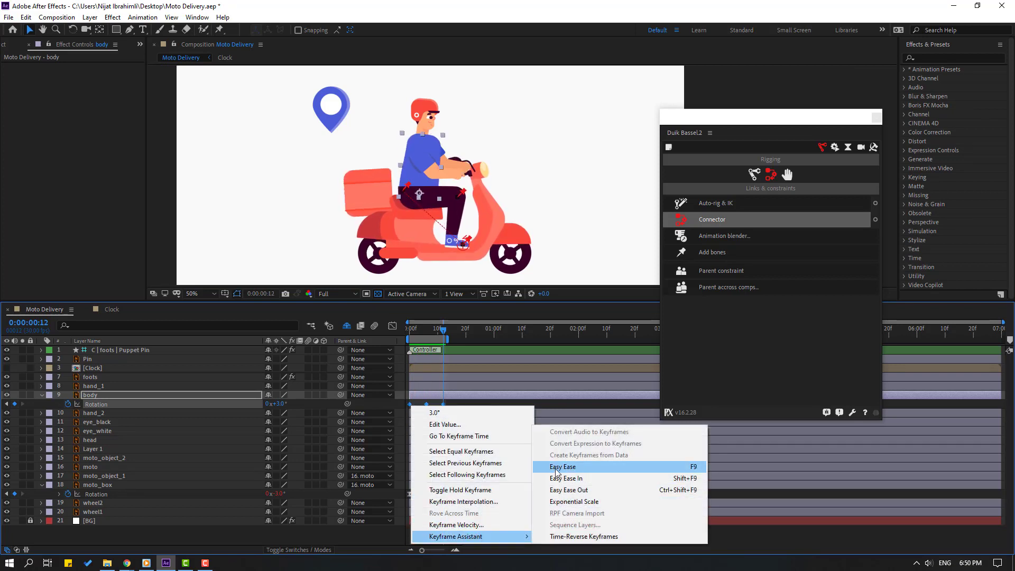
click(557, 471)
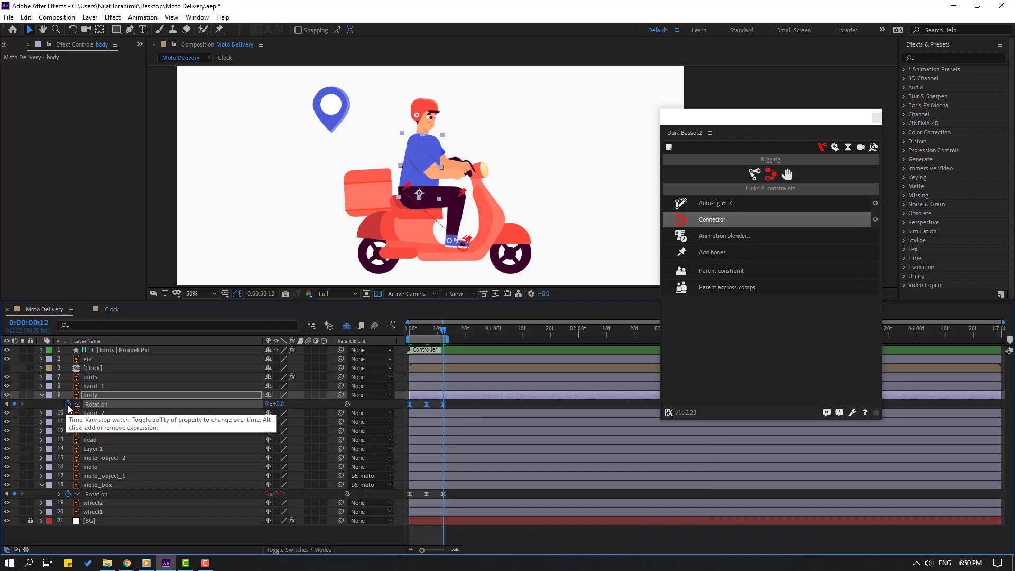
Step: Loop the body layer's Rotation with the expression loopOutDuration(type = "cycle", duration = 0), then extend the work area to almost 4 seconds and preview
alt+click(68, 405)
click(304, 413)
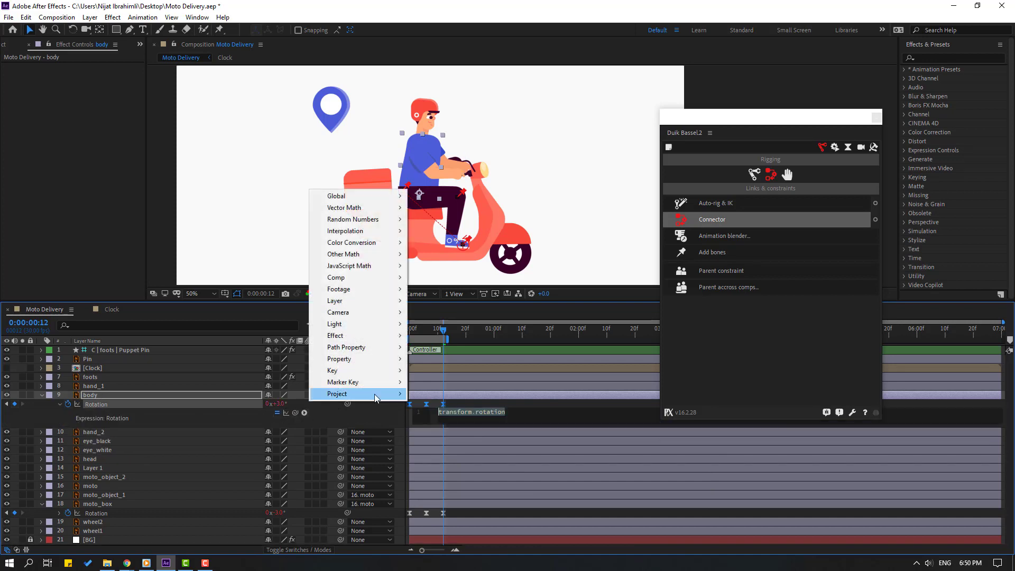
mouse_move(356, 358)
click(529, 255)
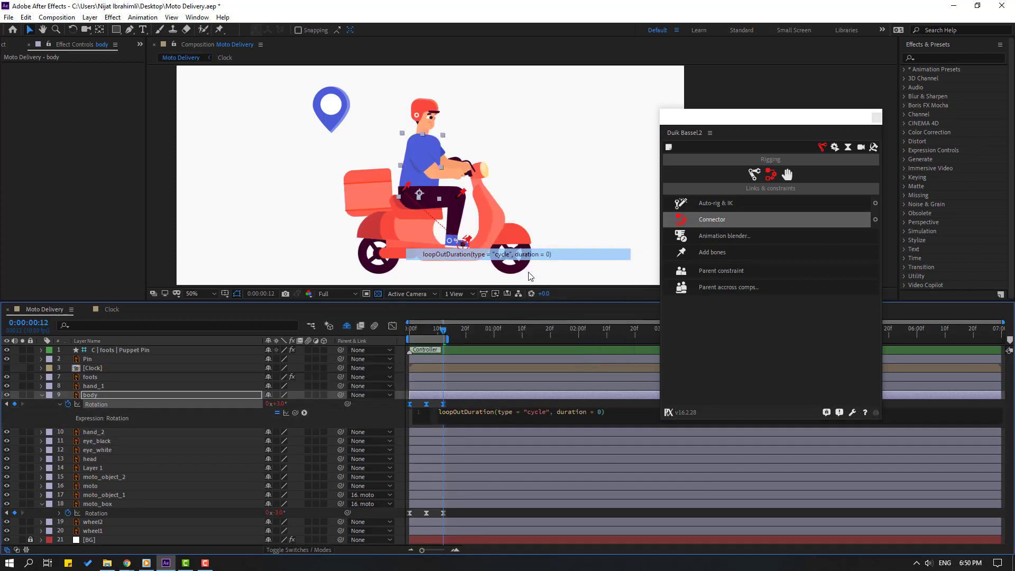
click(462, 405)
drag(450, 339, 585, 339)
key(space)
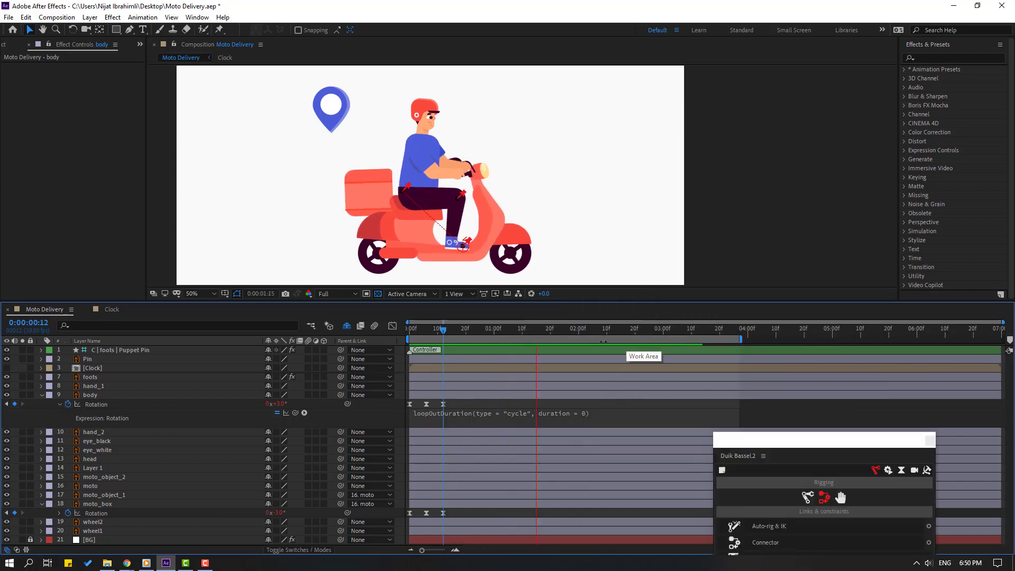
Step: Reduce the body sway by setting its Rotation keyframes to 2° on frame 0, -2° on frame 6 and 2° on frame 12, then preview
click(425, 333)
click(426, 334)
click(274, 419)
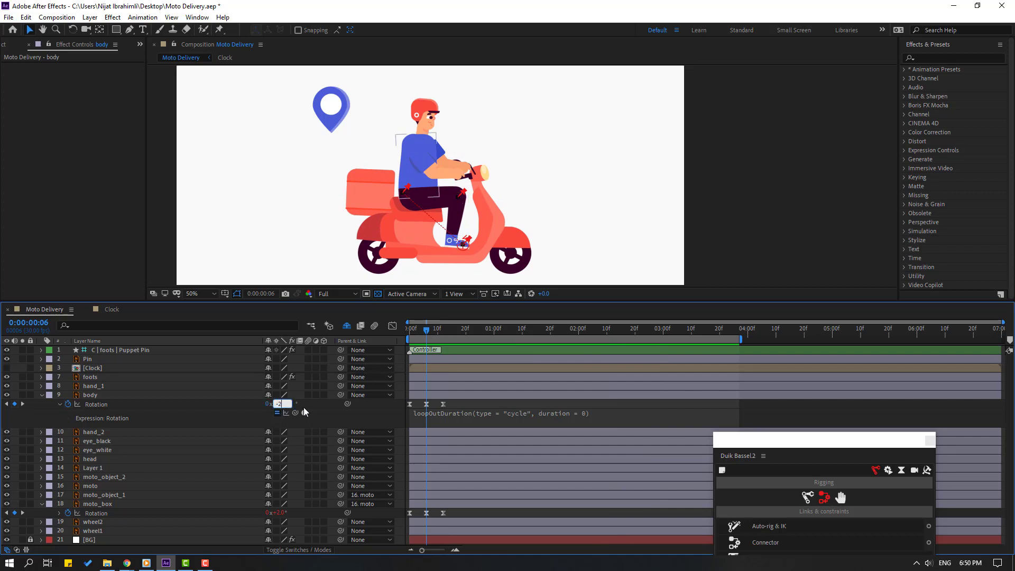
key(Return)
key(space)
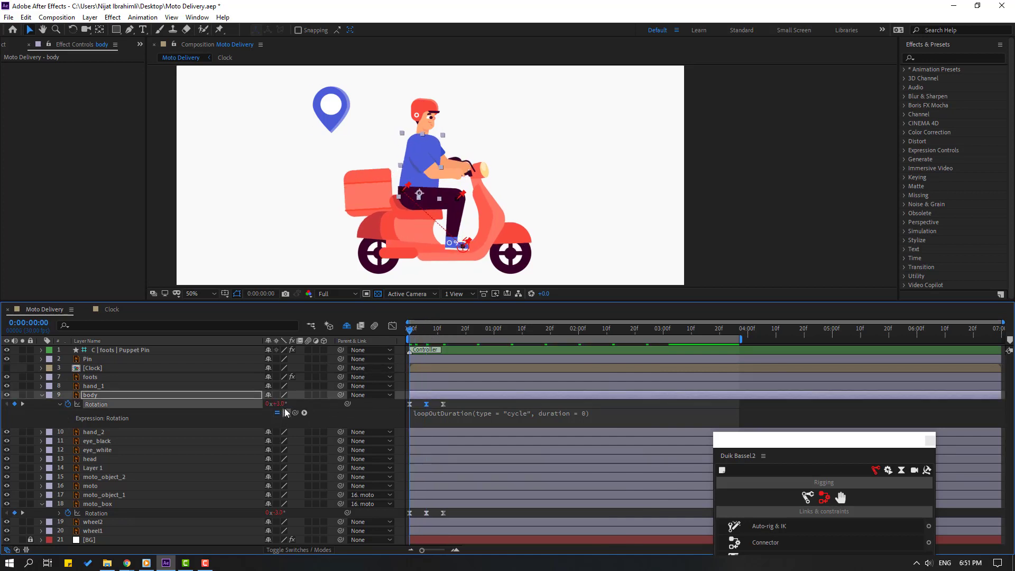
click(441, 332)
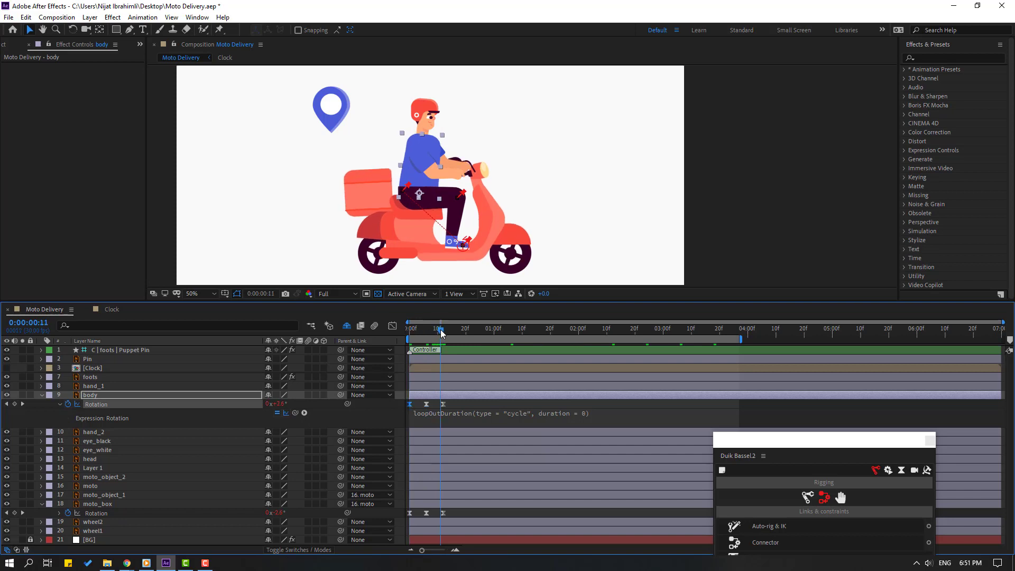
key(Page_Down)
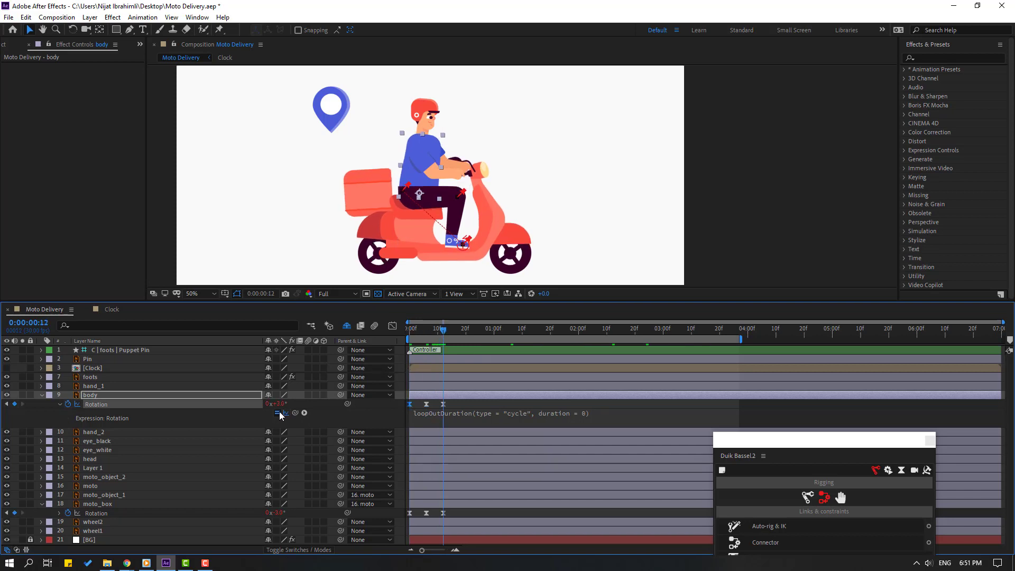
key(Return)
key(space)
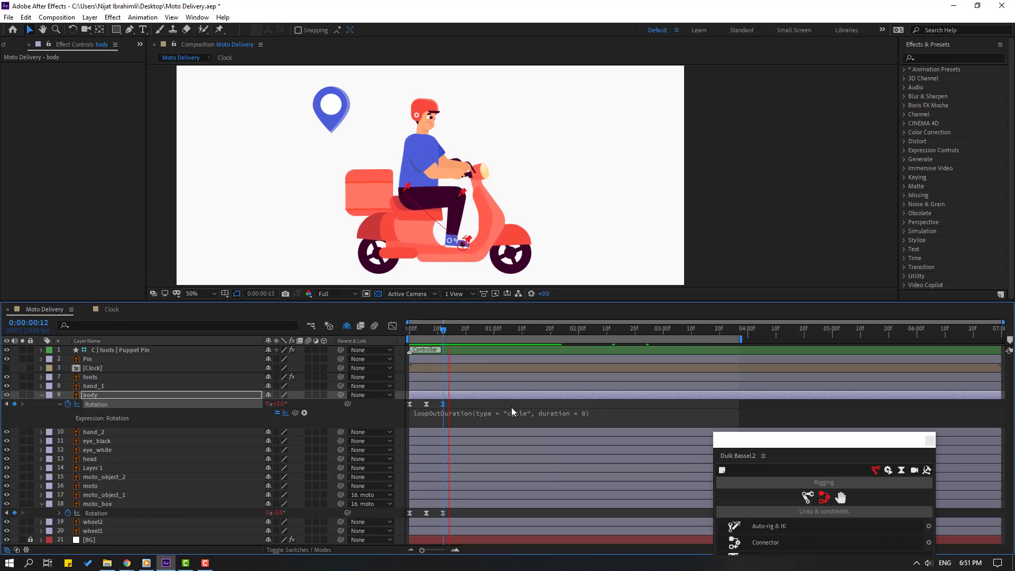
Step: Parent the head layer to the body layer and, with the head isolated, move its anchor point to the base of the neck
click(84, 459)
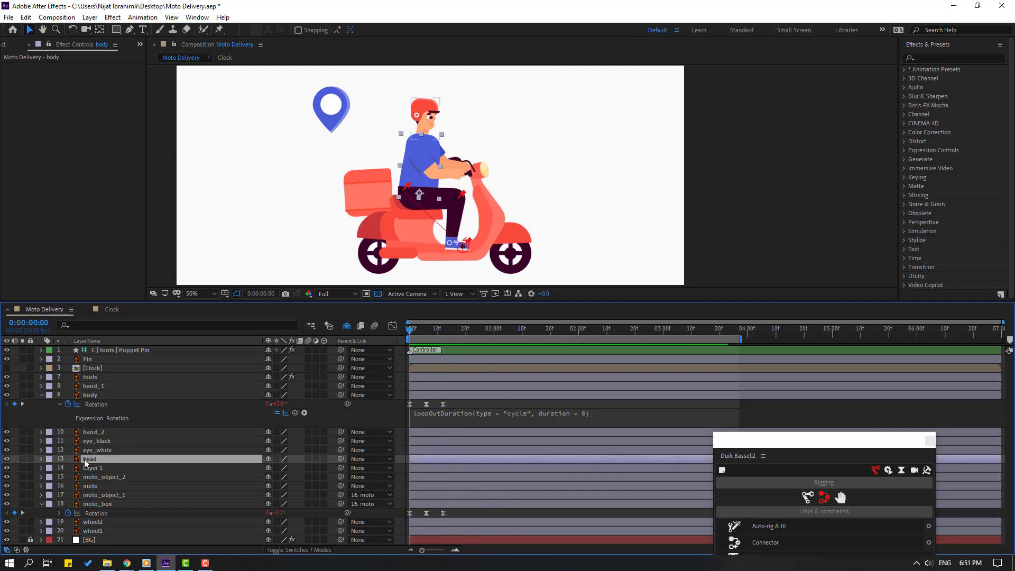
drag(340, 458, 93, 397)
click(19, 458)
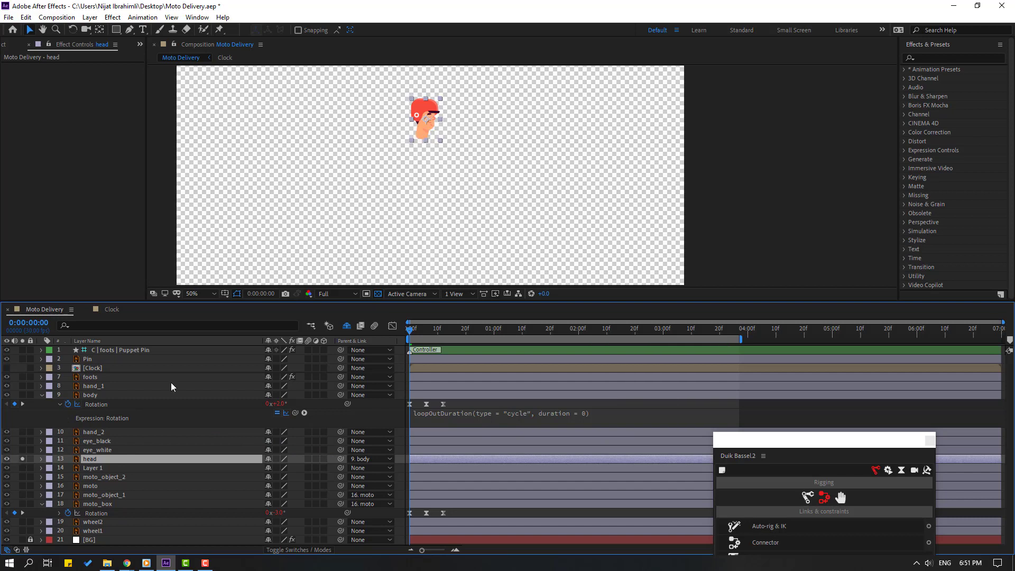
scroll(279, 215, up, 6)
scroll(279, 215, down, 2)
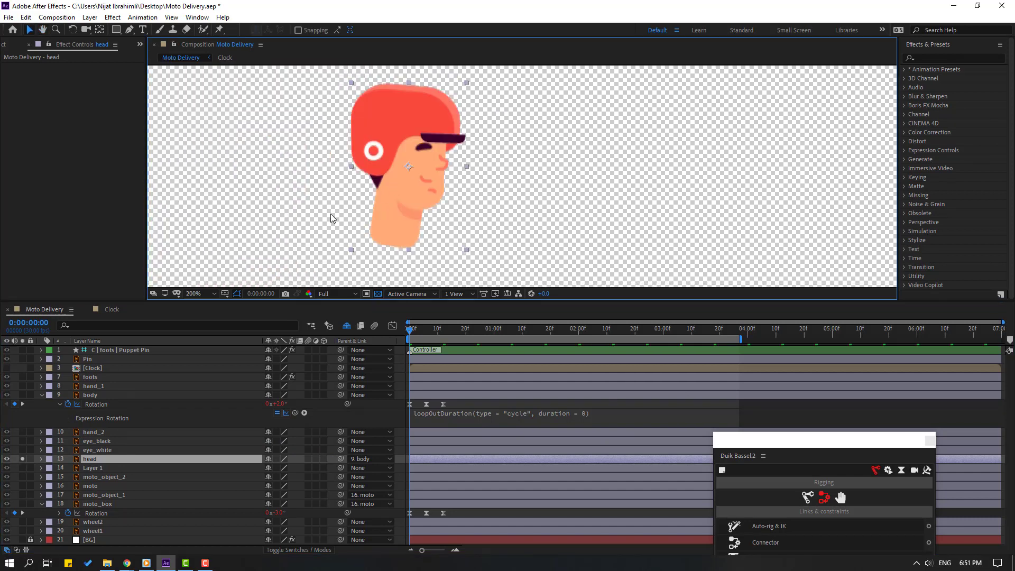
click(100, 30)
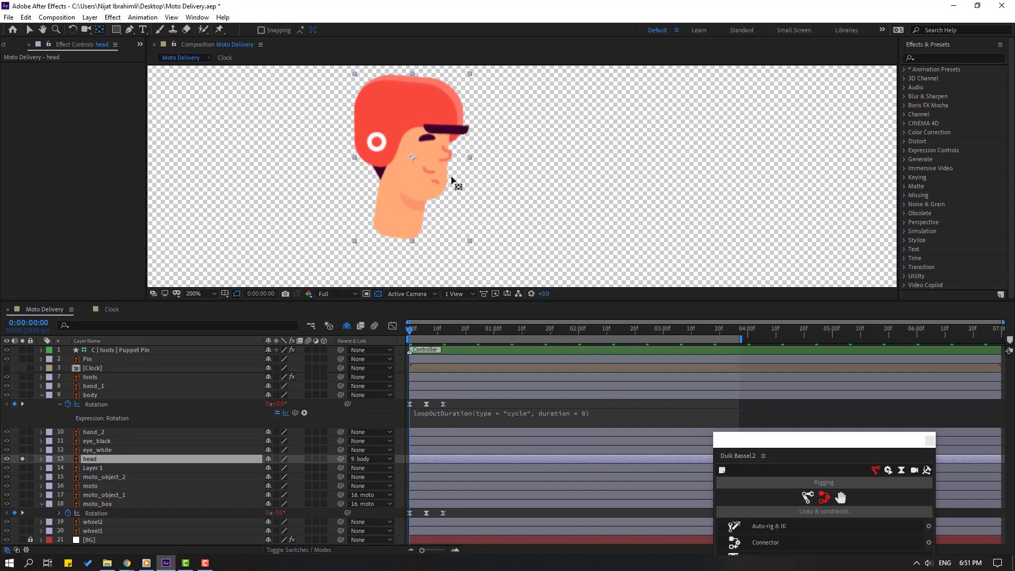
drag(409, 158, 411, 173)
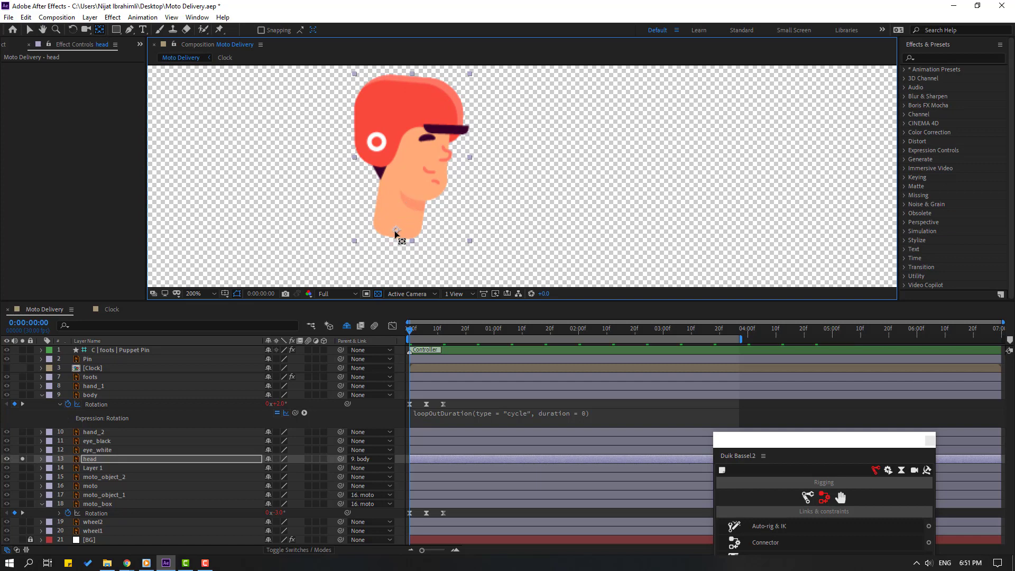
click(29, 31)
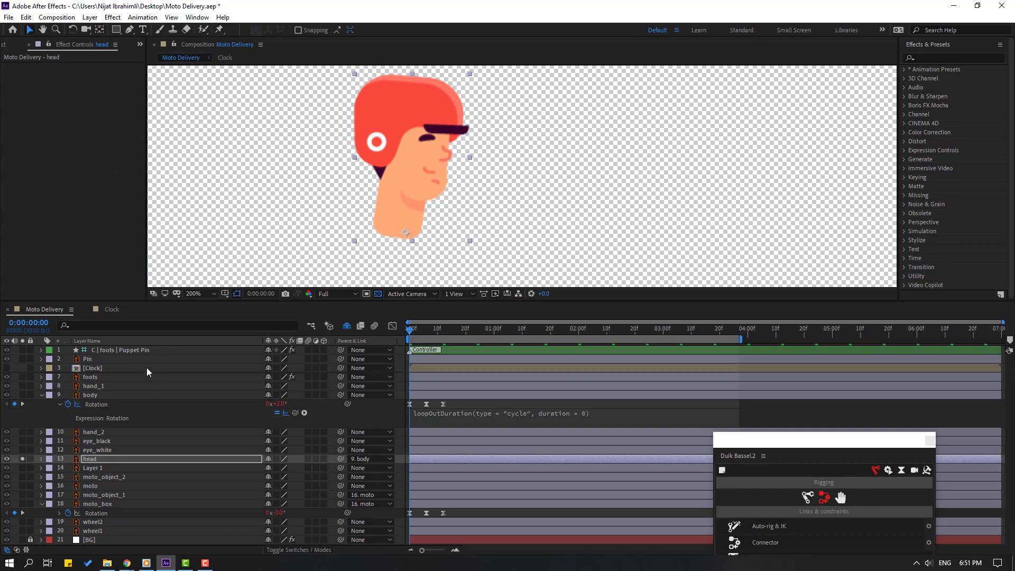
click(22, 458)
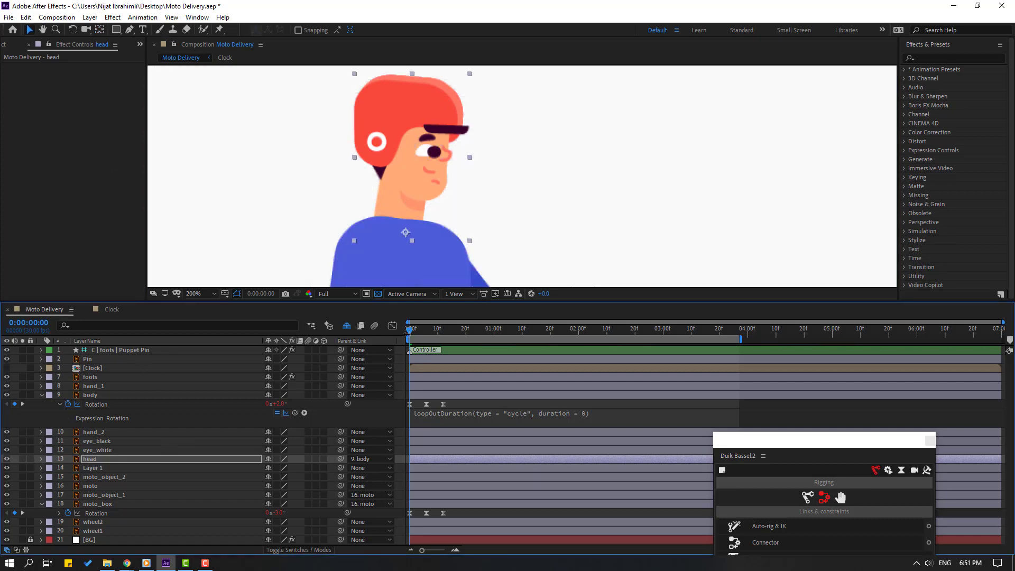
key(space)
key(space)
Step: Parent the eye_black and eye_white layers to the head layer
click(99, 443)
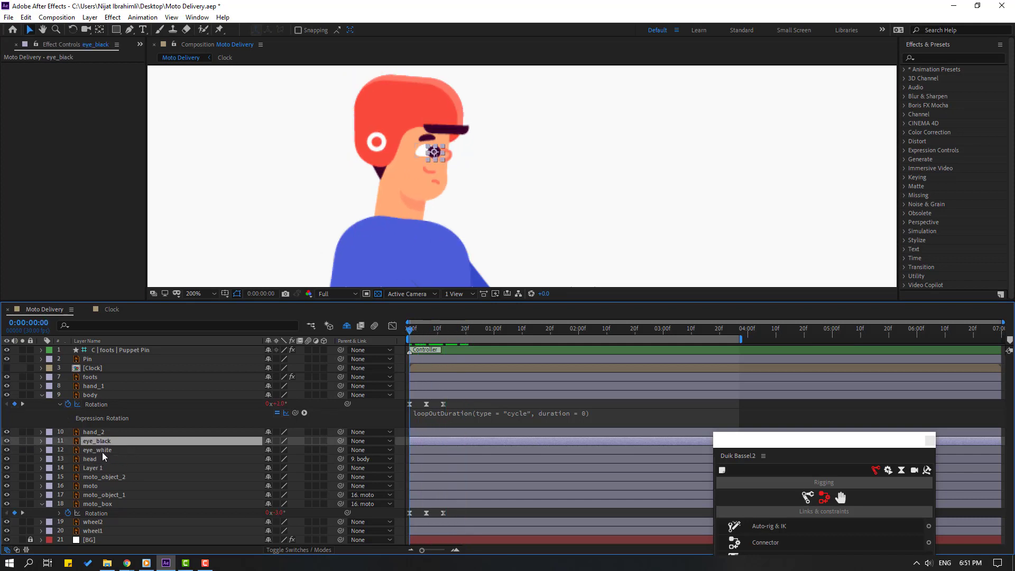
shift+click(103, 452)
drag(343, 441, 104, 459)
key(space)
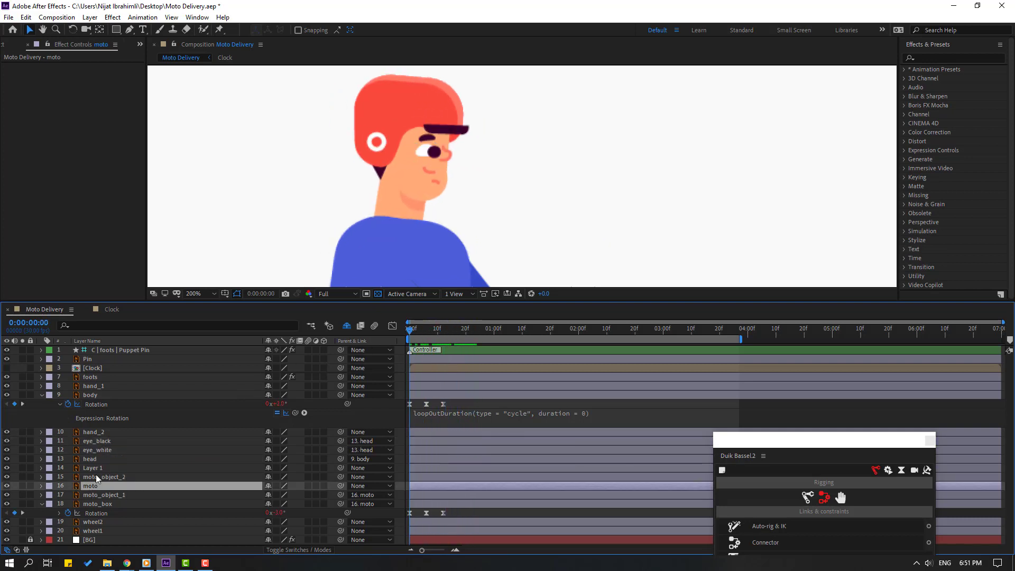
Step: Keyframe the head layer's Rotation at 4° on frame 0, a lower value on frame 6 and 4° on frame 12
click(92, 458)
key(r)
click(68, 468)
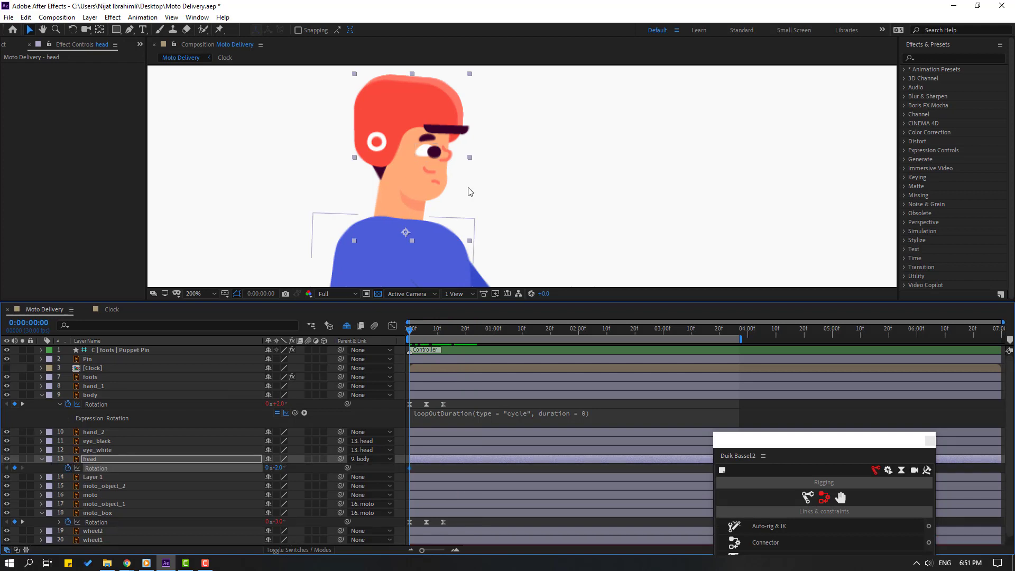
key(comma)
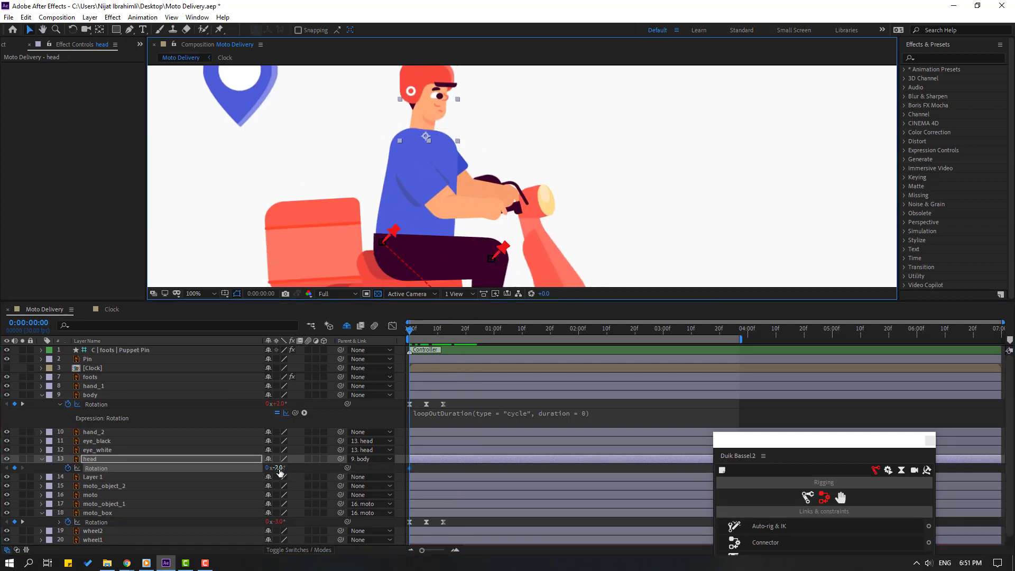
drag(281, 469, 282, 468)
key(space)
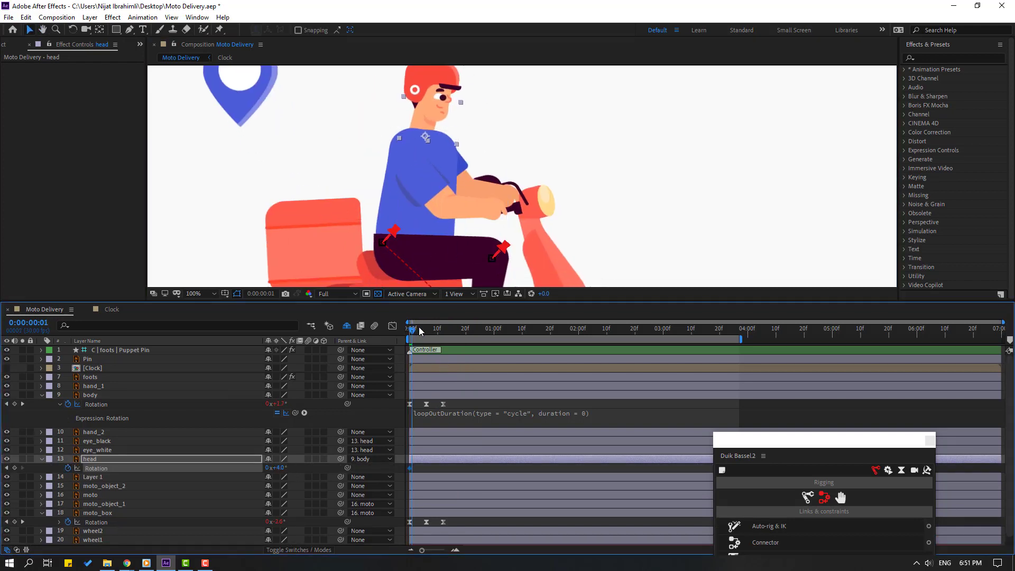
drag(282, 468, 274, 469)
drag(432, 331, 444, 333)
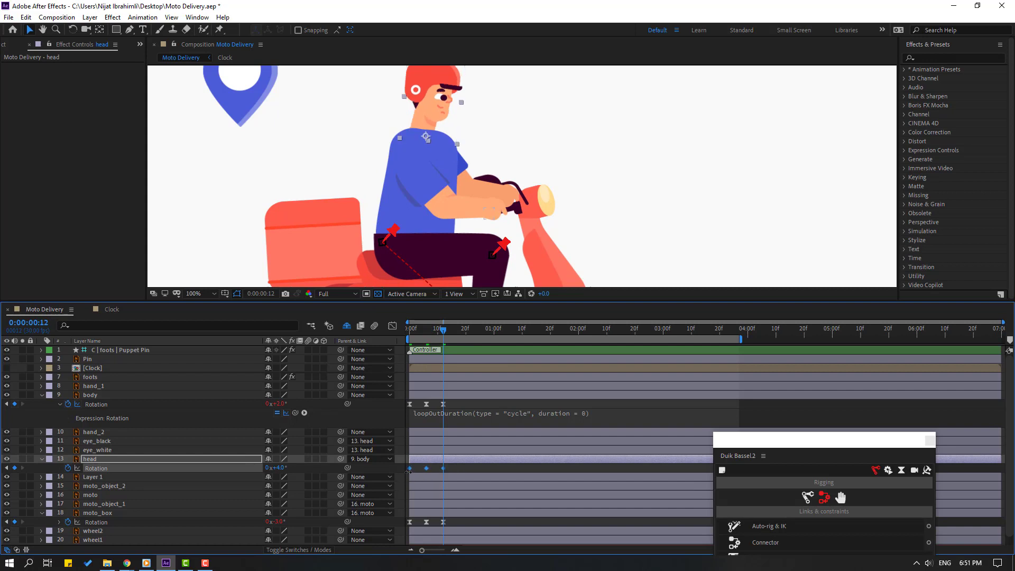
Step: Apply Easy Ease to the head layer's three Rotation keyframes
right_click(410, 469)
mouse_move(502, 459)
click(563, 392)
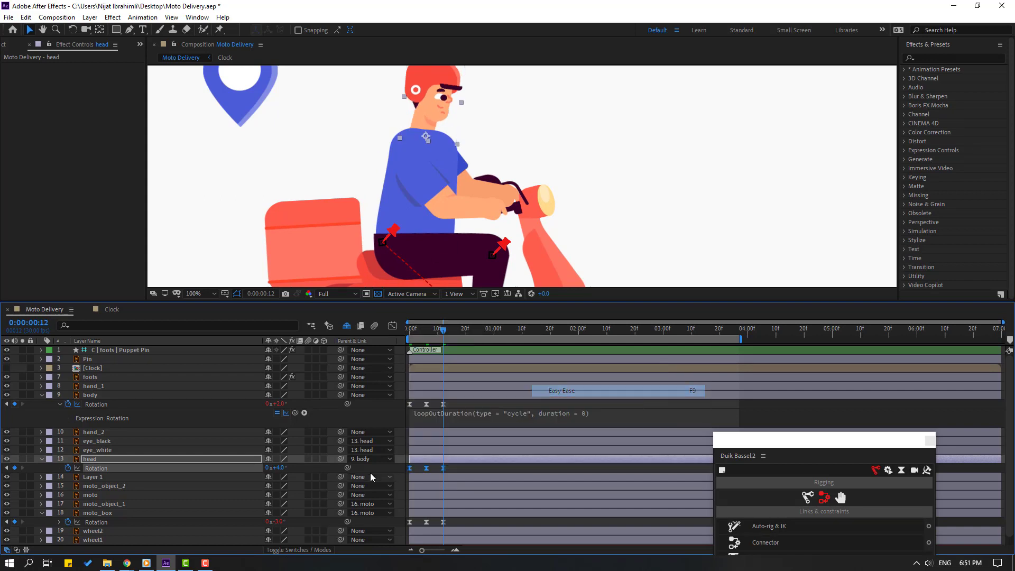
Step: Add the expression loopOutDuration(type = "cycle", duration = 0) to the head layer's Rotation and preview the whole scene
alt+click(68, 468)
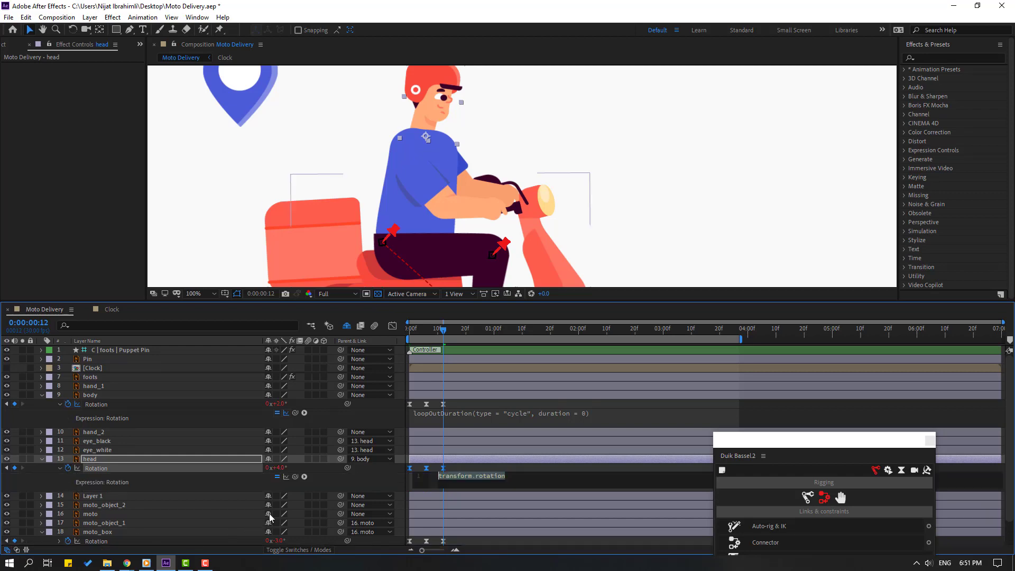
click(304, 477)
mouse_move(338, 422)
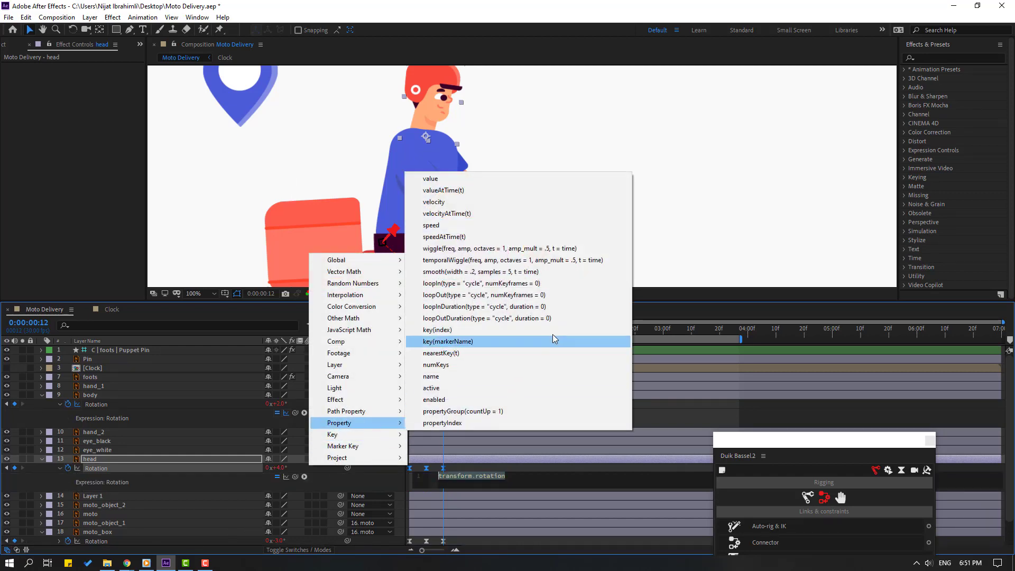
click(548, 318)
click(471, 466)
key(space)
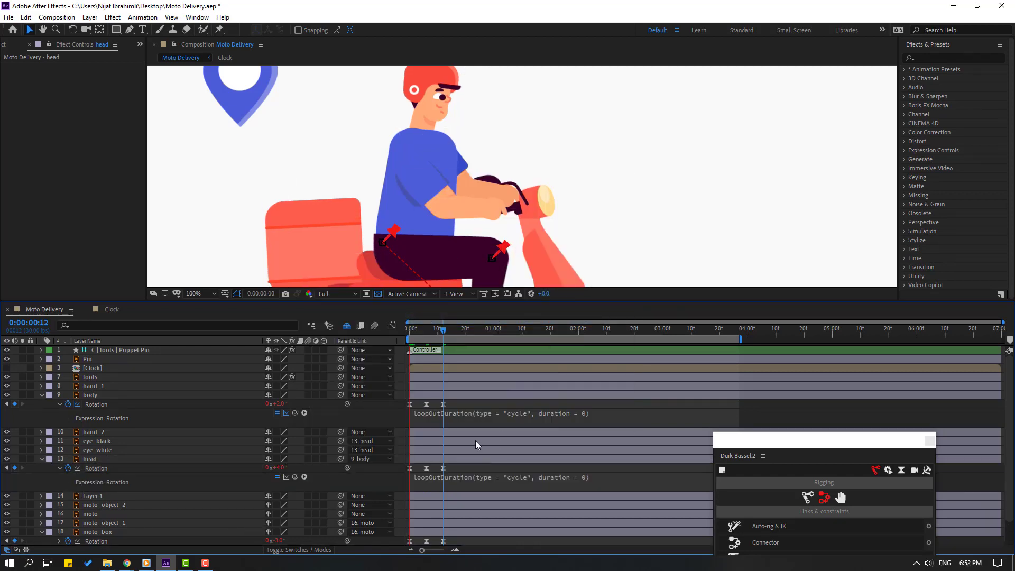
scroll(339, 217, down, 4)
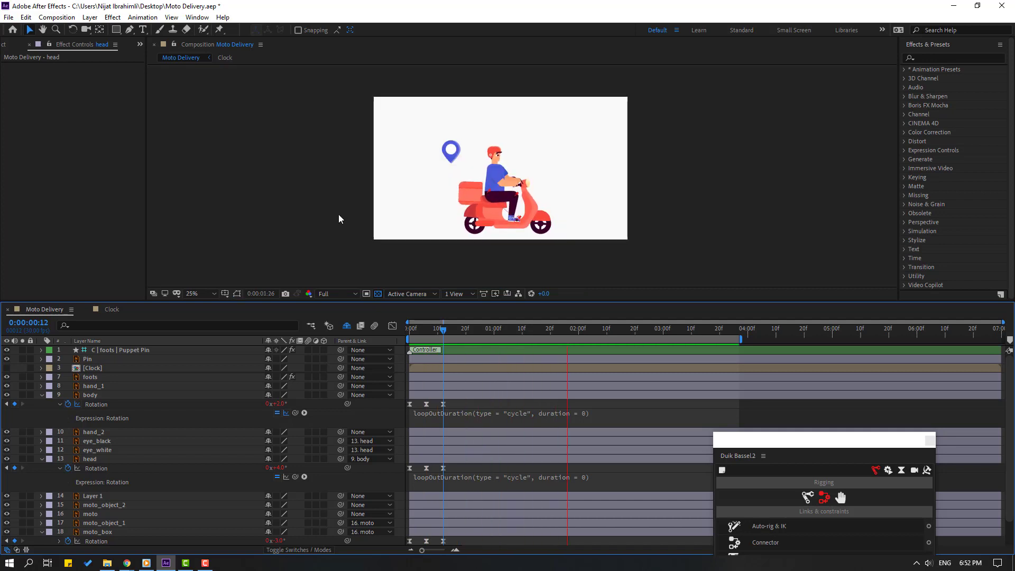
scroll(343, 221, up, 3)
key(space)
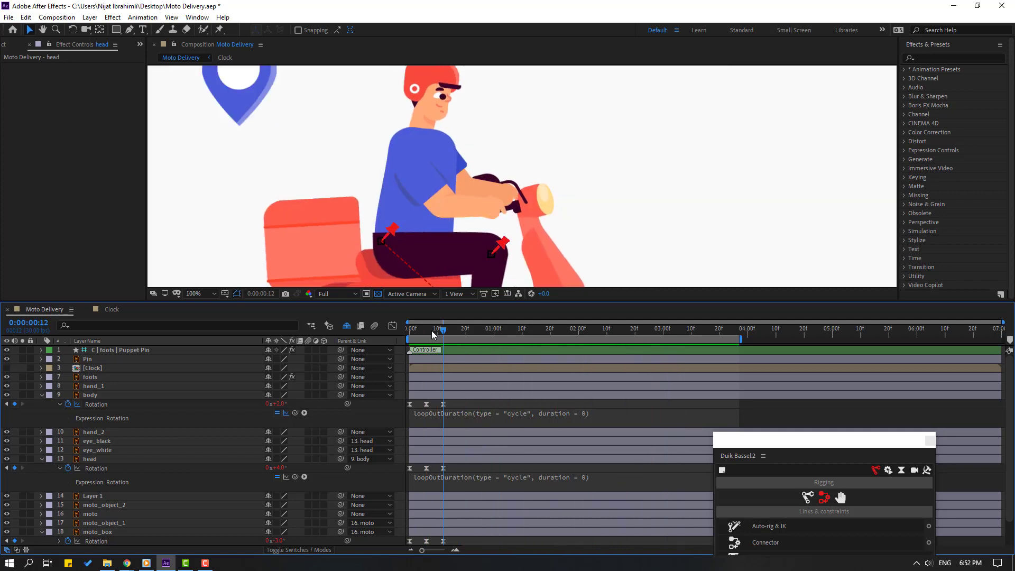
Step: At frame 0, isolate the hand_1 layer, place Puppet pins at the fingers and at the upper end of the forearm, and show all layers again
drag(431, 331, 407, 332)
click(104, 386)
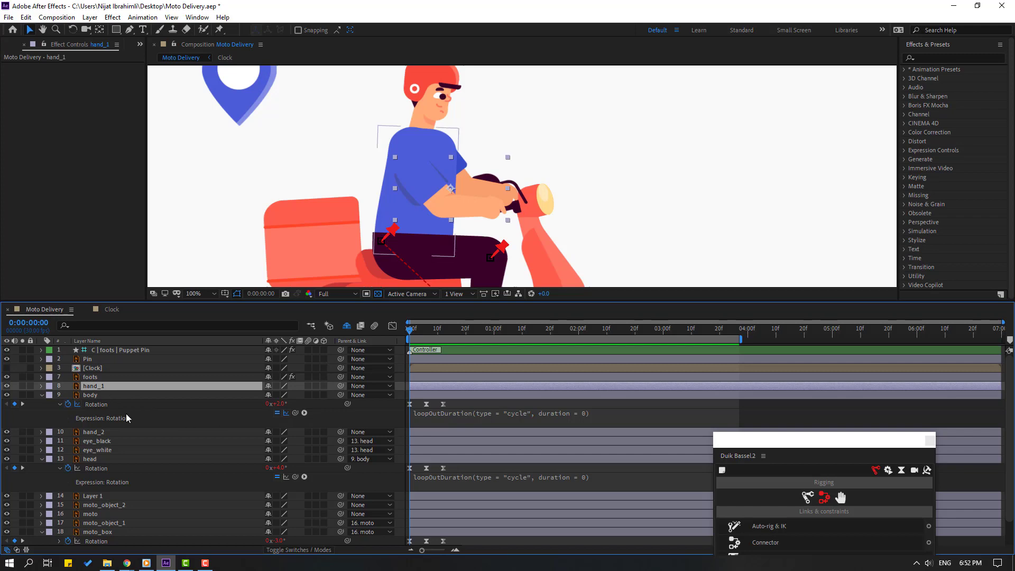
click(23, 386)
scroll(475, 202, up, 2)
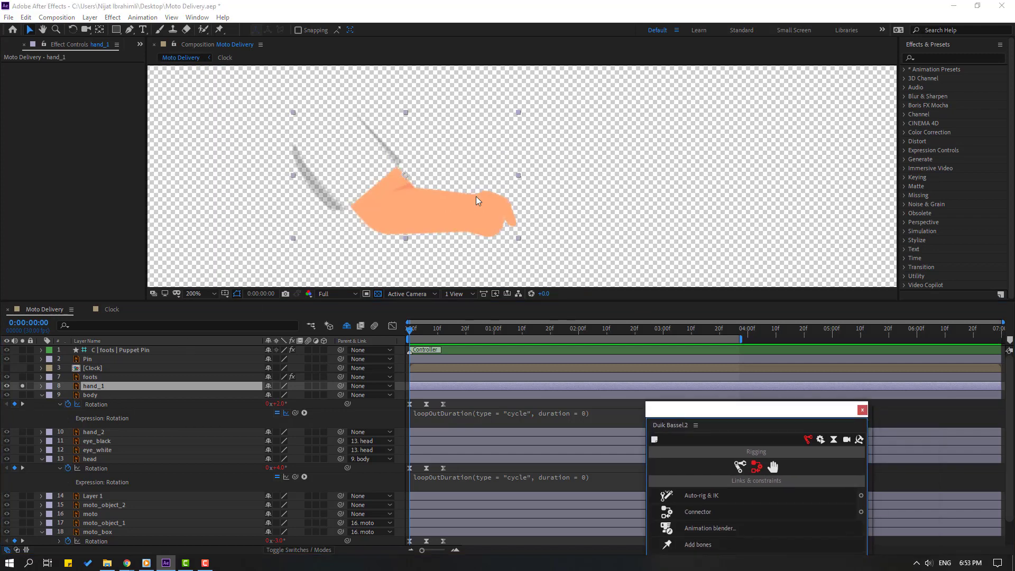
click(219, 30)
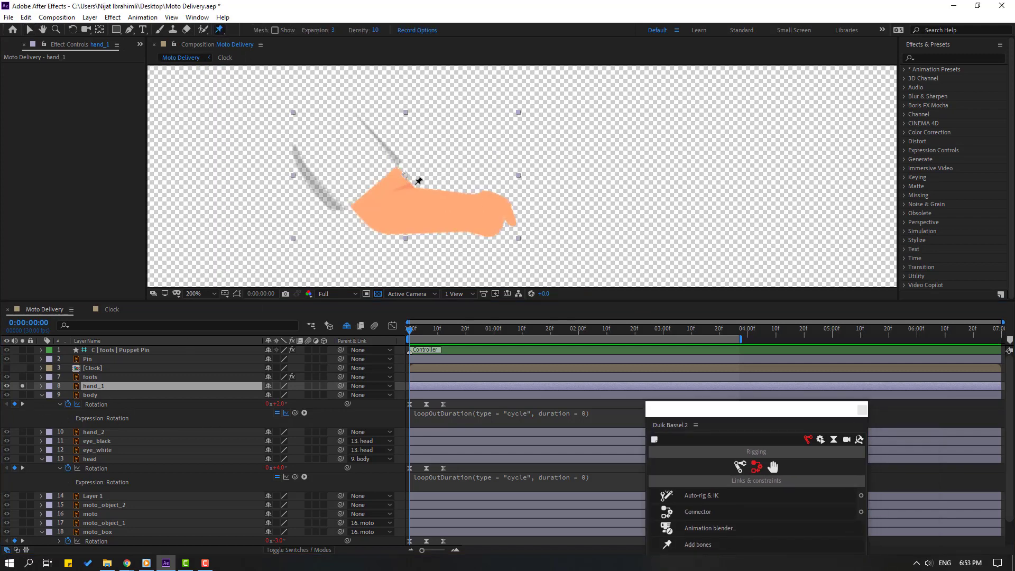
click(510, 215)
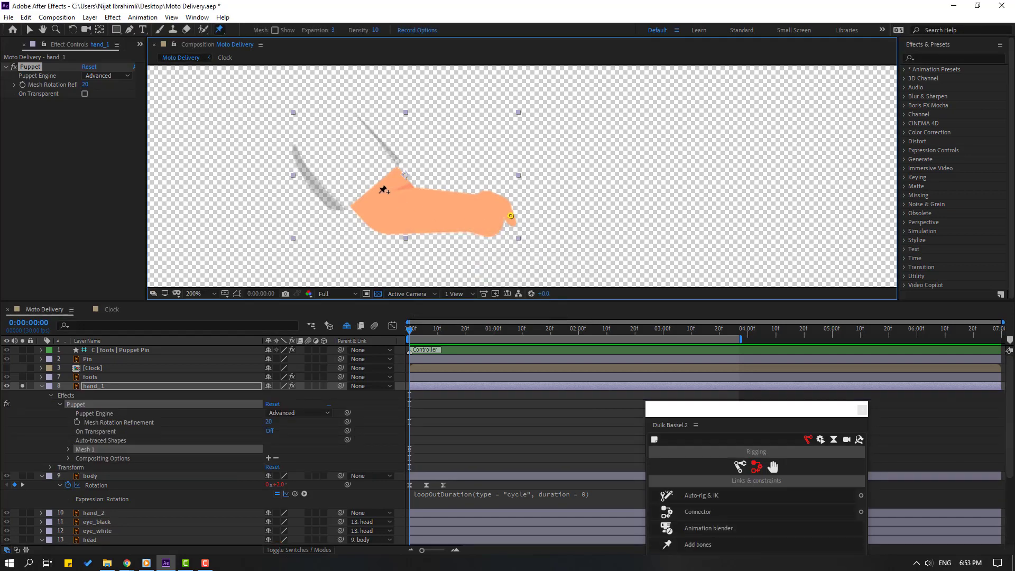
click(29, 30)
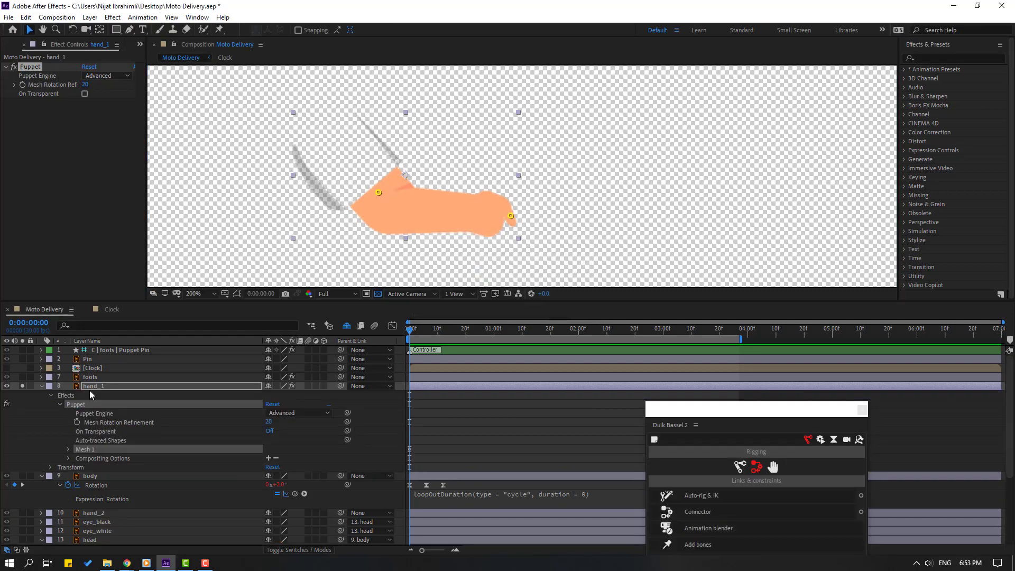
click(22, 385)
Step: Set the hand_1 Puppet Engine to Legacy and create Duik bones for its two puppet pins
drag(702, 410, 611, 201)
click(607, 335)
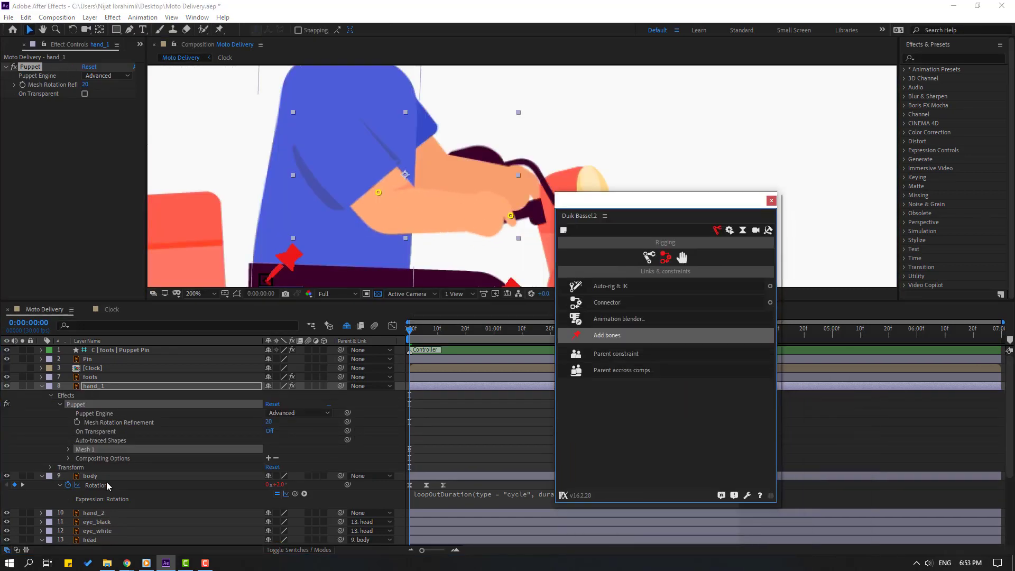
click(298, 413)
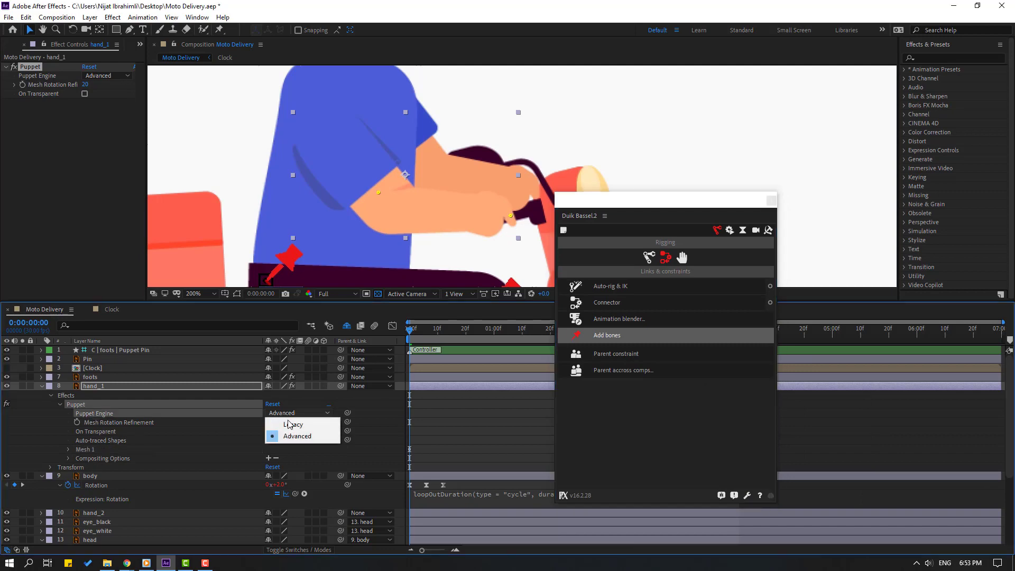
click(285, 424)
click(596, 343)
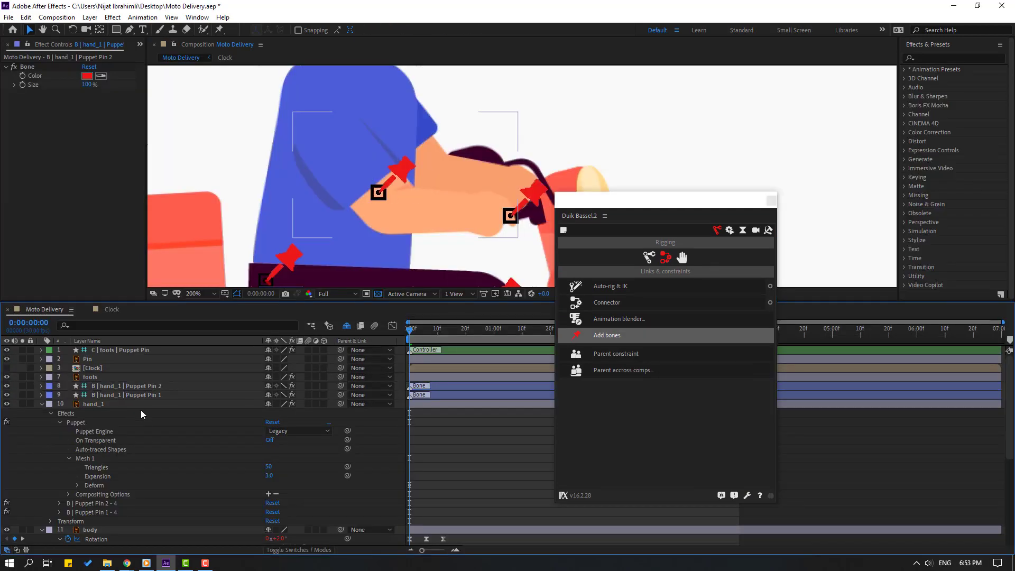
Step: Try to parent the hand_1 Puppet Pin 1 bone to the Puppet Pin 2 bone and rig both with Duik Auto-rig & IK
click(143, 396)
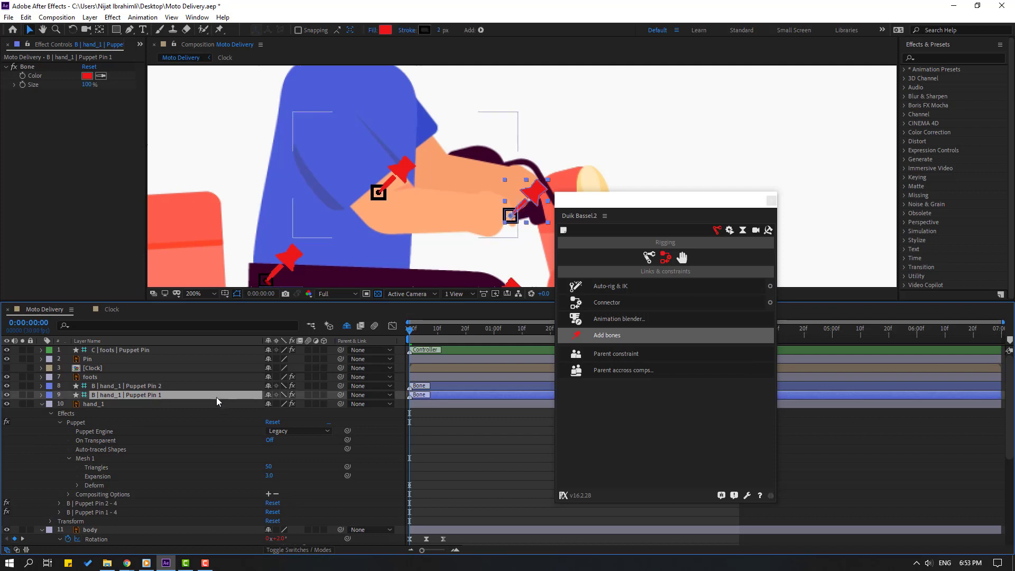
drag(171, 400, 135, 386)
ctrl+click(133, 386)
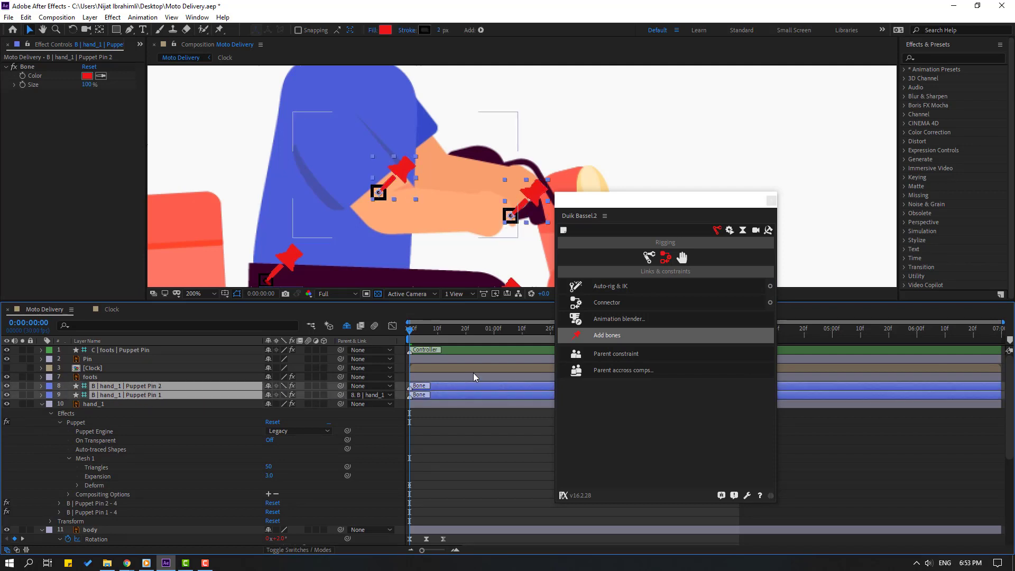
click(612, 286)
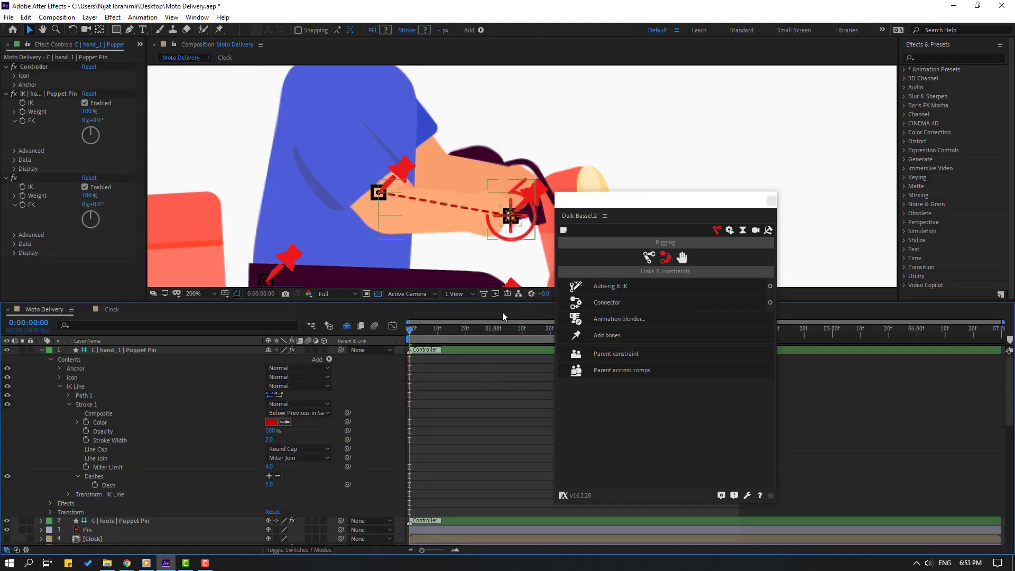
drag(510, 216, 532, 212)
click(158, 406)
key(ctrl+z)
click(42, 349)
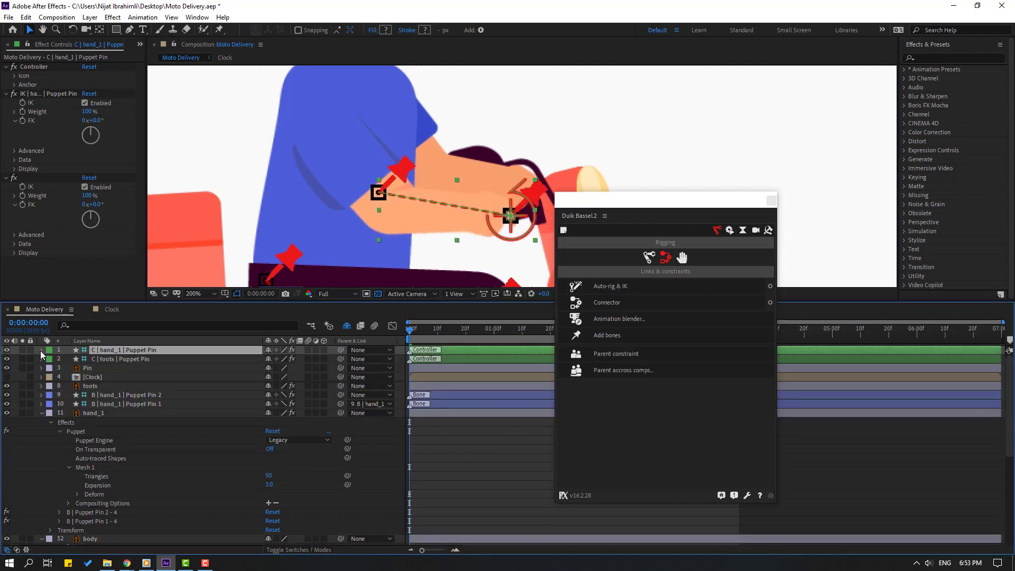
click(41, 414)
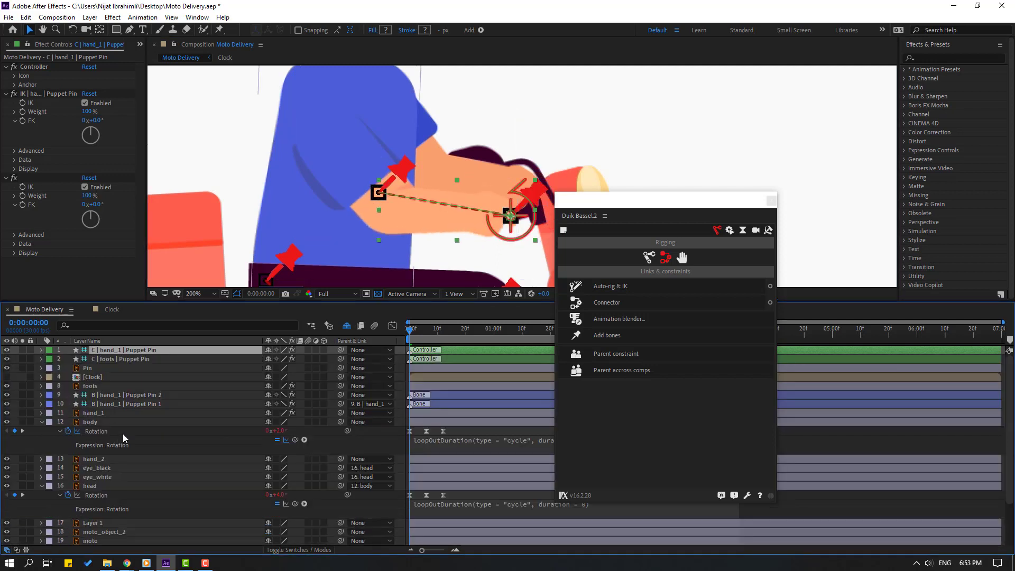
Step: Parent the hand_1 Puppet Pin 1 bone to the moto layer and scrub the timeline to check the hand's motion
click(157, 404)
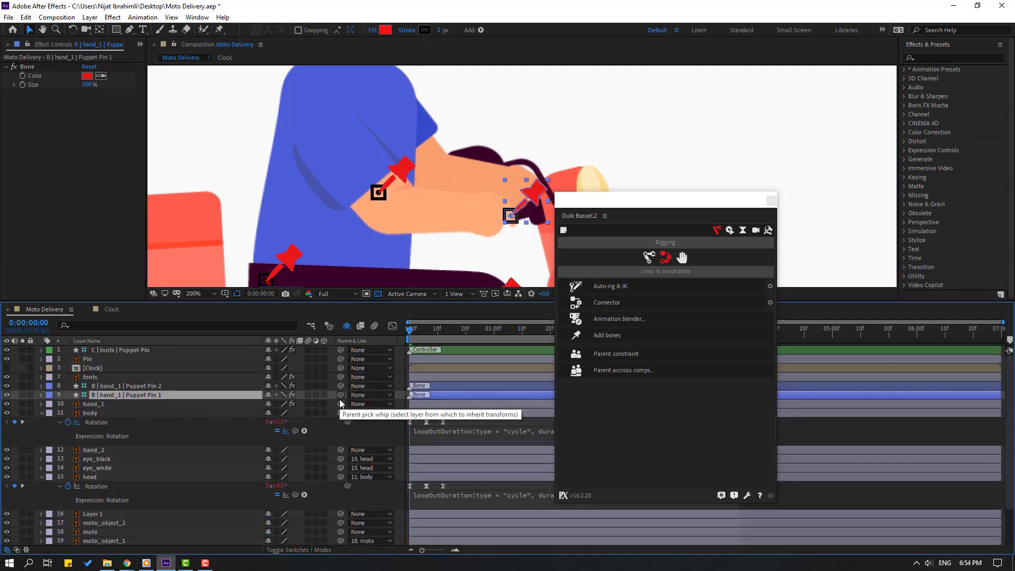
drag(340, 395, 89, 533)
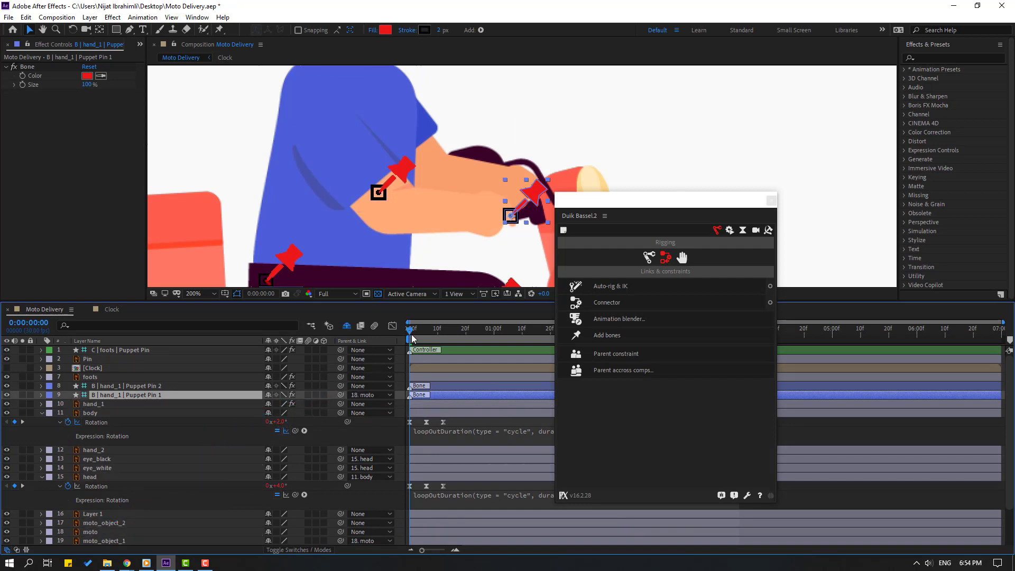
drag(412, 338, 382, 357)
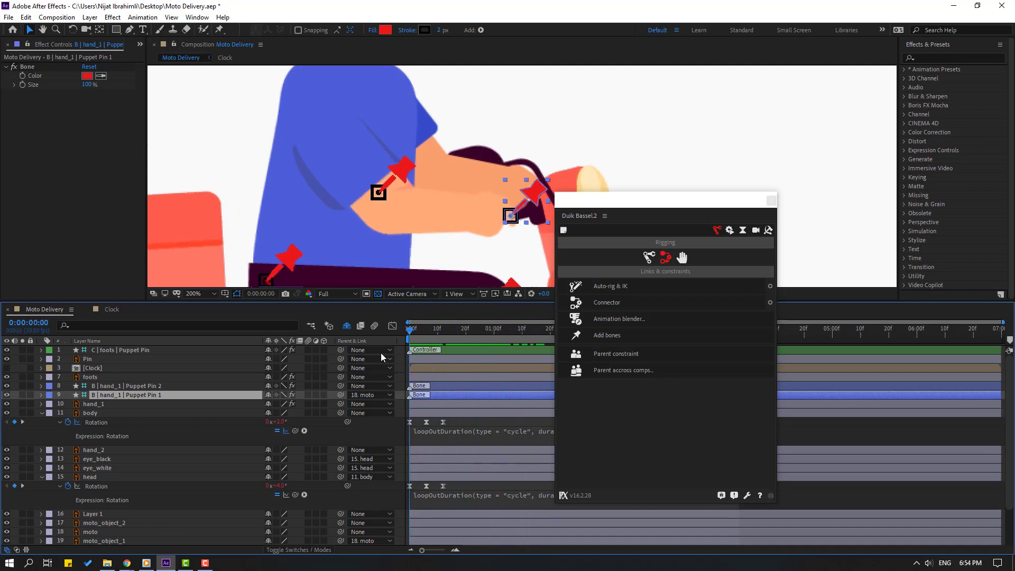
Step: Parent the hand_1 Puppet Pin 2 bone to the body layer and preview the whole scene
click(151, 386)
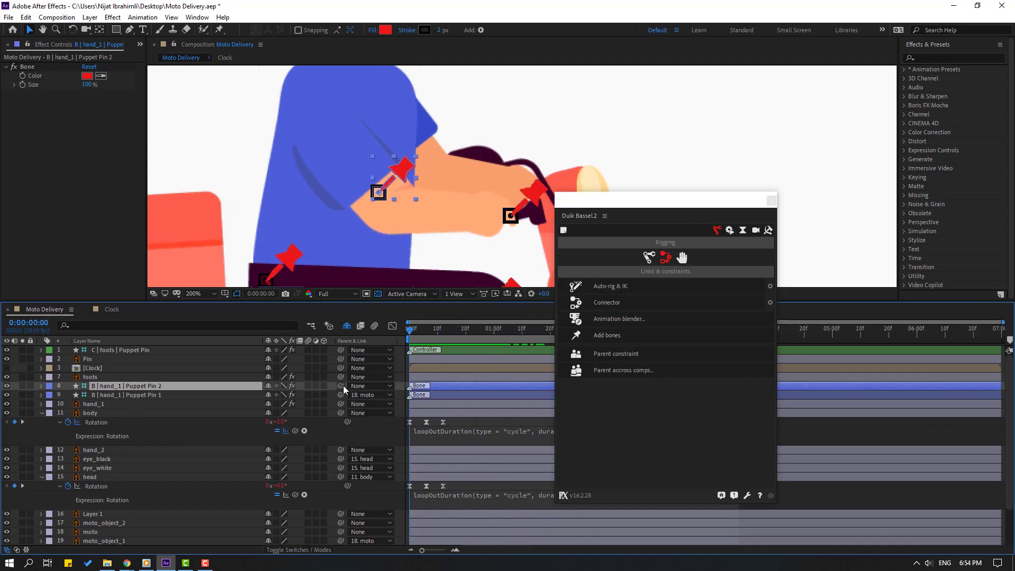
drag(341, 386, 102, 413)
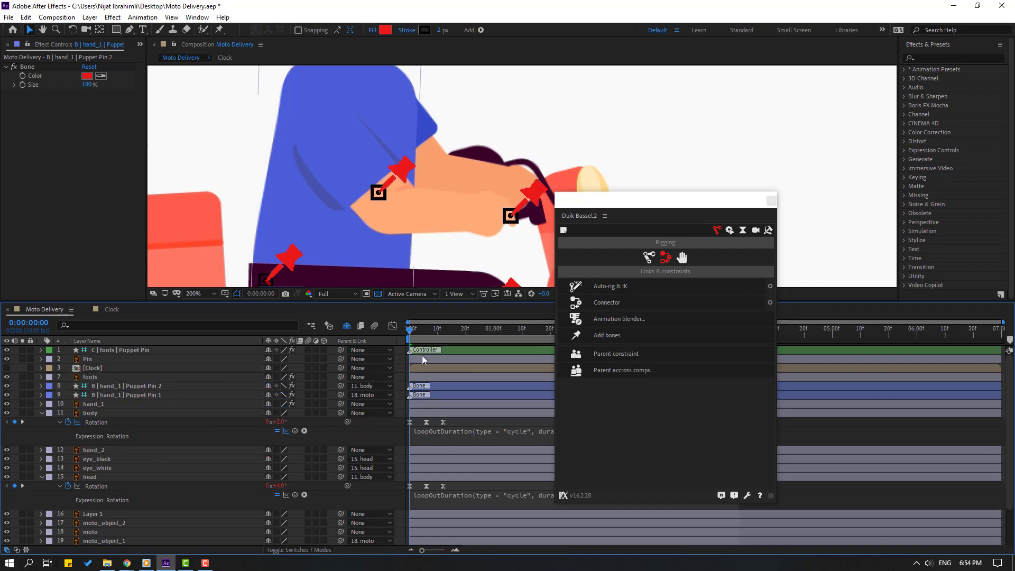
click(423, 331)
drag(431, 332, 394, 322)
scroll(283, 239, down, 4)
key(space)
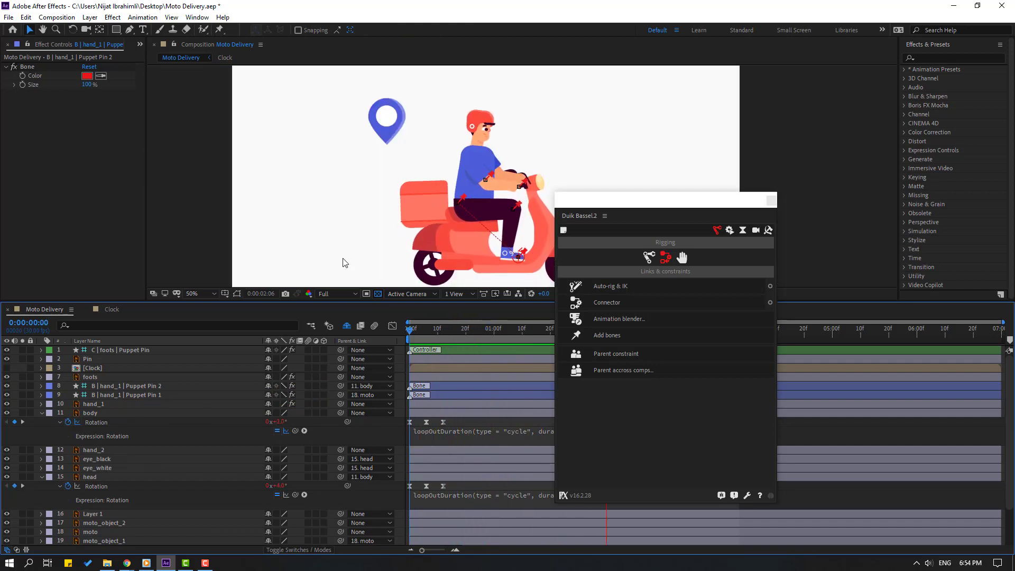
click(427, 329)
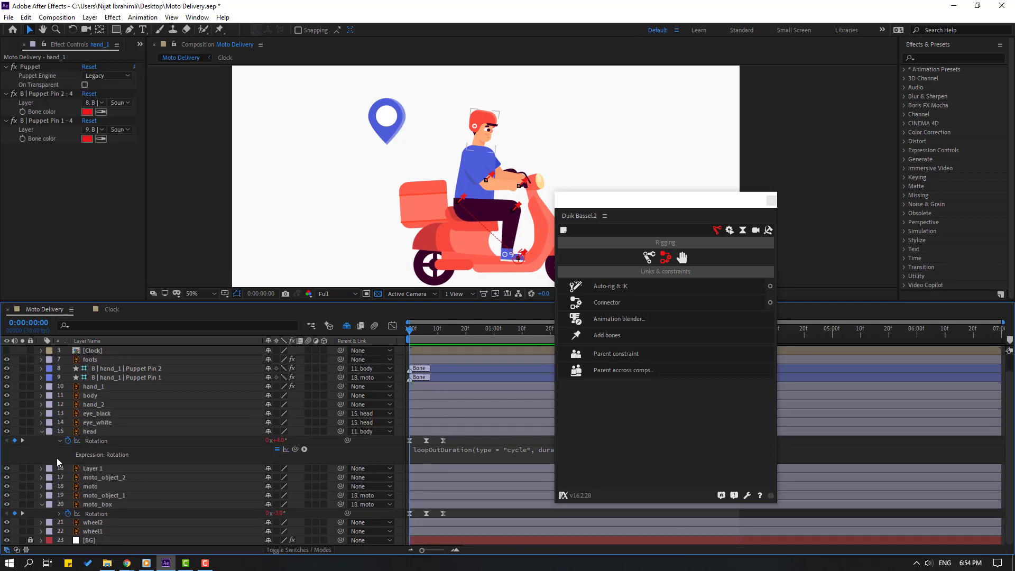
Step: Isolate the hand_2 layer and place Puppet pins at the upper end of the sleeve and on the hand
click(90, 404)
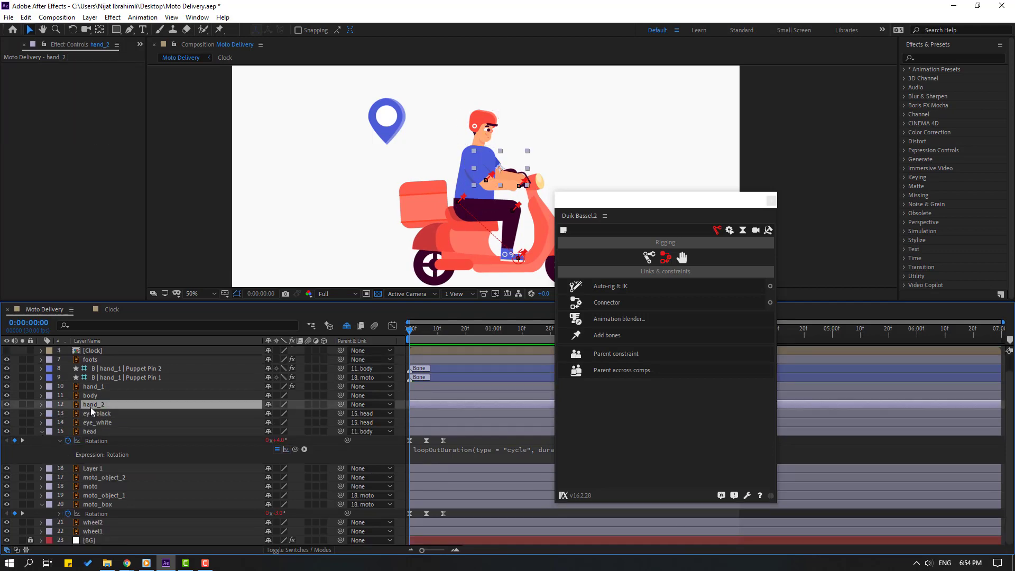
click(22, 405)
scroll(244, 89, up, 4)
click(220, 30)
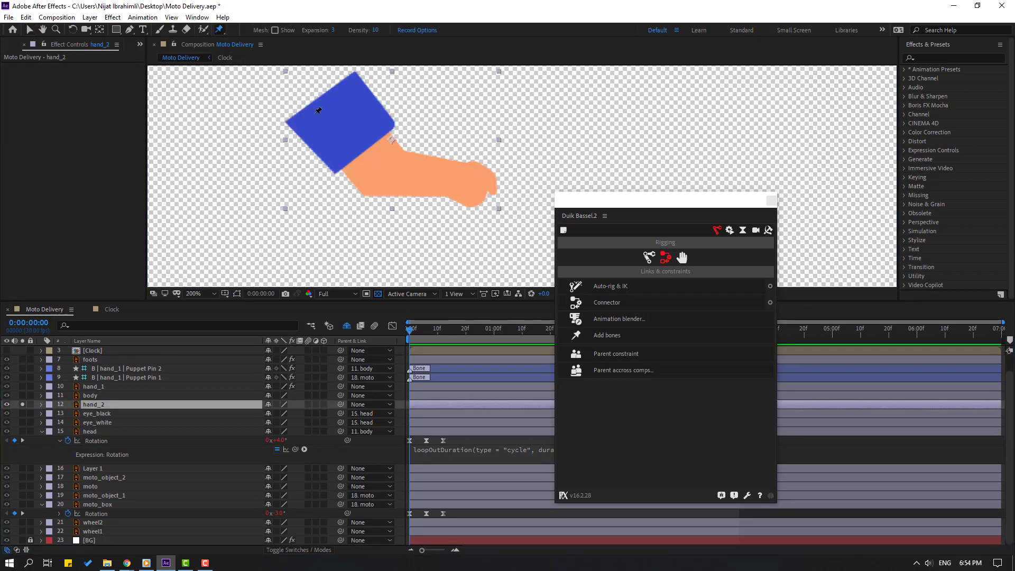
click(328, 100)
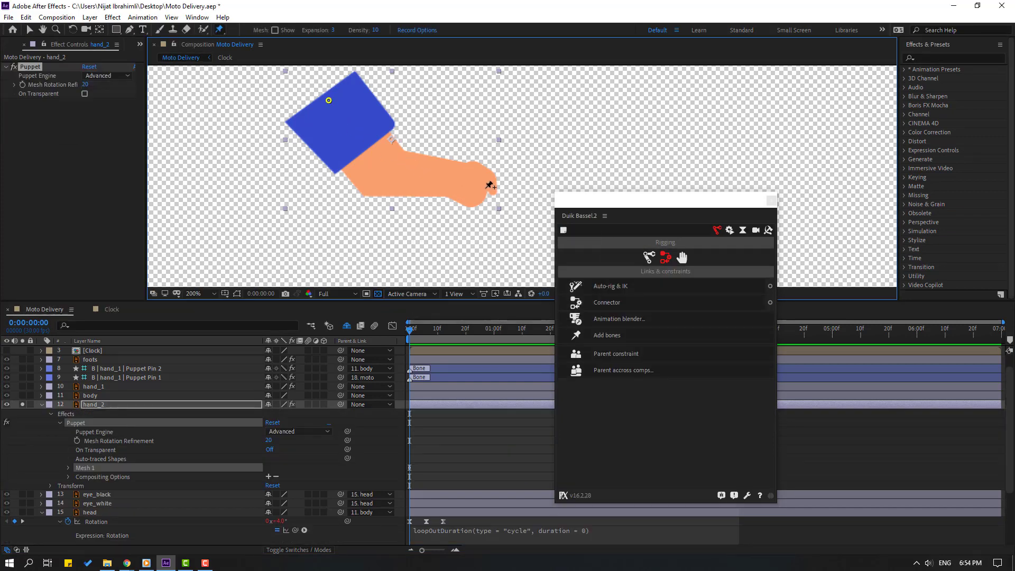
Step: Set the hand_2 Puppet Engine to Legacy and create Duik bones for its two puppet pins
click(30, 31)
click(291, 432)
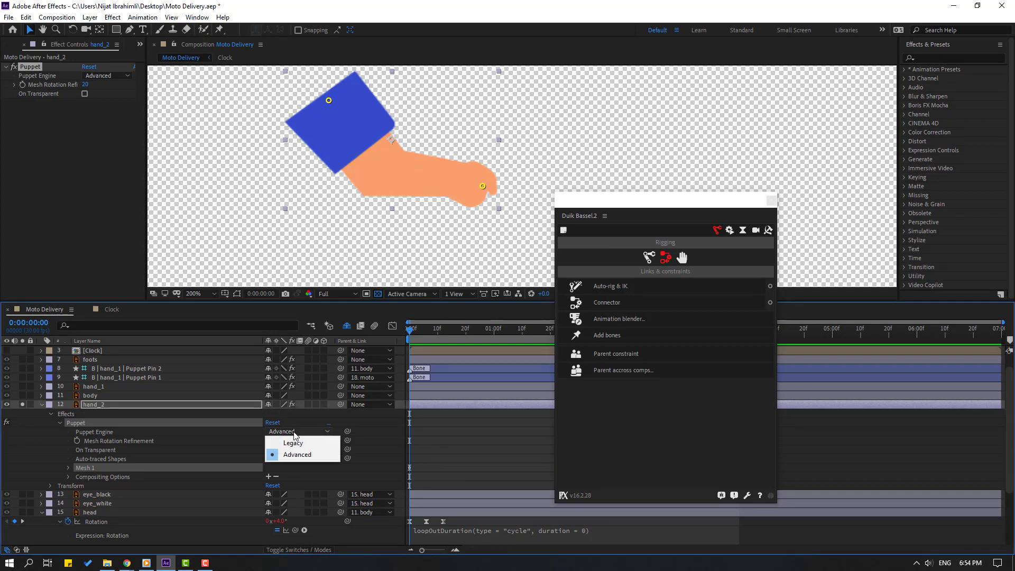
click(289, 445)
click(371, 161)
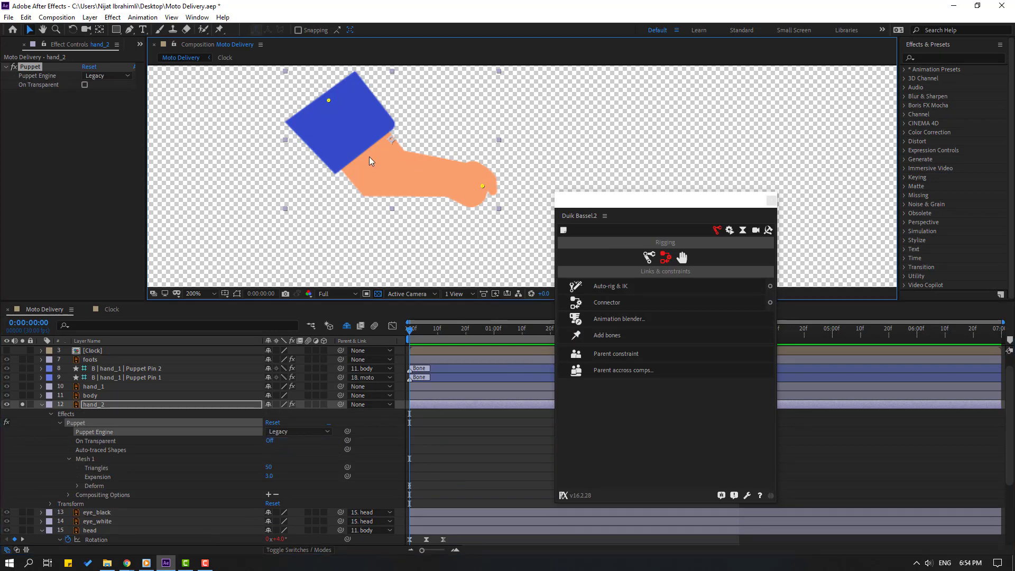
click(607, 338)
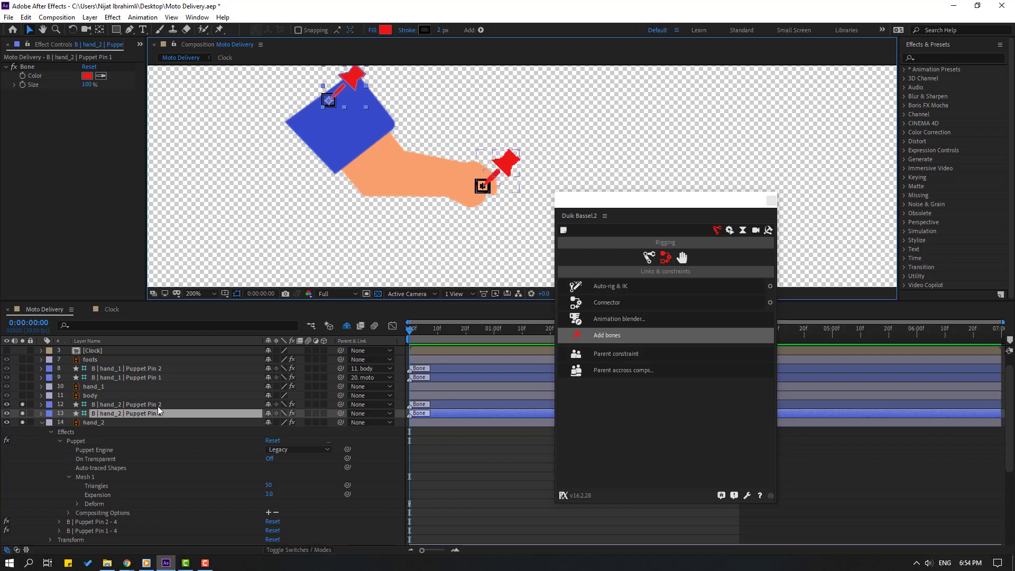
Step: Parent the hand_2 Puppet Pin 2 bone to the Puppet Pin 1 bone and rig both with Duik Auto-rig & IK
click(158, 406)
drag(341, 404, 135, 412)
shift+click(135, 412)
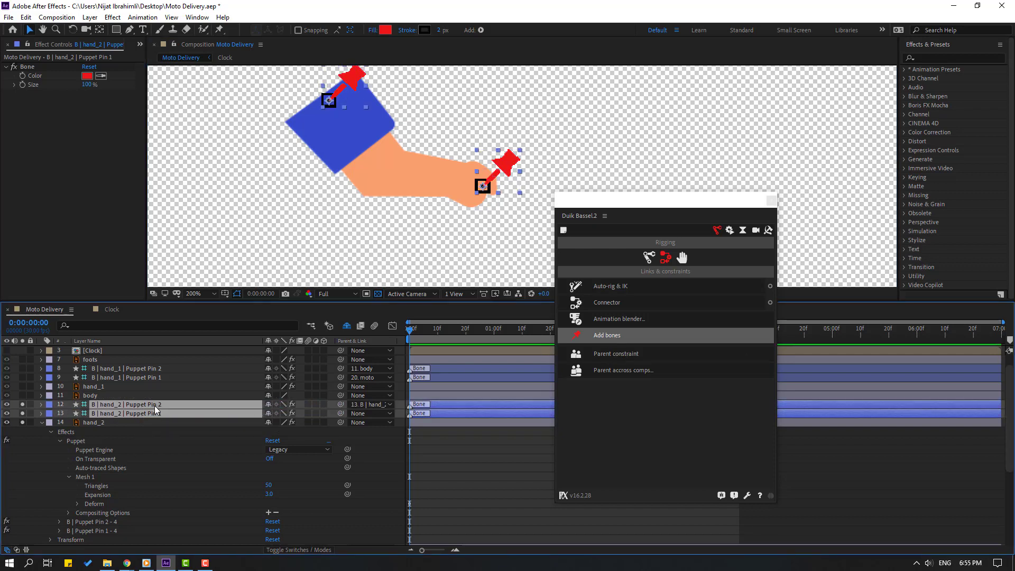
click(616, 288)
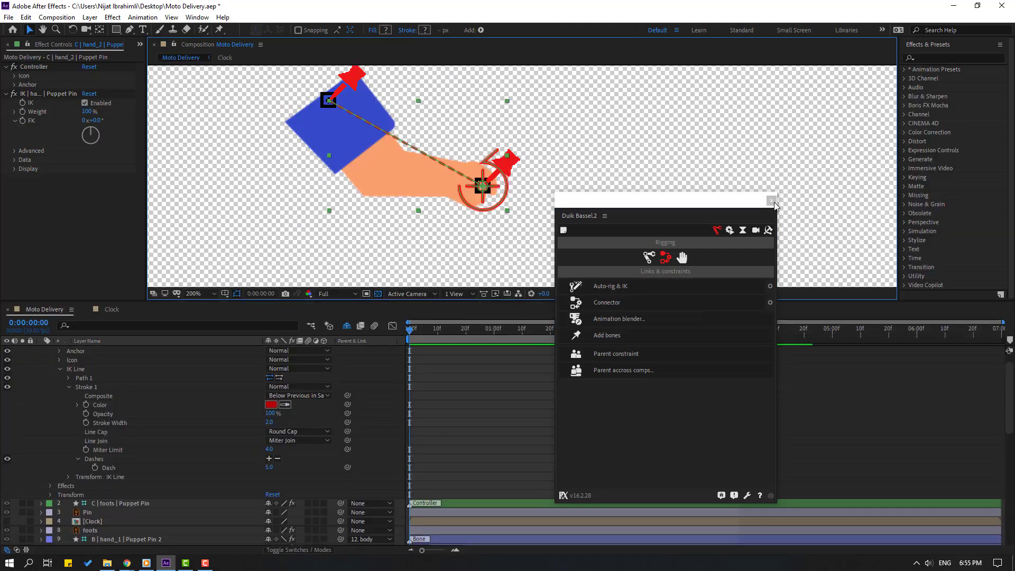
click(772, 202)
Step: Collapse the properties of the hand_2 controller and the hand_2 layer, and show all layers again
scroll(77, 386, up, 2)
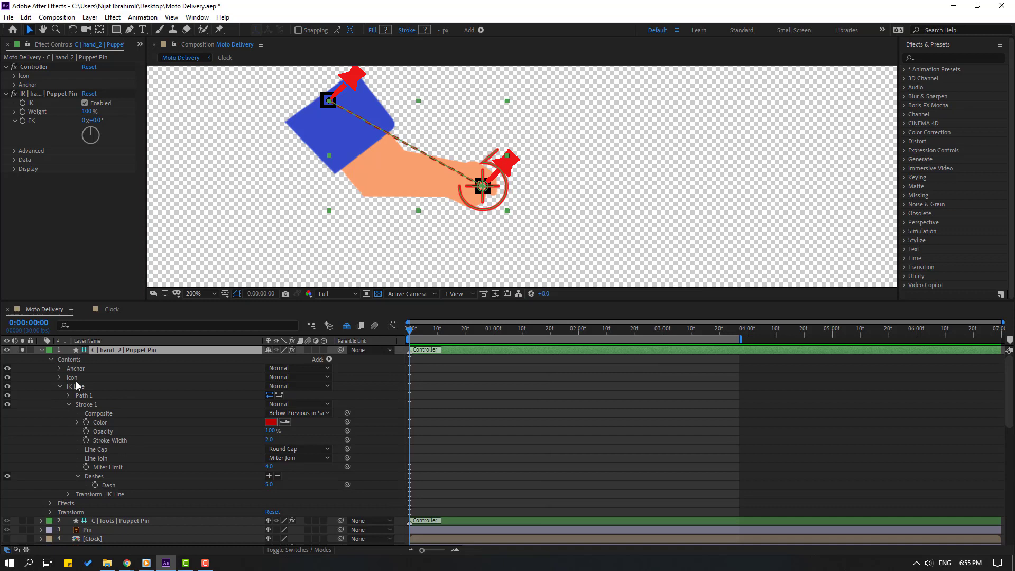
click(42, 351)
click(42, 448)
drag(22, 448, 24, 430)
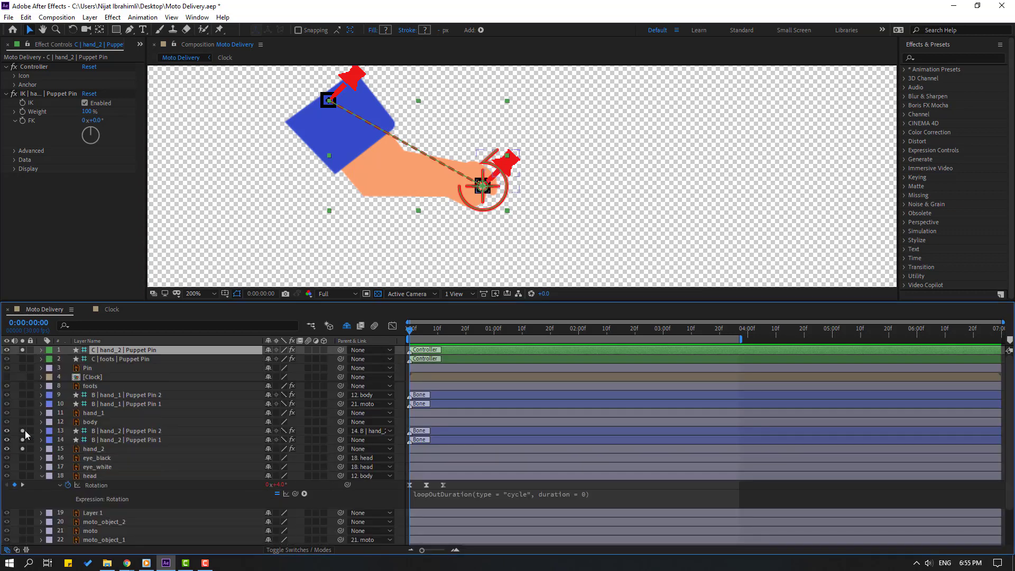
click(22, 349)
scroll(125, 416, down, 5)
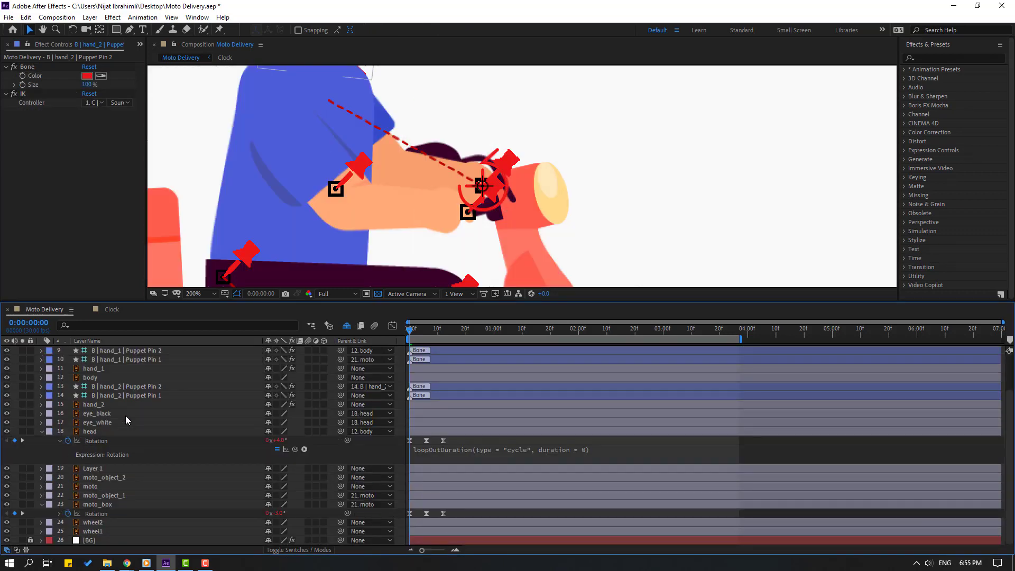
Step: Parent the hand_2 Puppet Pin 1 bone to body and the Puppet Pin 2 bone to moto, and preview the whole scene
click(140, 398)
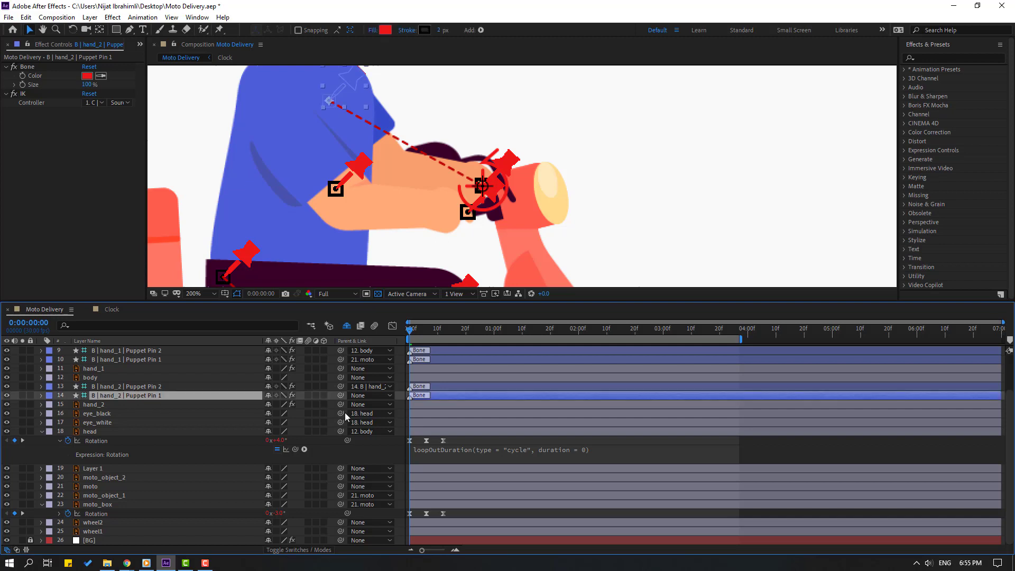
drag(340, 395, 100, 378)
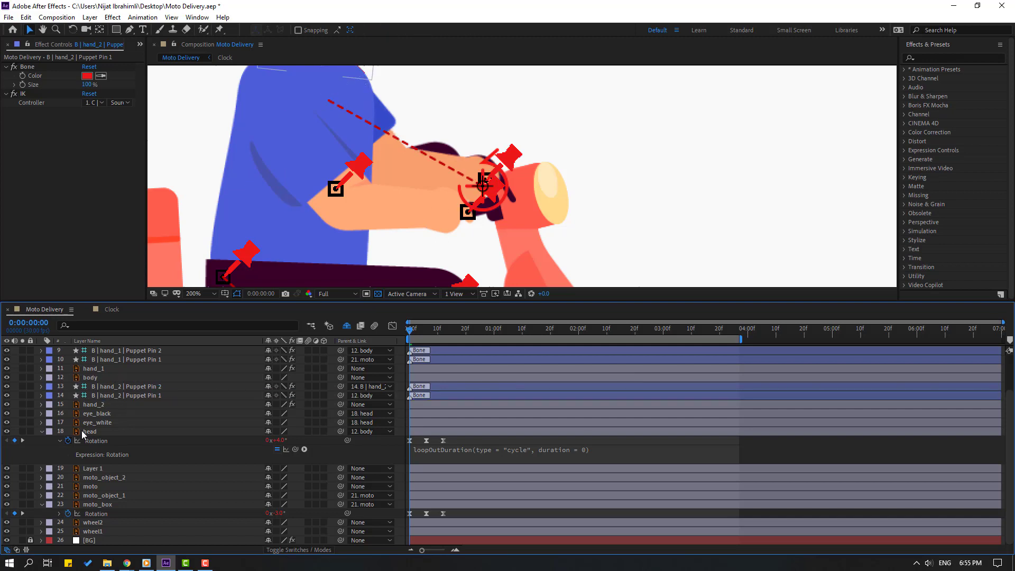
click(135, 387)
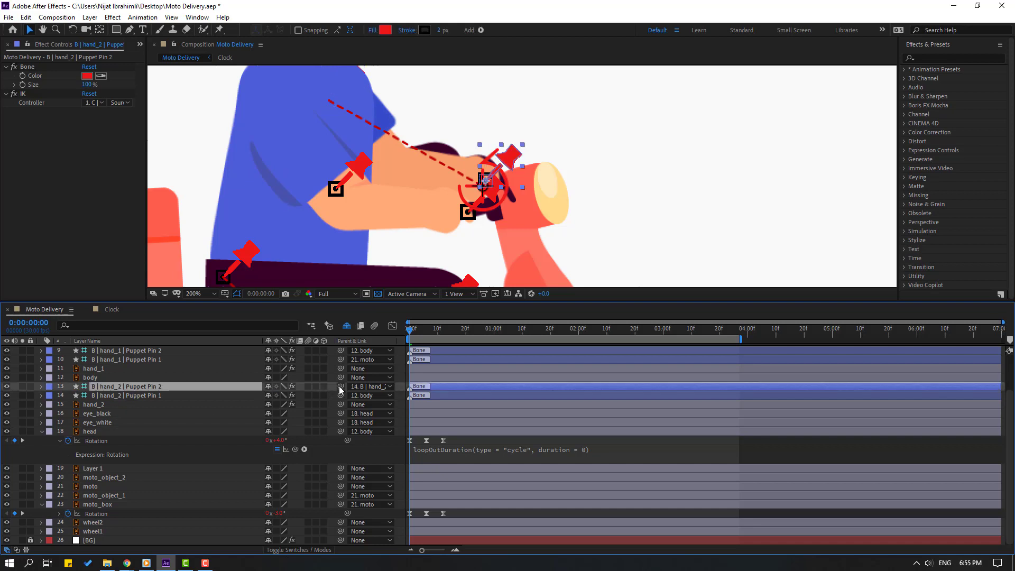
drag(339, 386, 98, 487)
drag(412, 333, 426, 333)
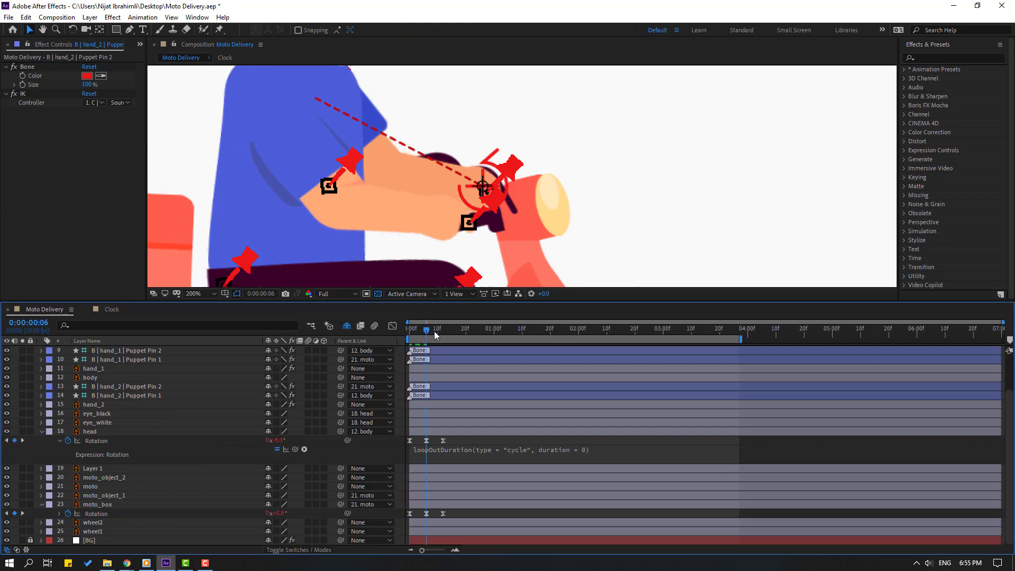
key(space)
click(202, 294)
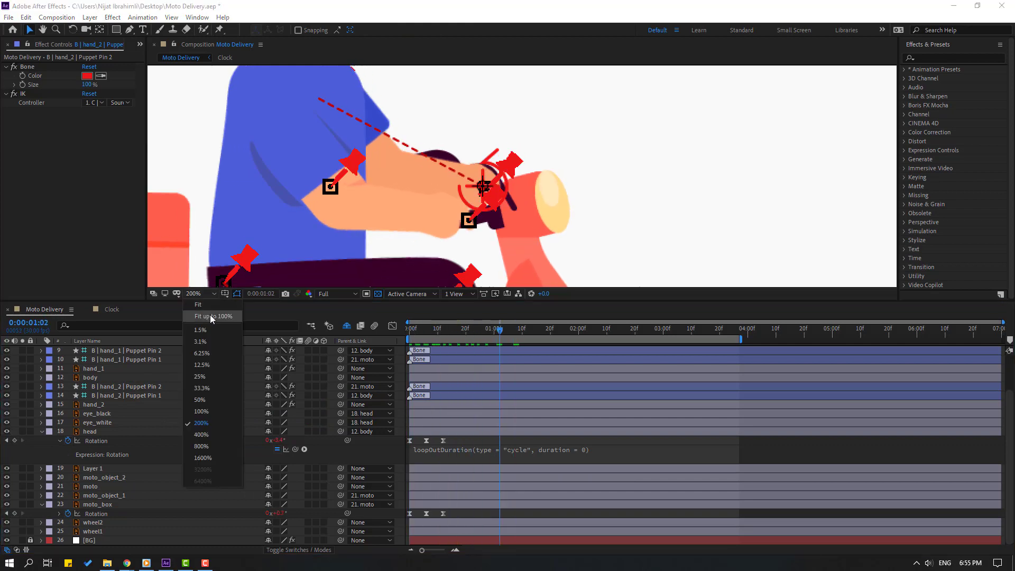
click(212, 316)
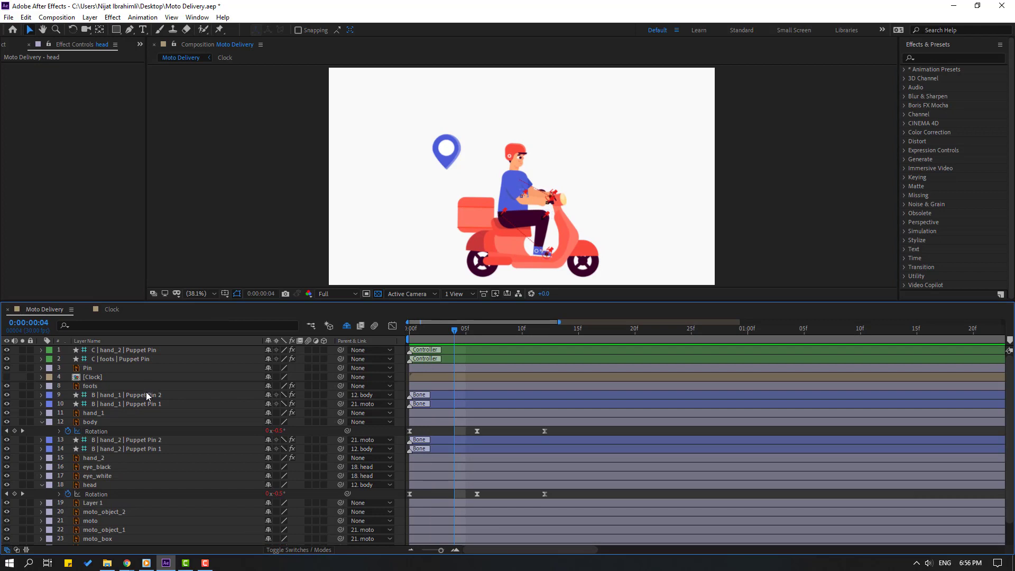
Step: Mark the four hand_1 and hand_2 bone layers as shy to hide them in the timeline
click(147, 395)
shift+click(153, 403)
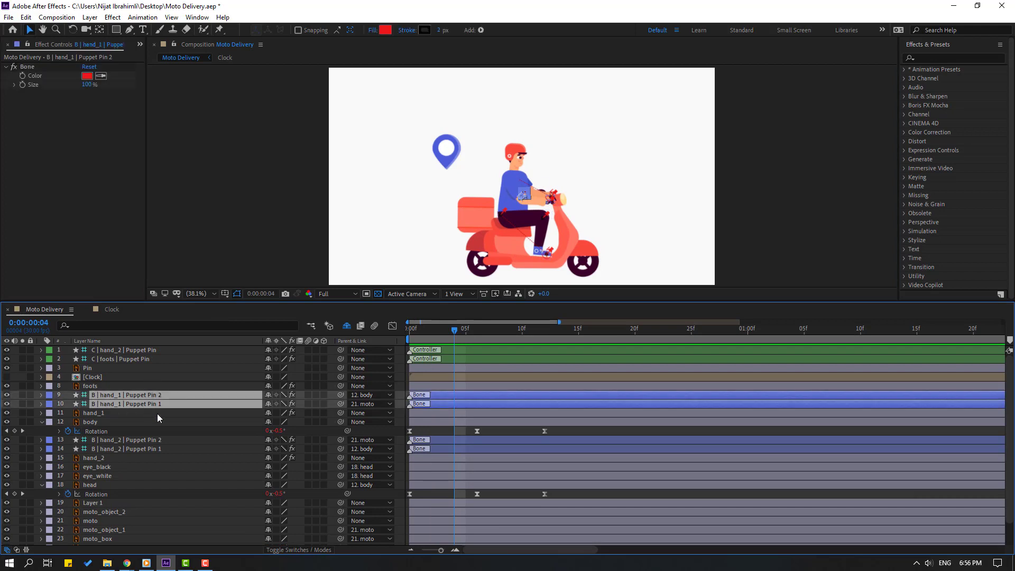
ctrl+click(132, 440)
ctrl+click(133, 448)
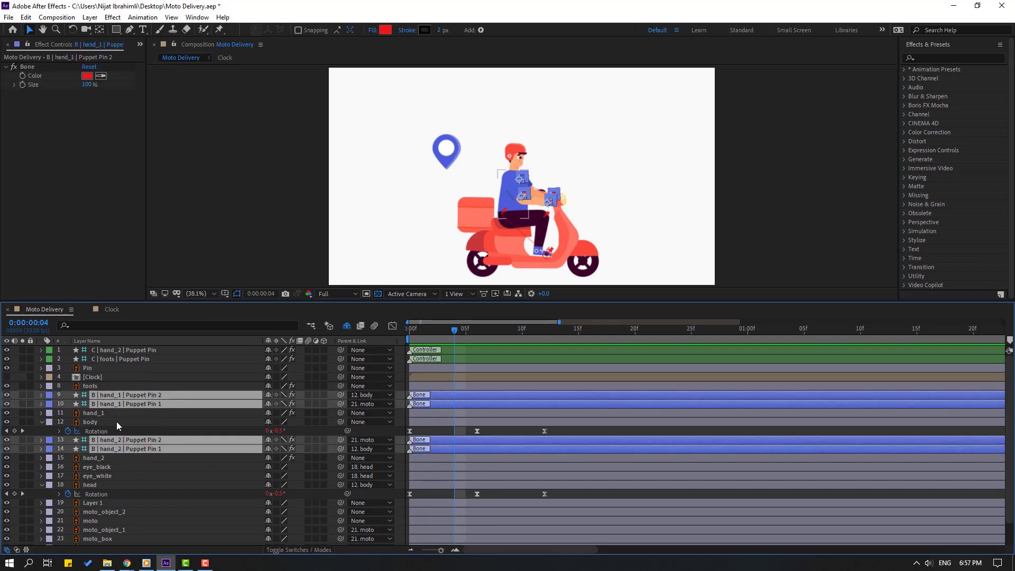
click(268, 396)
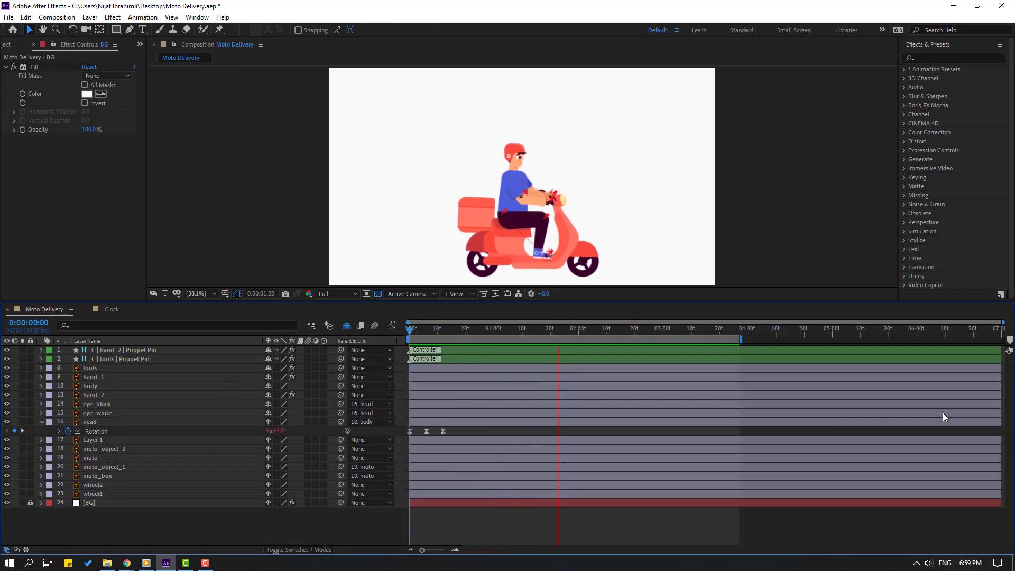